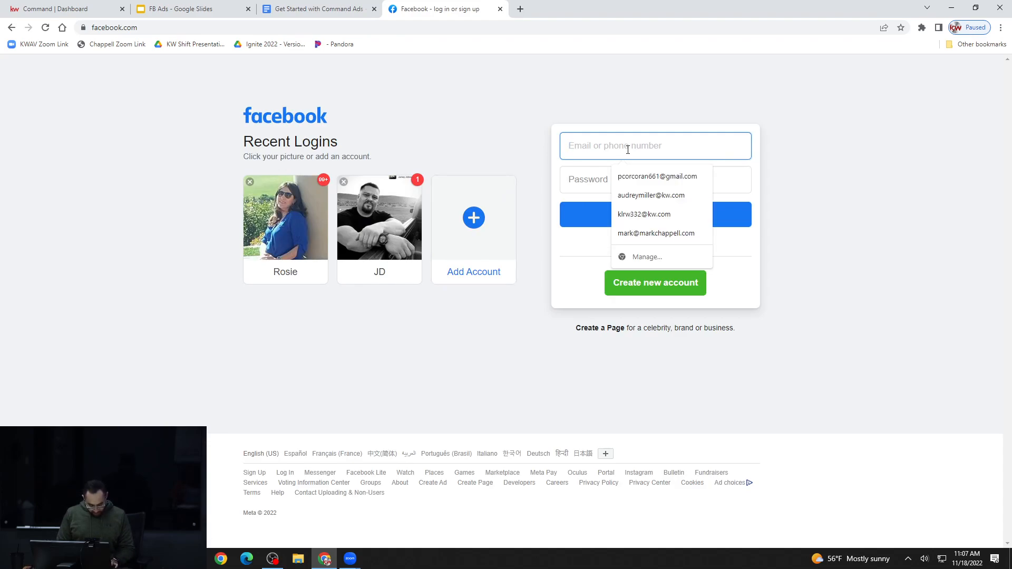
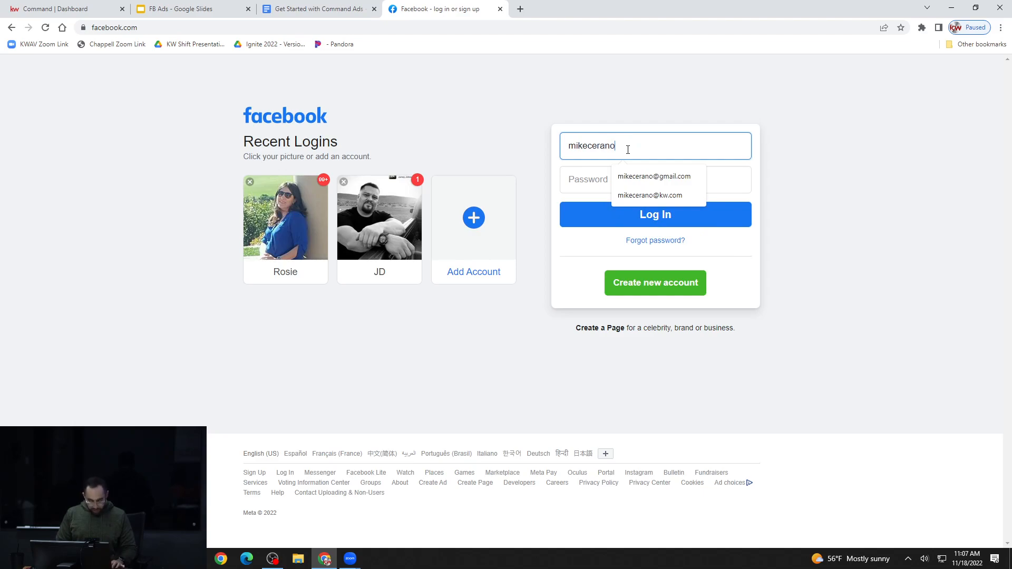
Log in to Facebook with the account e-mail and password, and open the help for a login code that was not received
{"action": "key", "text": "Down"}
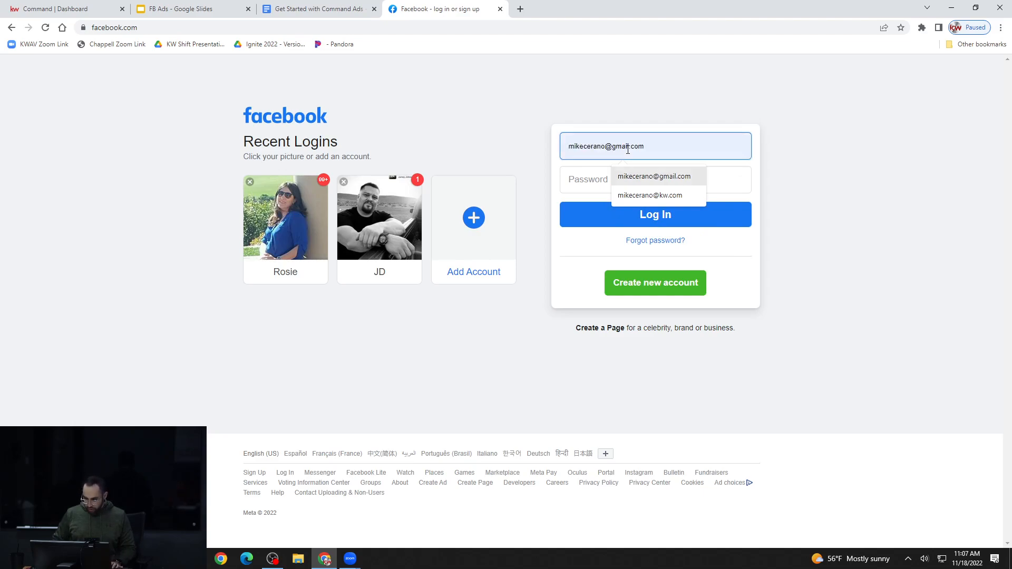
{"action": "key", "text": "Return"}
{"action": "key", "text": "Tab"}
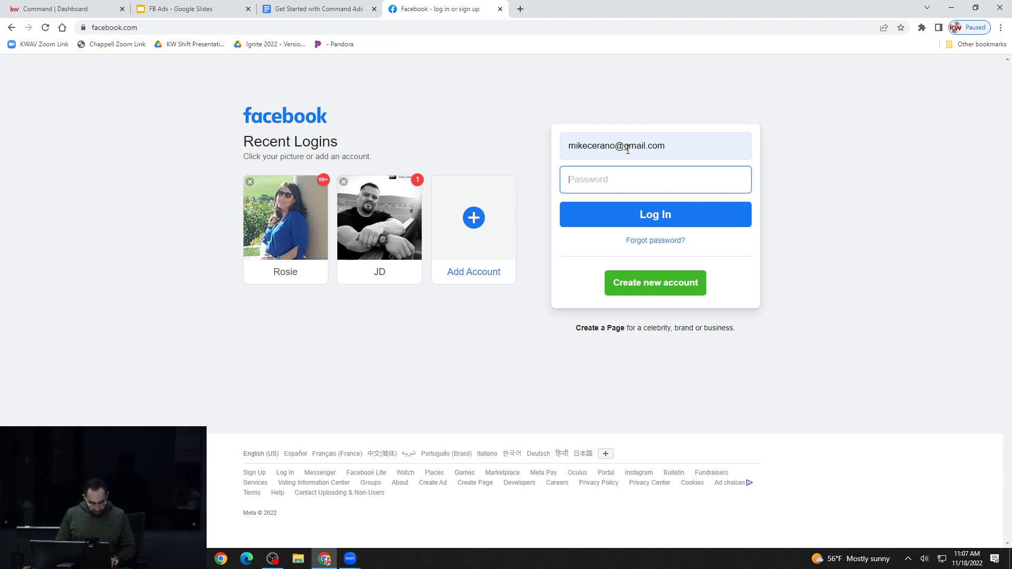
{"action": "type", "text": "********"}
{"action": "key", "text": "Return"}
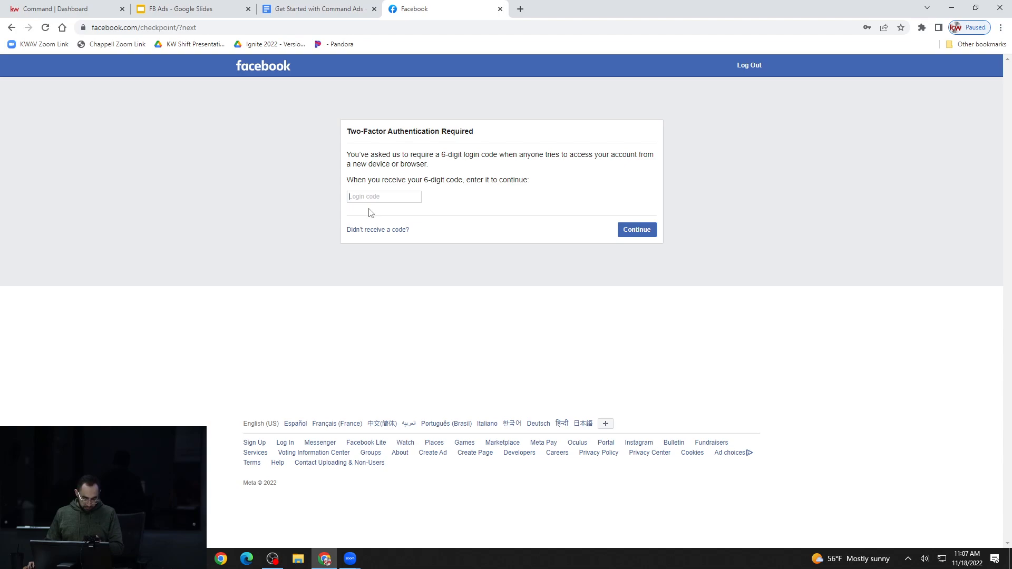
{"action": "left_click", "coordinate": [397, 232]}
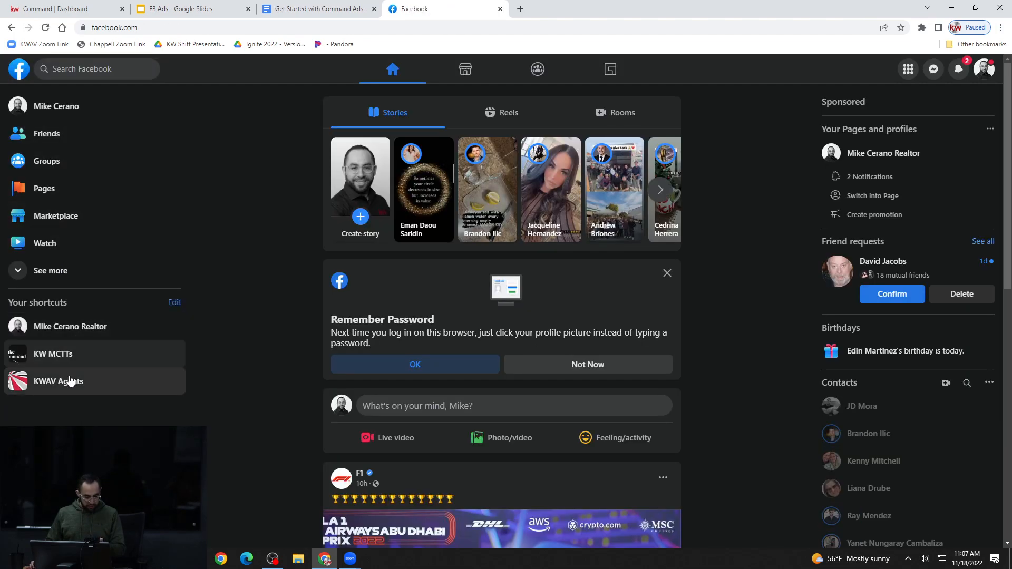
Open the realtor business page from the Facebook shortcuts and review its cover image and profile header
{"action": "left_click", "coordinate": [86, 325]}
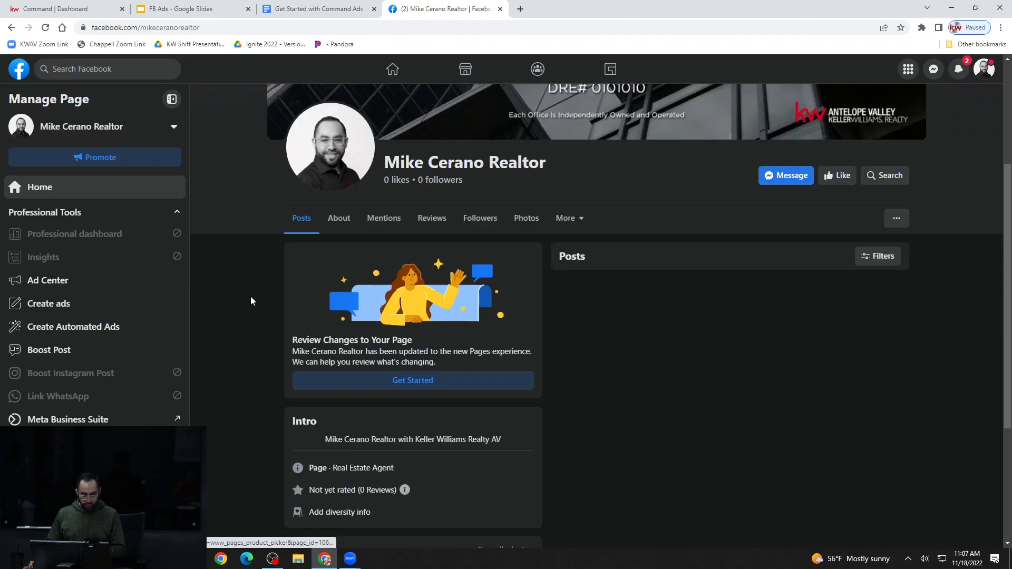
{"action": "left_click", "coordinate": [100, 9]}
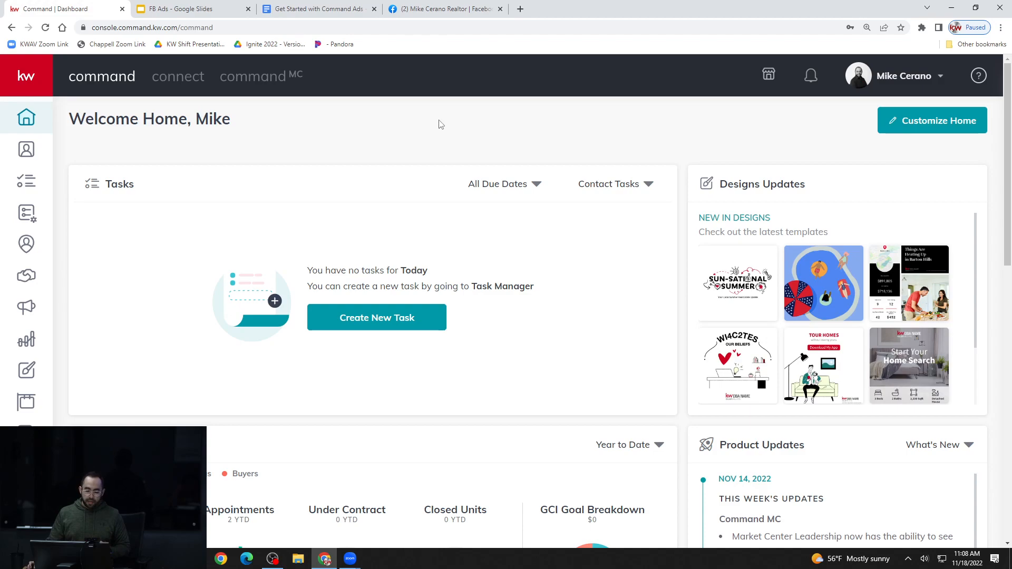
{"action": "left_click", "coordinate": [454, 15]}
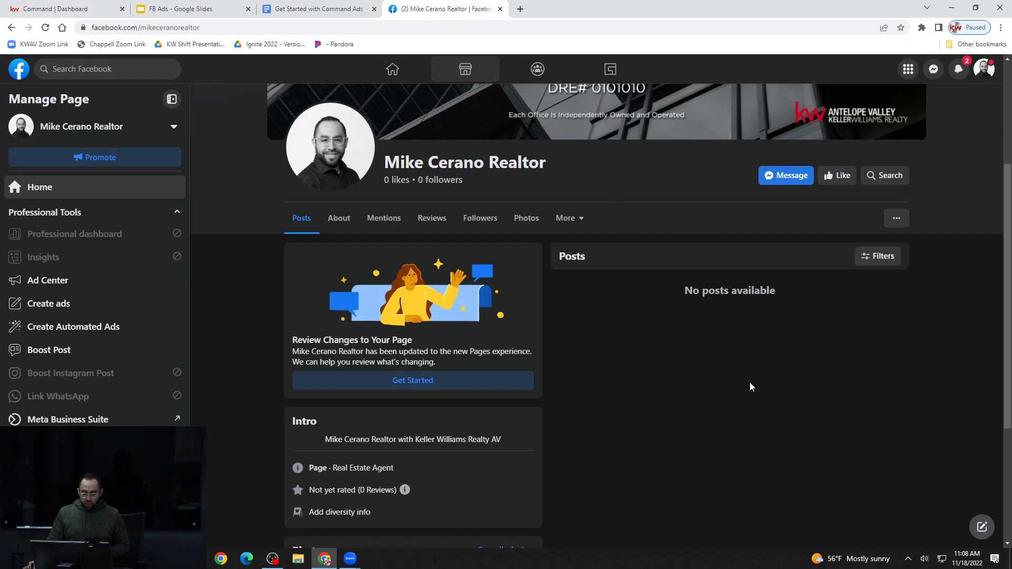
{"action": "scroll", "coordinate": [838, 422], "scroll_direction": "up", "scroll_amount": 3}
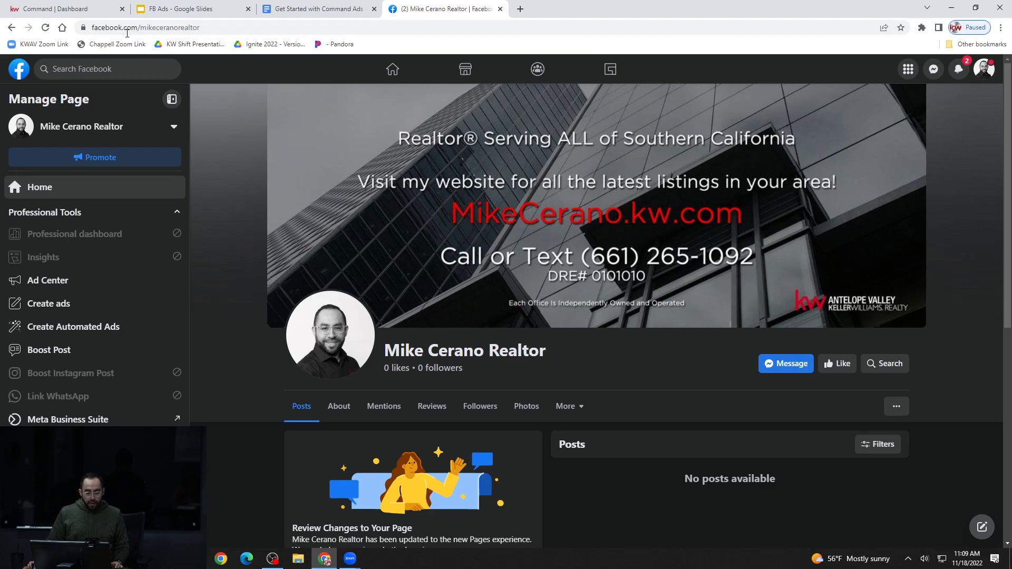
Switch to KW Command and open the Paid Ads section of Campaigns
{"action": "mouse_move", "coordinate": [98, 20]}
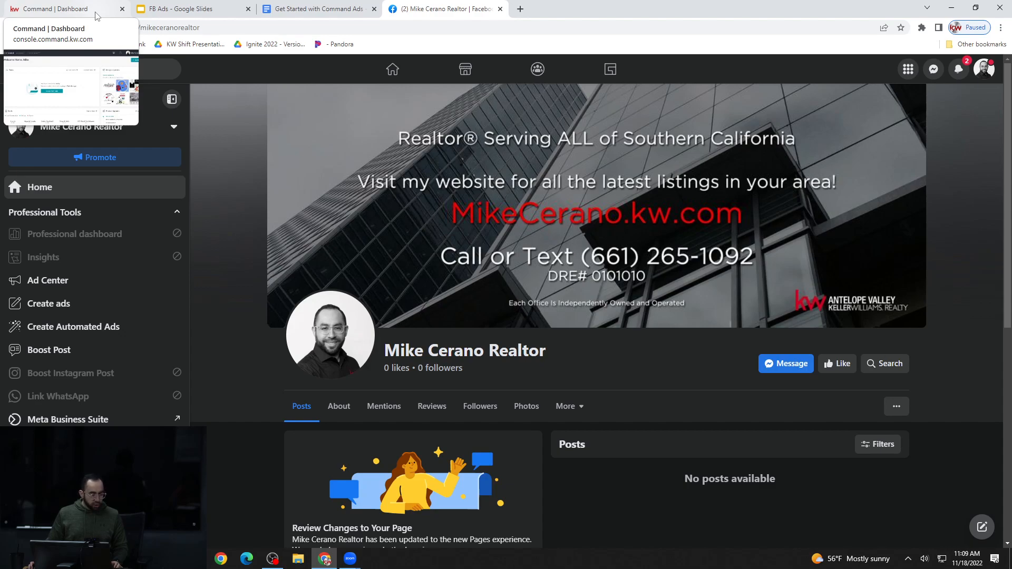
{"action": "left_click", "coordinate": [98, 16]}
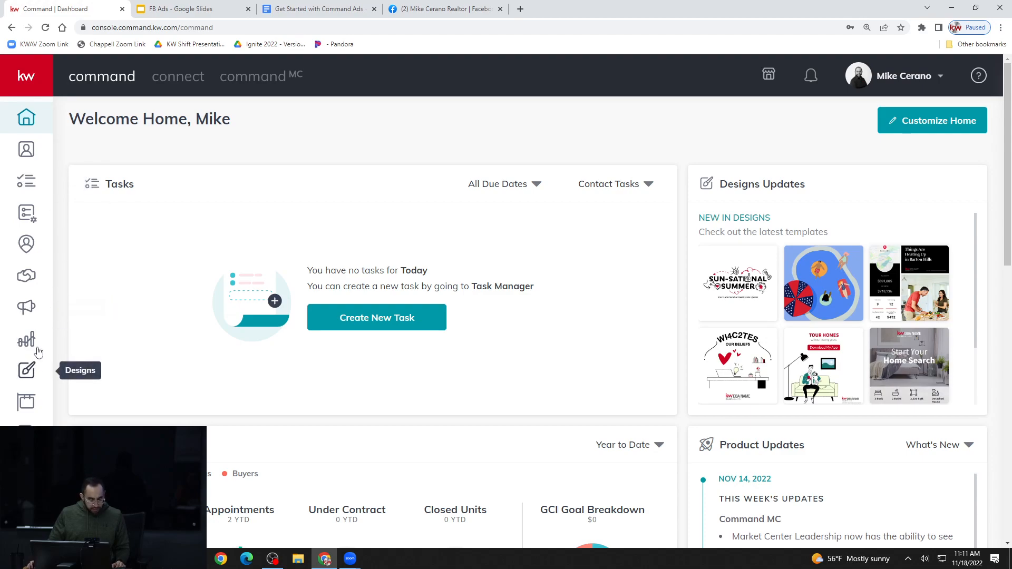
{"action": "left_click", "coordinate": [26, 307]}
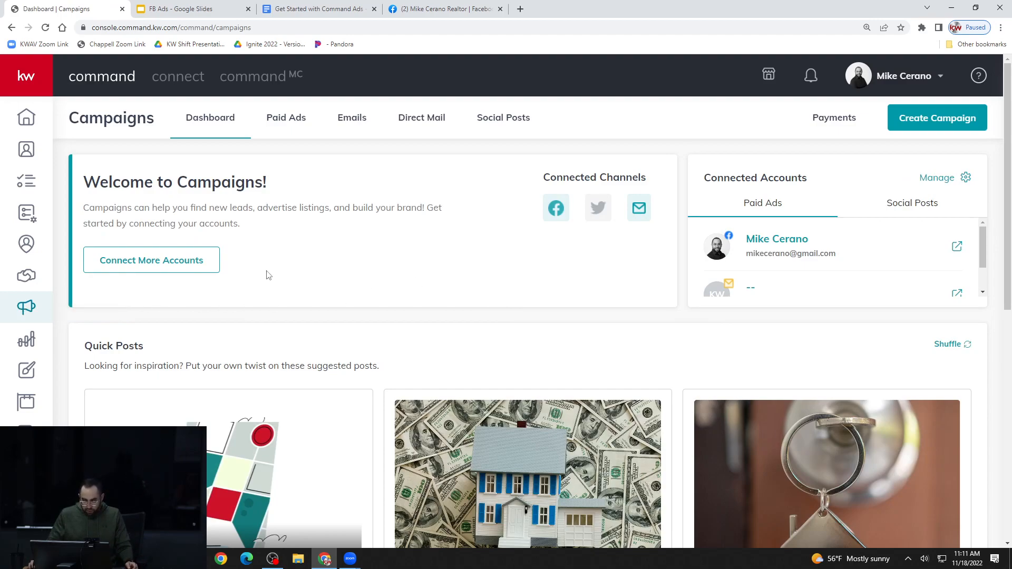
{"action": "left_click", "coordinate": [288, 126]}
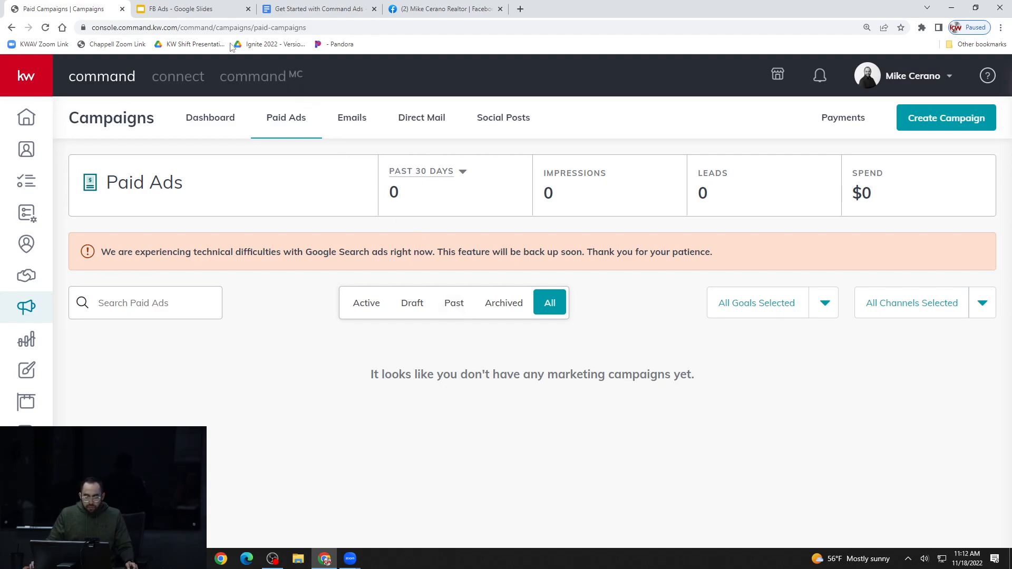
Switch to the FB Ads presentation in Google Slides and view slide 10 about paid ad results in full-screen slideshow
{"action": "left_click", "coordinate": [221, 9]}
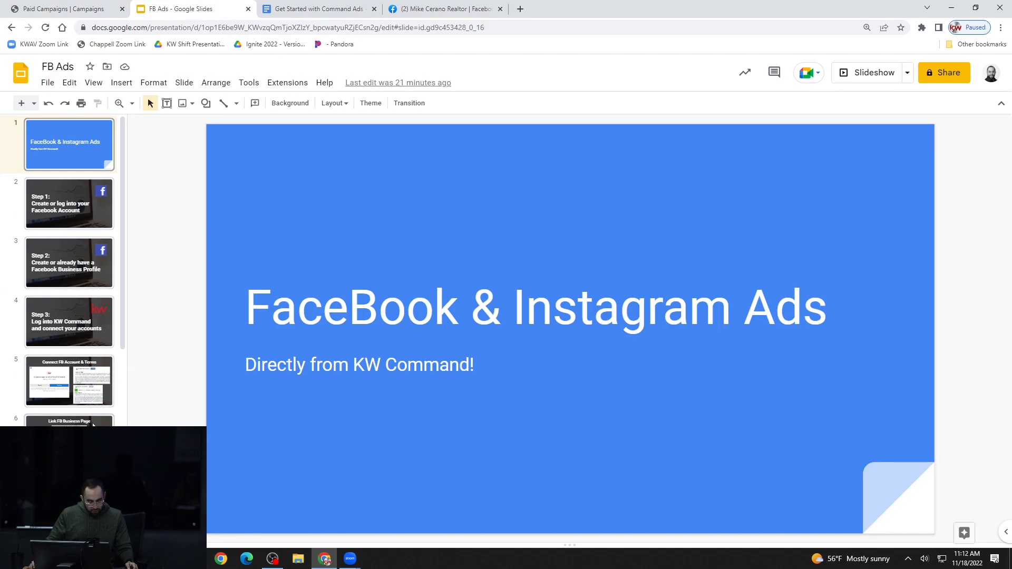
{"action": "scroll", "coordinate": [93, 425], "scroll_direction": "down", "scroll_amount": 5}
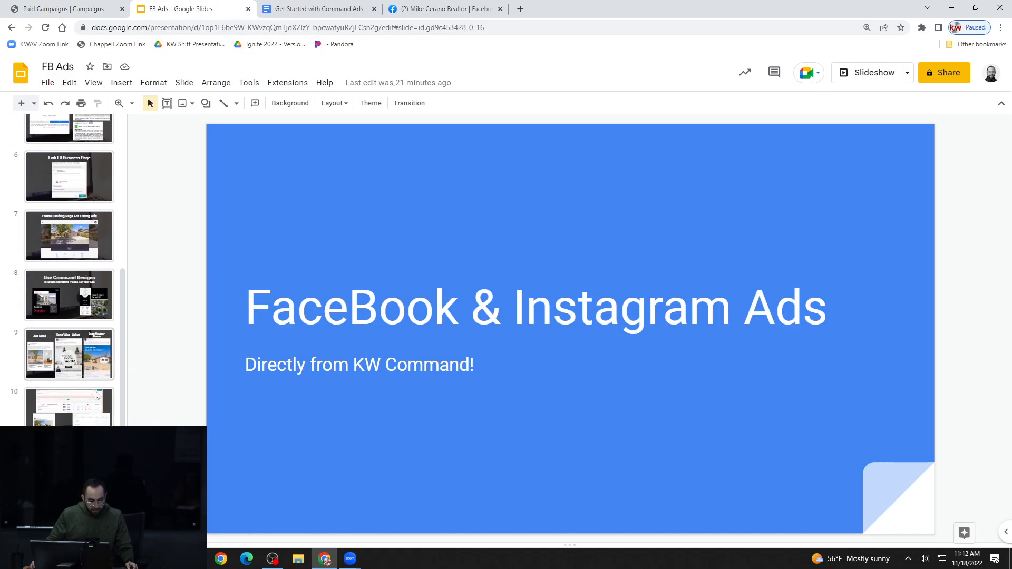
{"action": "left_click", "coordinate": [96, 418]}
{"action": "left_click", "coordinate": [875, 73]}
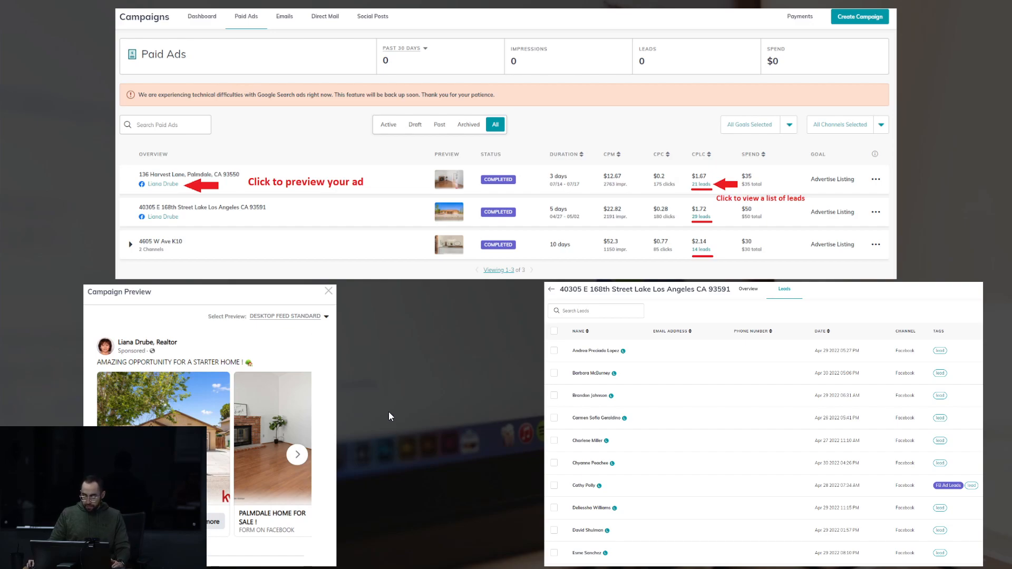
{"action": "key", "text": "Escape"}
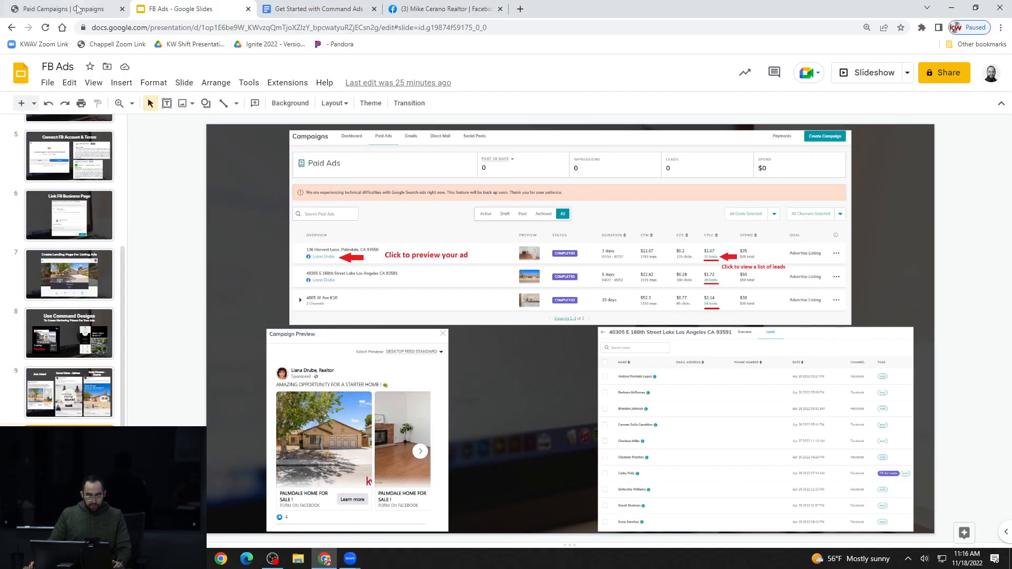
Return to the Paid Ads page in KW Command and examine the past 30 days, impressions, leads and spend figures
{"action": "left_click", "coordinate": [77, 9]}
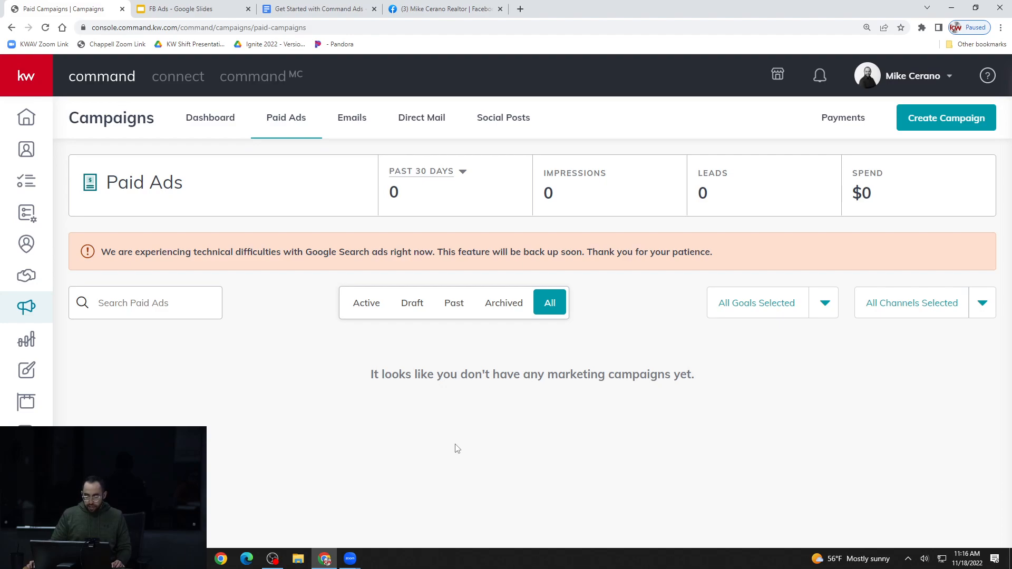
{"action": "double_click", "coordinate": [393, 193]}
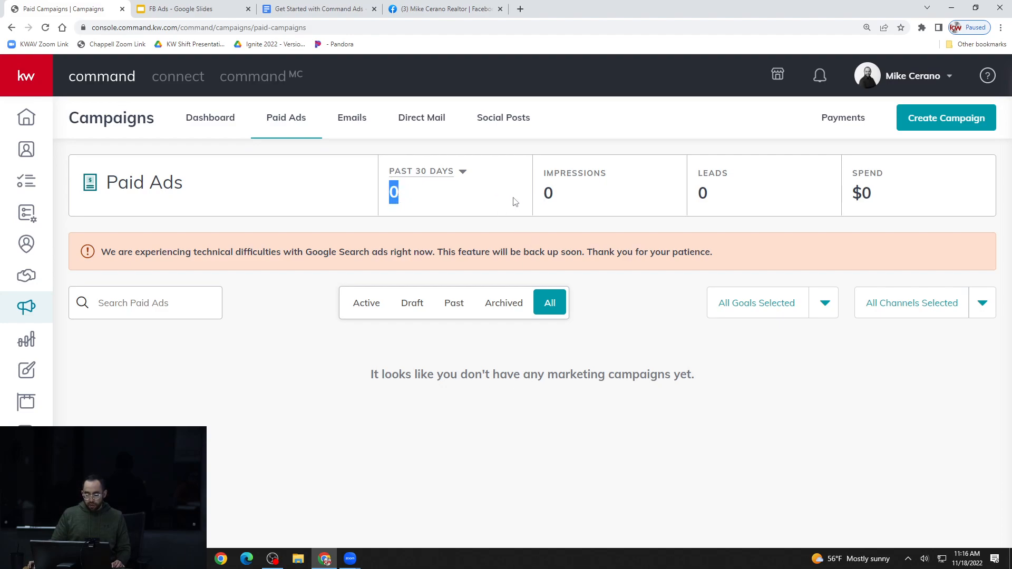
{"action": "left_click", "coordinate": [441, 196]}
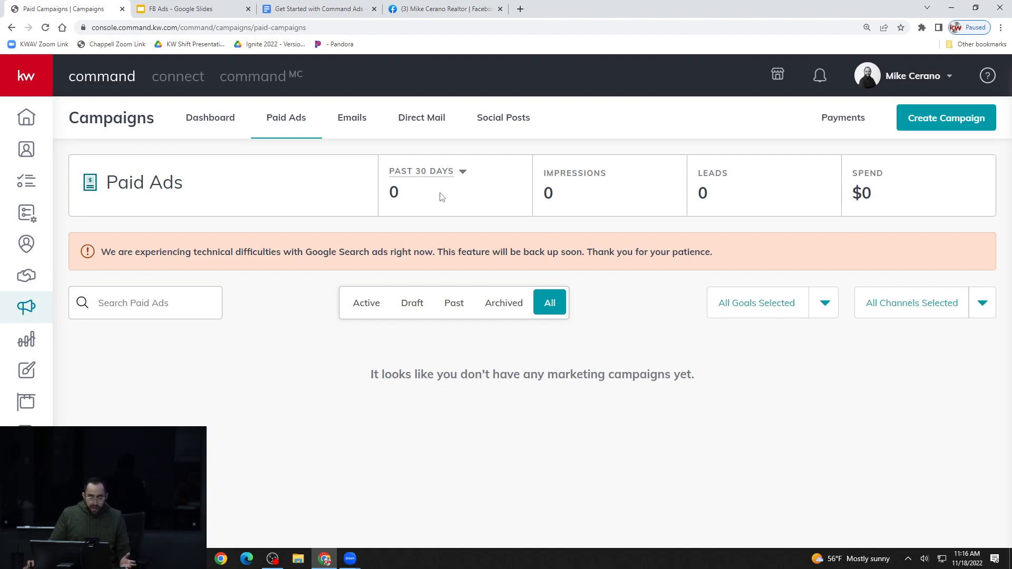
{"action": "double_click", "coordinate": [393, 193]}
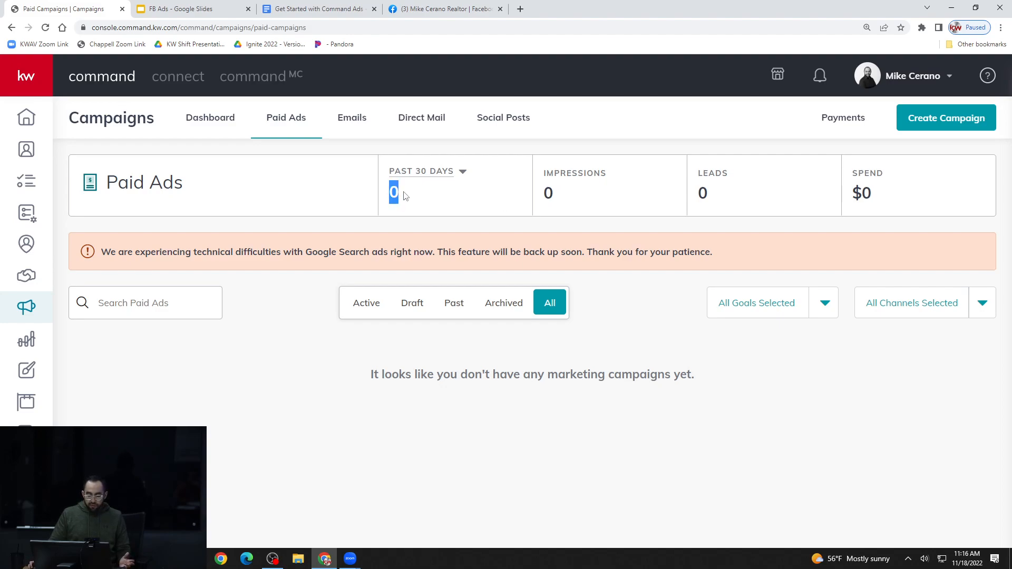
{"action": "double_click", "coordinate": [548, 194]}
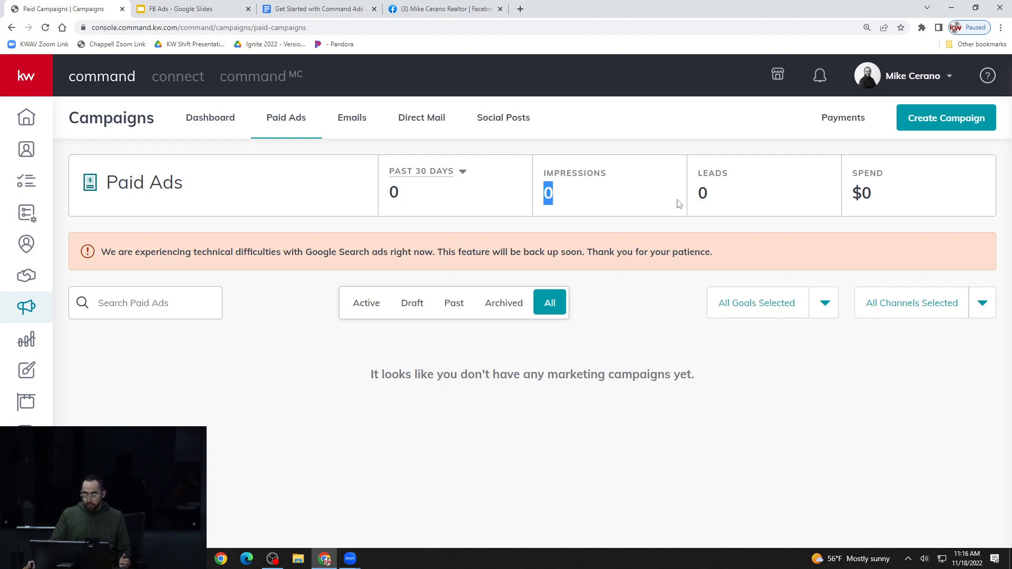
{"action": "double_click", "coordinate": [703, 194]}
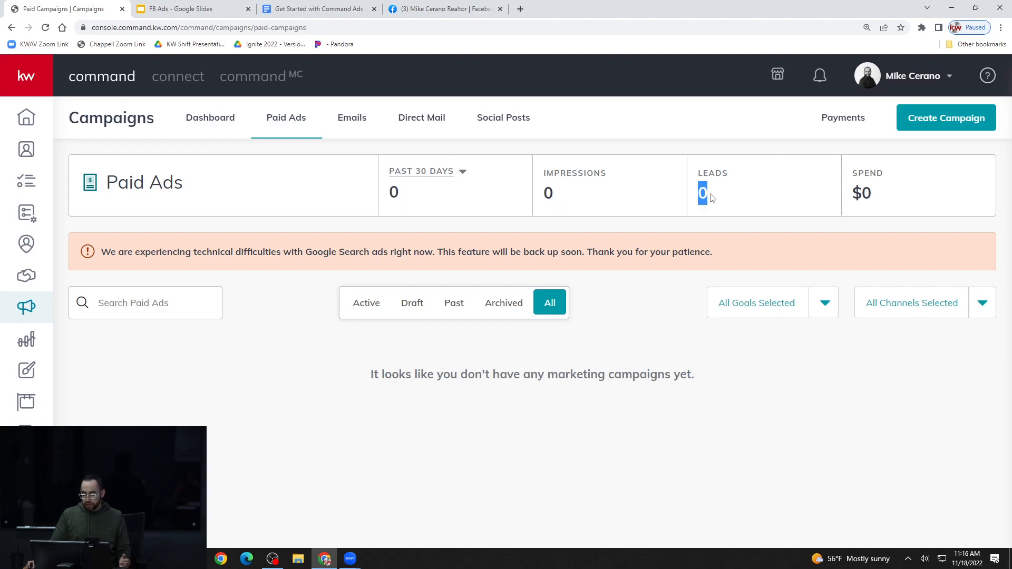
{"action": "left_click_drag", "start_coordinate": [851, 193], "coordinate": [879, 199]}
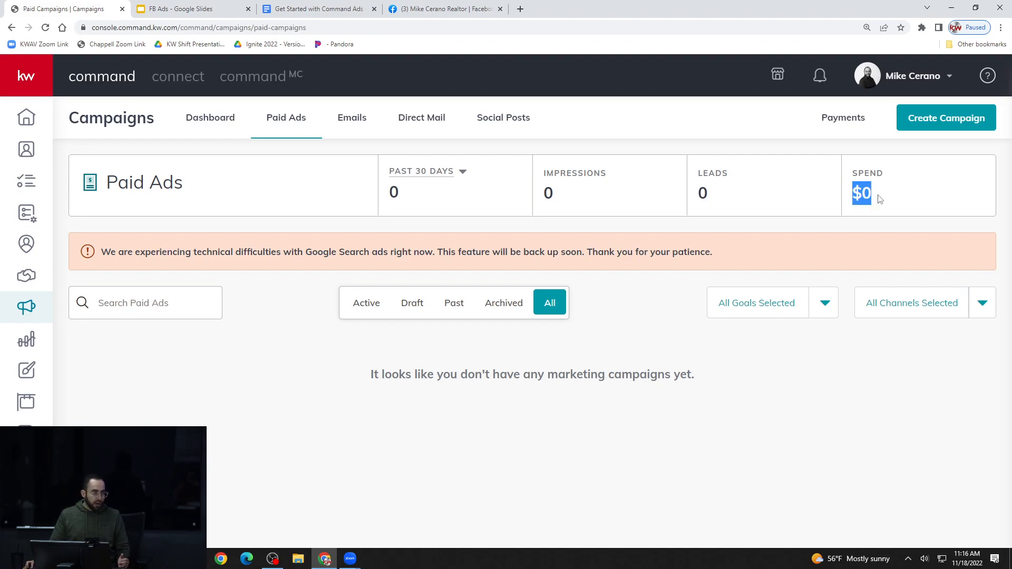
{"action": "left_click", "coordinate": [883, 200]}
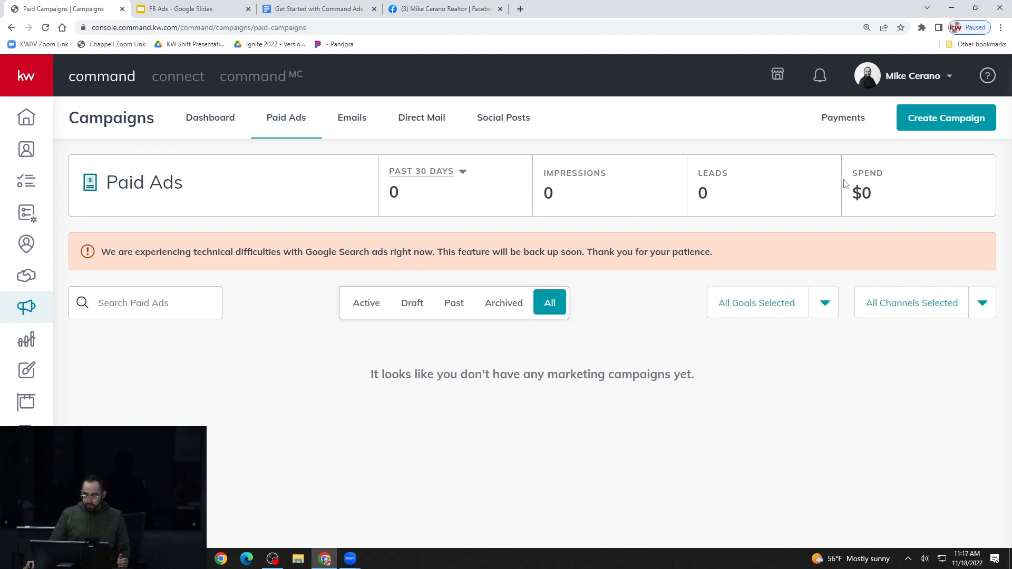
Set the Paid Ads statistics period to Month to Date, followed by Year to Date
{"action": "left_click", "coordinate": [455, 174]}
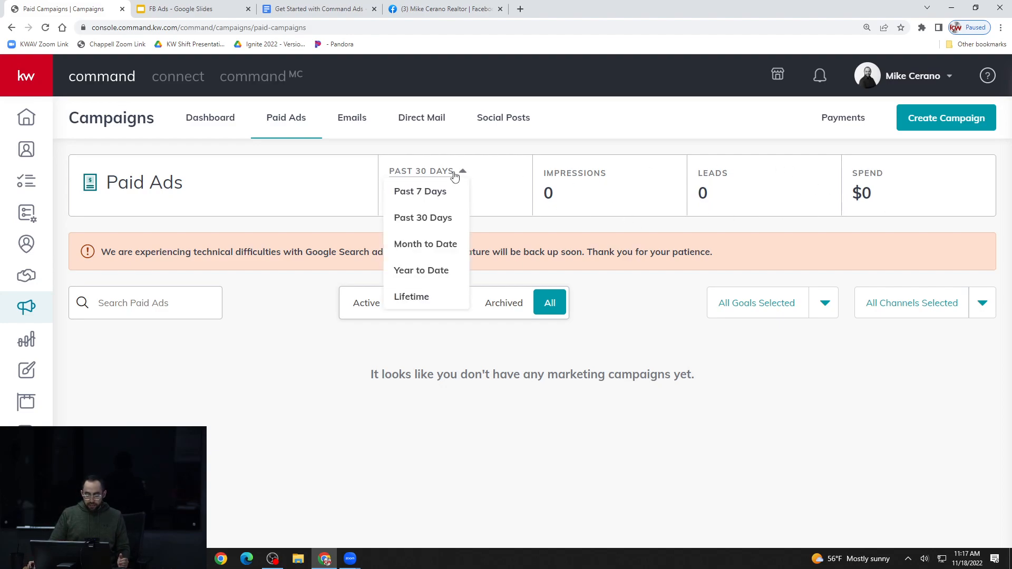
{"action": "left_click", "coordinate": [442, 243]}
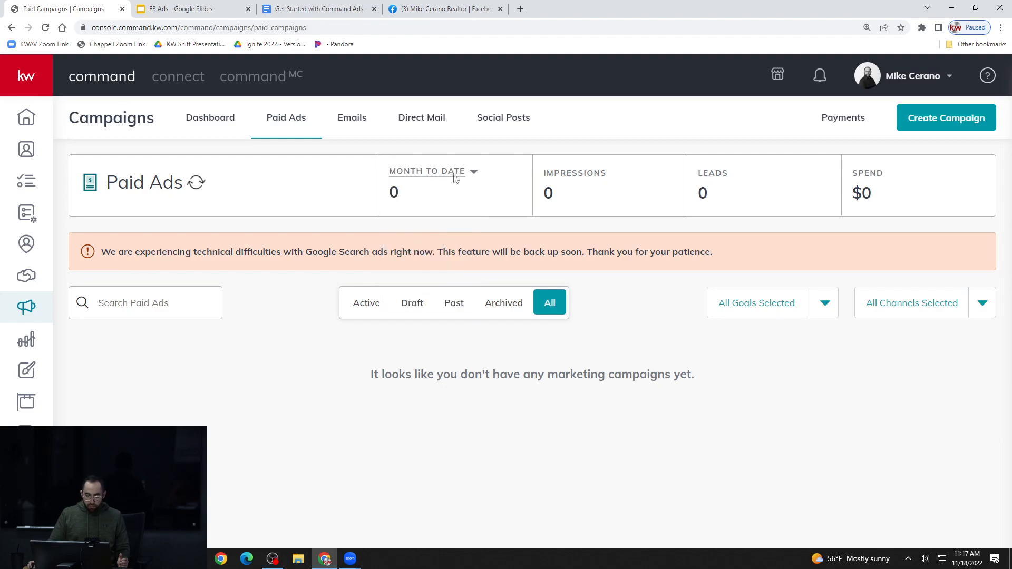
{"action": "left_click", "coordinate": [463, 176]}
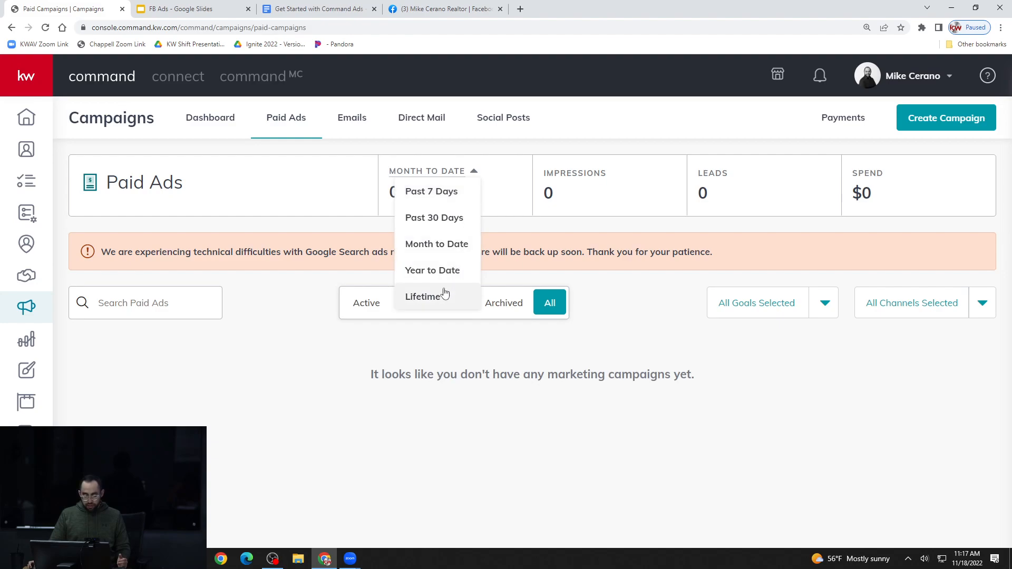
{"action": "left_click", "coordinate": [450, 270]}
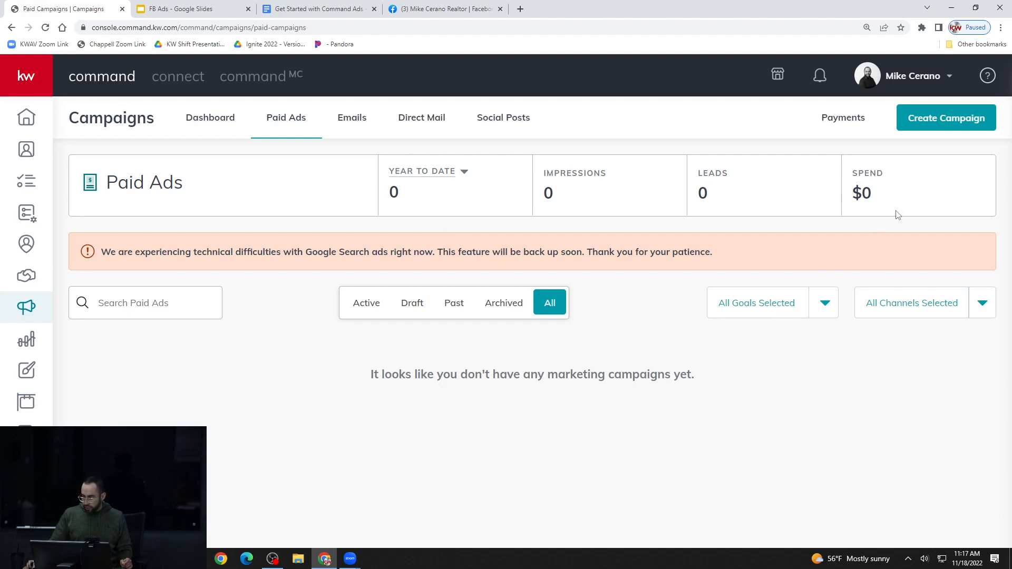
Start a new paid Social Ad campaign and name it with the property's street address followed by "- Listing"
{"action": "left_click", "coordinate": [978, 120]}
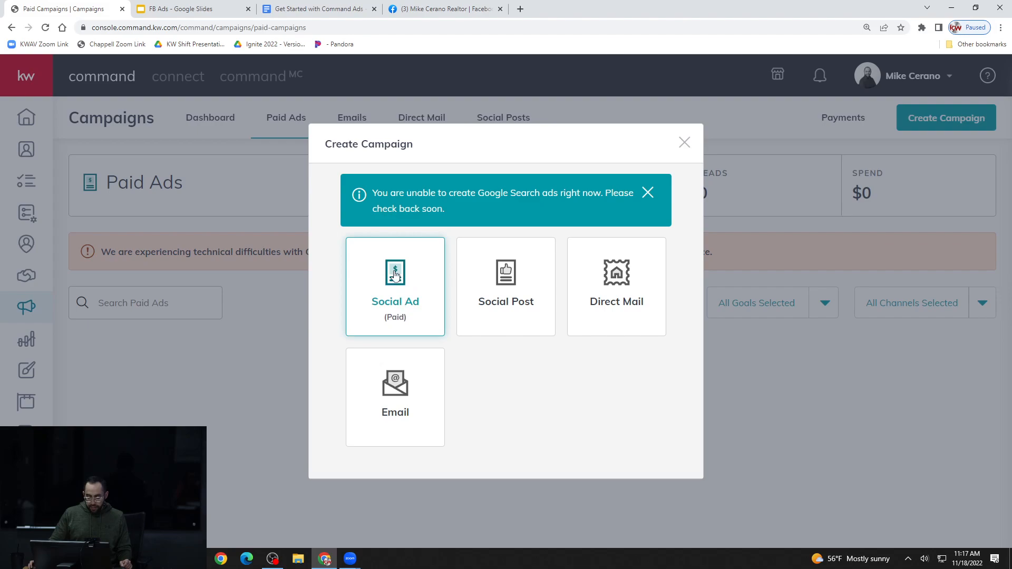
{"action": "left_click", "coordinate": [399, 298]}
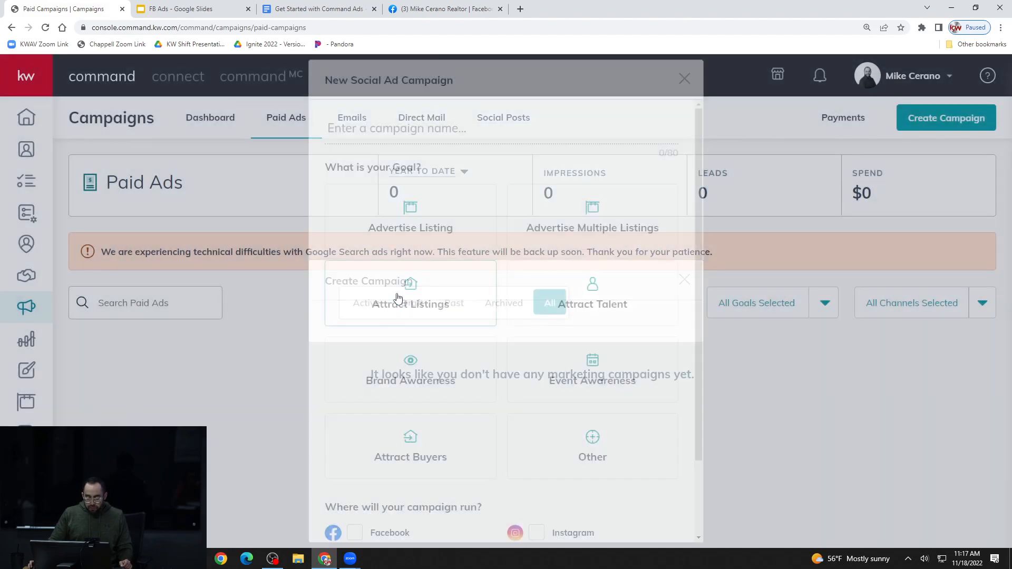
{"action": "key", "text": "ctrl+minus"}
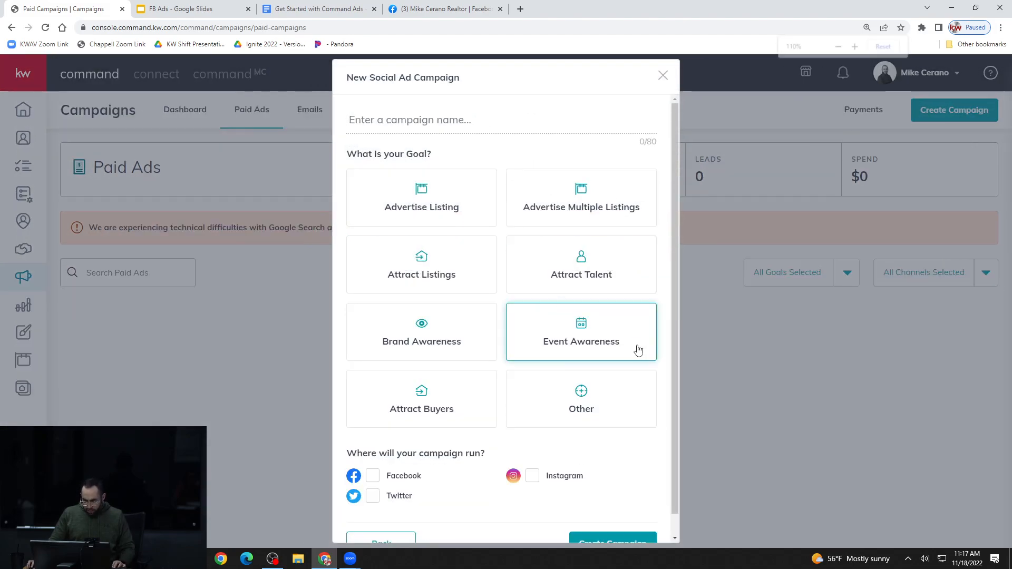
{"action": "left_click", "coordinate": [448, 117]}
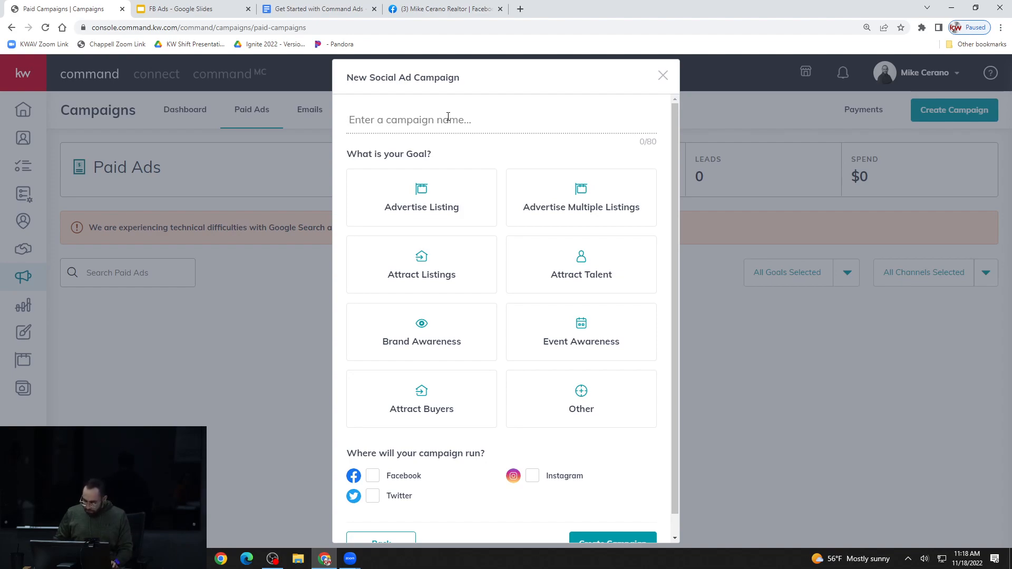
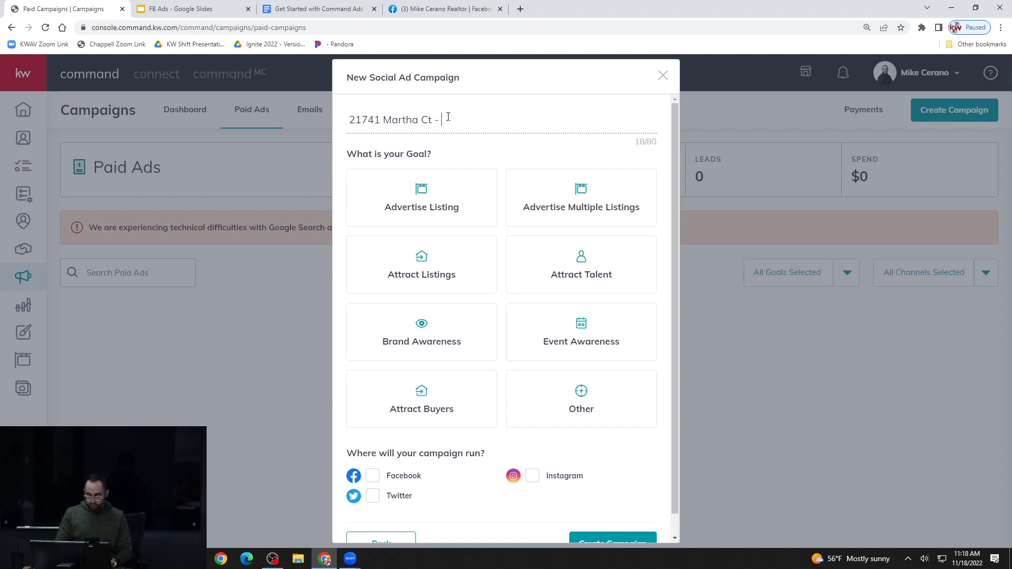
{"action": "type", "text": "Listing"}
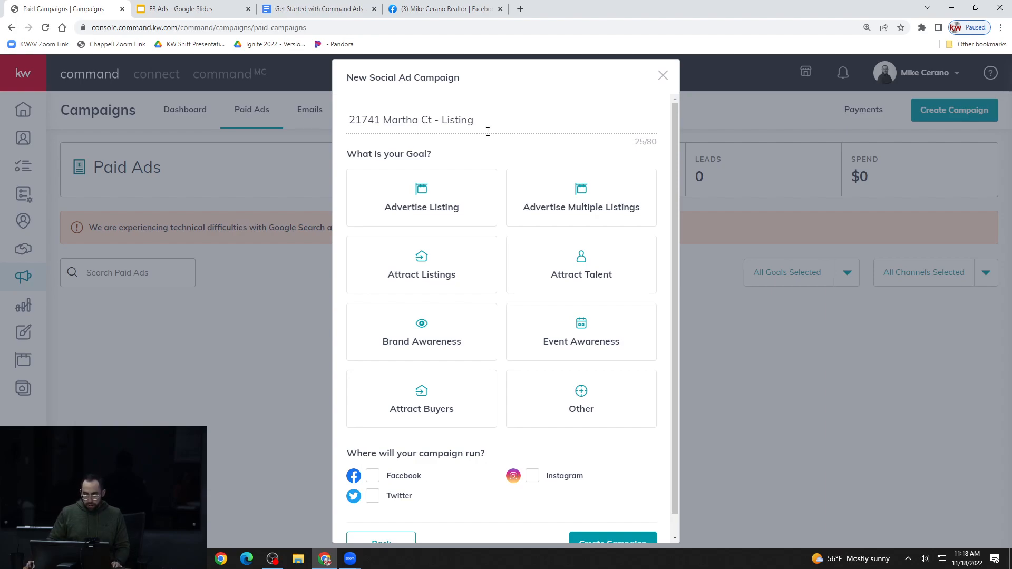
Set the campaign goal to Advertise Listing, choose Facebook and Instagram as the channels, and create the campaign
{"action": "left_click", "coordinate": [430, 208]}
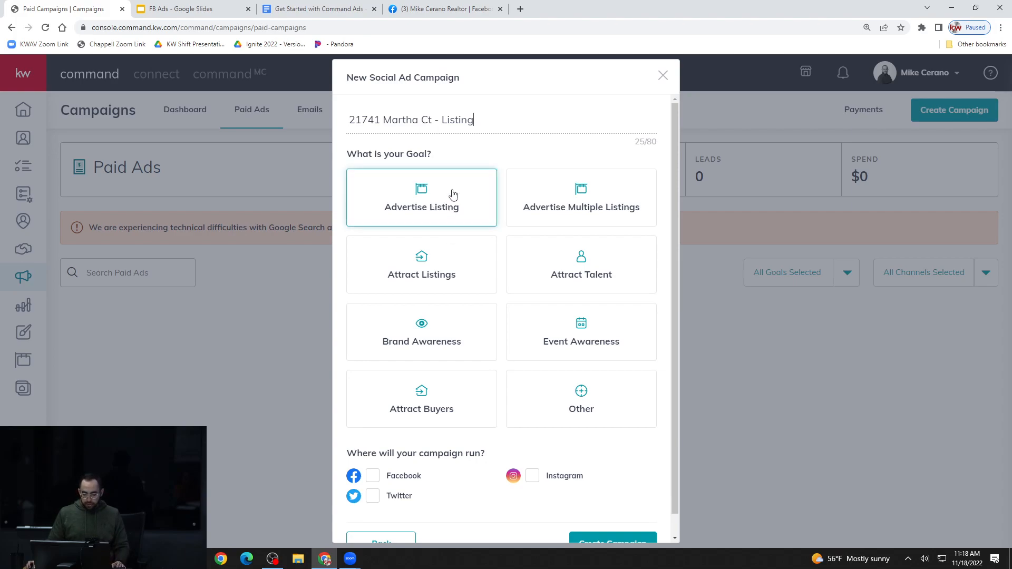
{"action": "left_click", "coordinate": [452, 195]}
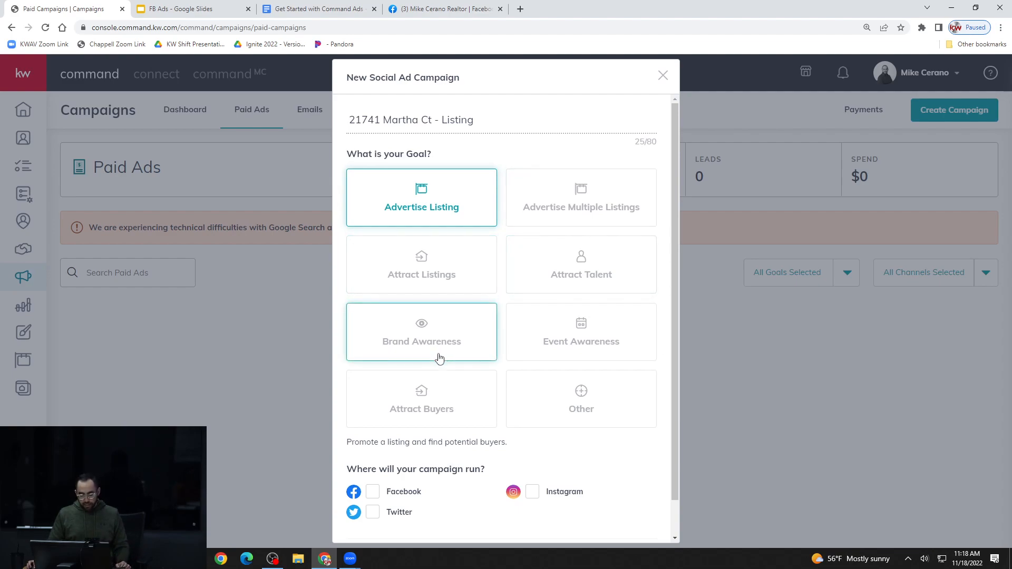
{"action": "left_click", "coordinate": [375, 497]}
{"action": "left_click", "coordinate": [529, 495]}
{"action": "scroll", "coordinate": [514, 506], "scroll_direction": "down", "scroll_amount": 1}
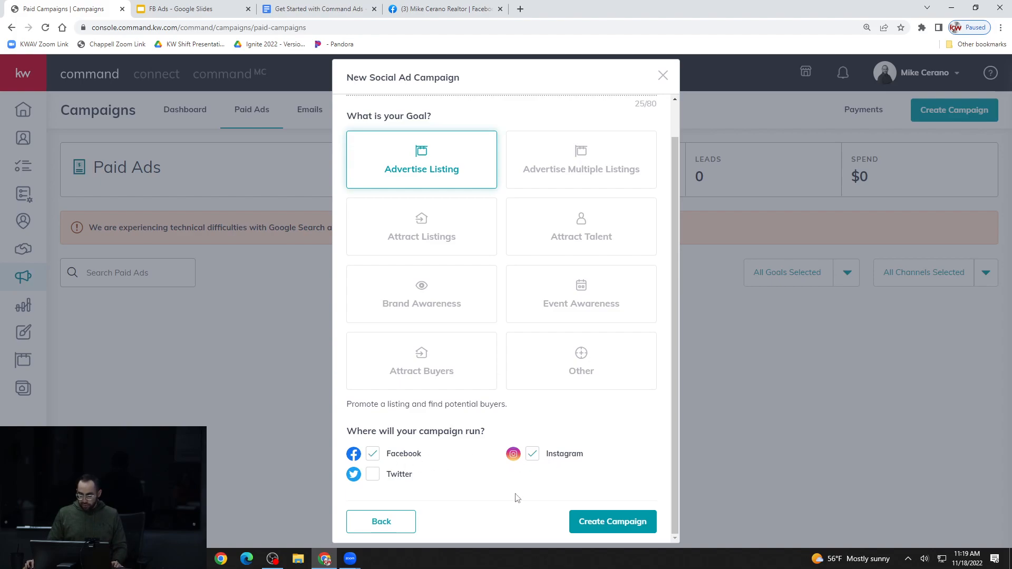
{"action": "scroll", "coordinate": [512, 498], "scroll_direction": "up", "scroll_amount": 1}
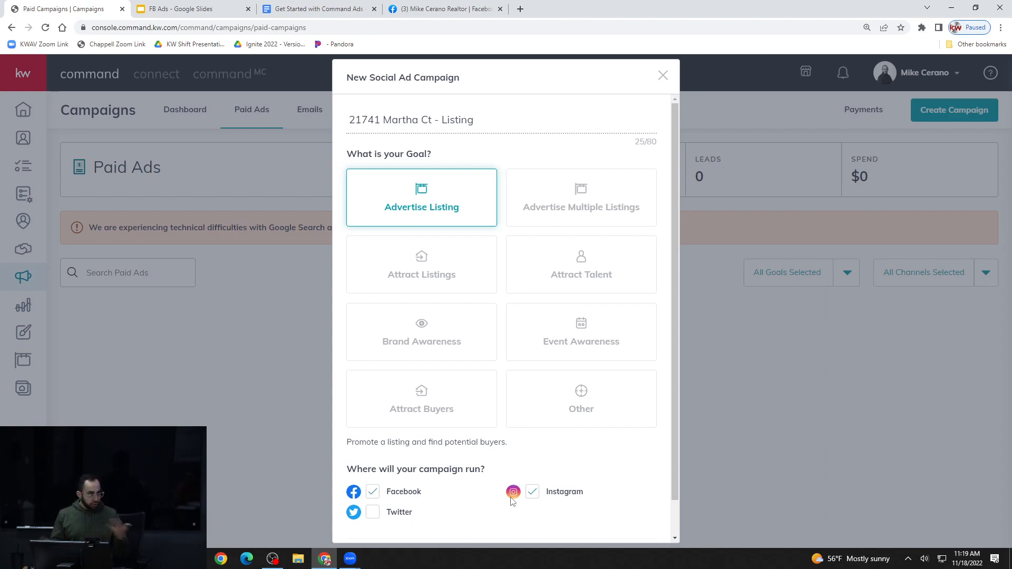
{"action": "scroll", "coordinate": [653, 498], "scroll_direction": "down", "scroll_amount": 1}
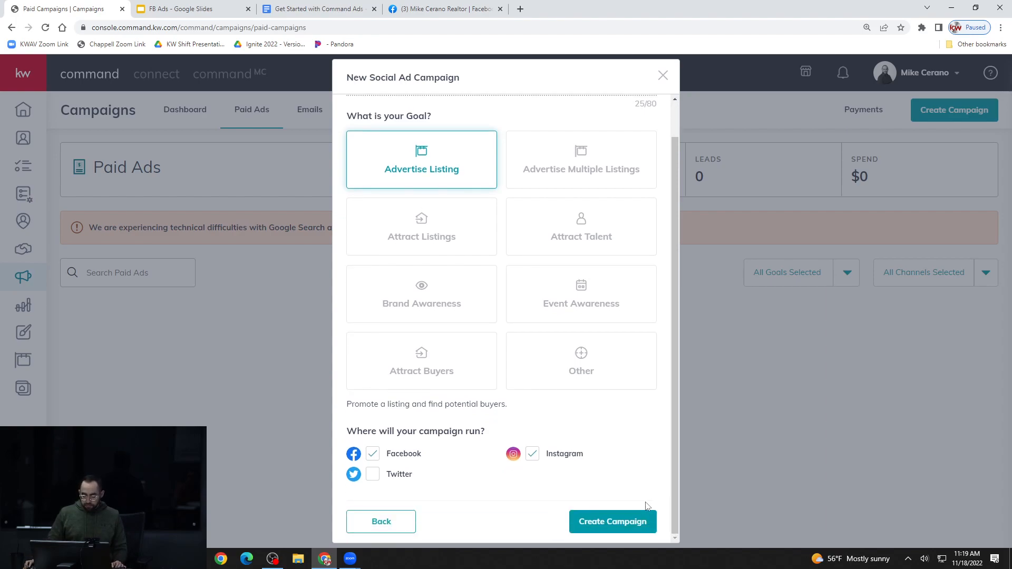
{"action": "left_click", "coordinate": [645, 523]}
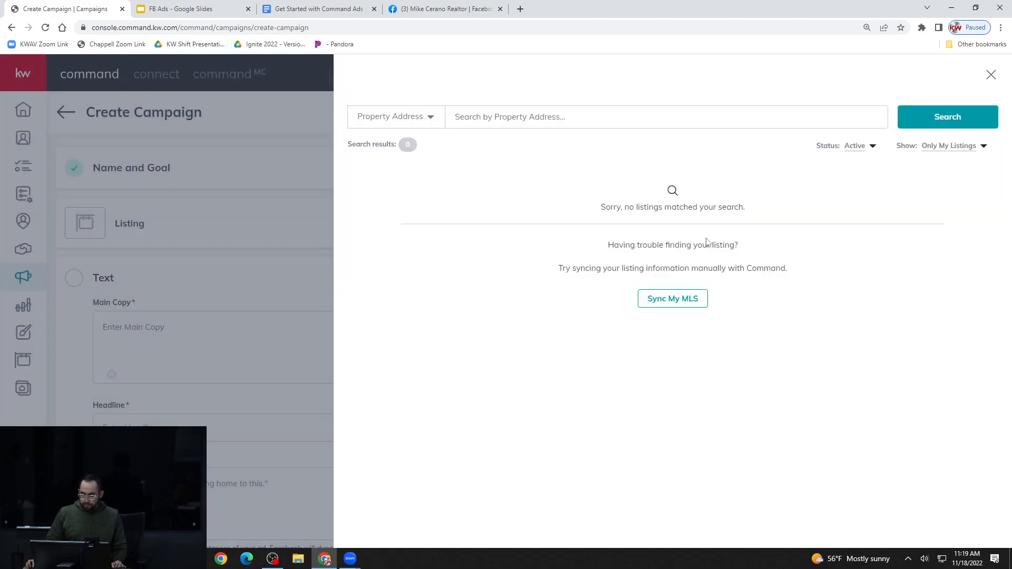
Widen the listing search to All Listings and search for the property by its street address
{"action": "left_click", "coordinate": [563, 117]}
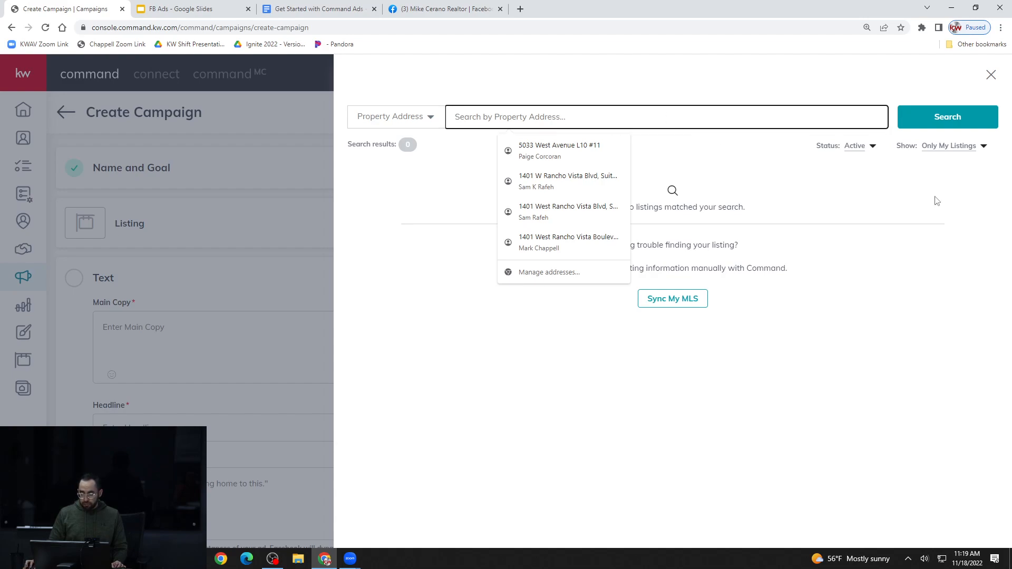
{"action": "left_click", "coordinate": [964, 214]}
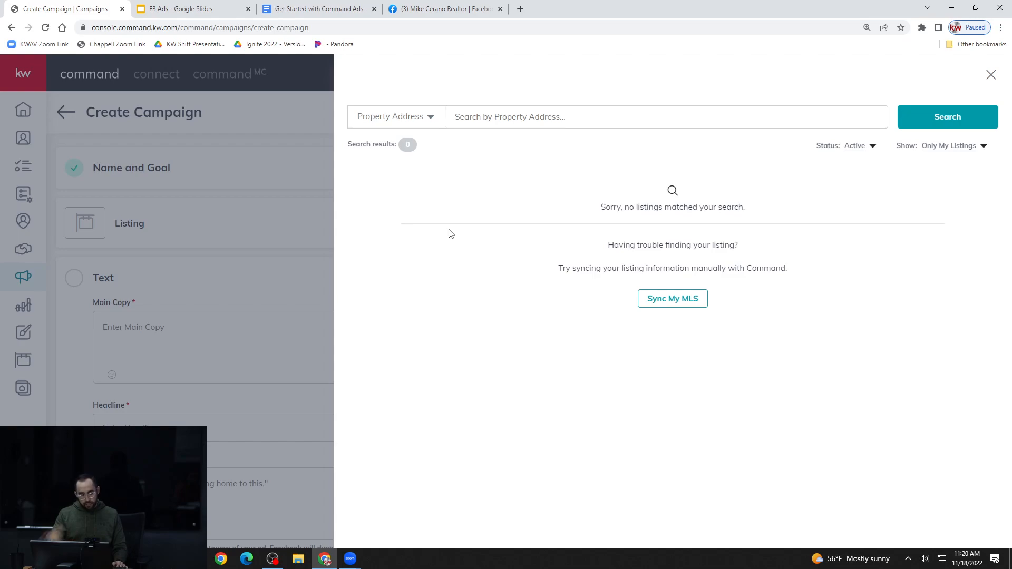
{"action": "left_click", "coordinate": [974, 151]}
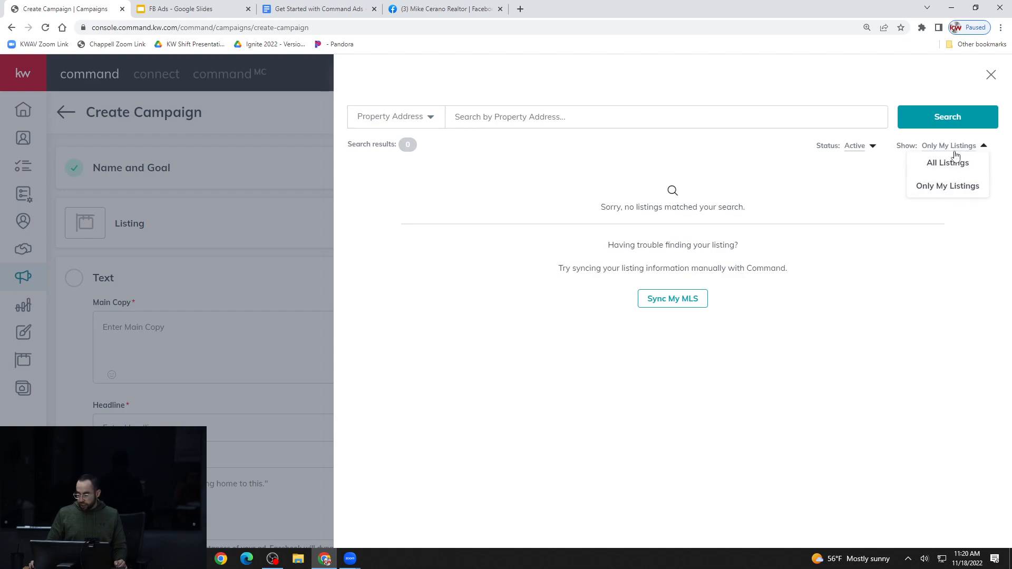
{"action": "left_click", "coordinate": [947, 163]}
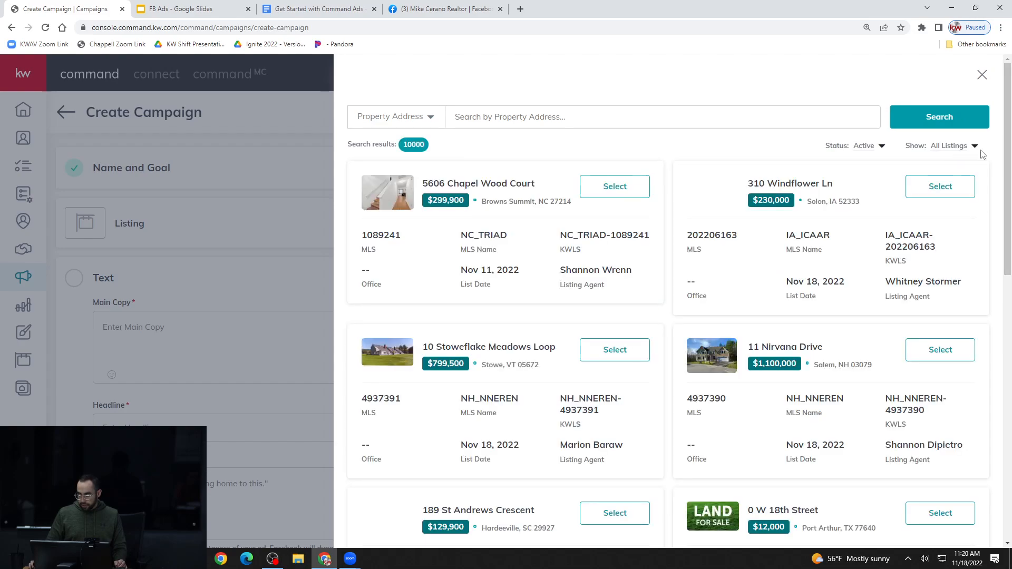
{"action": "left_click", "coordinate": [668, 122]}
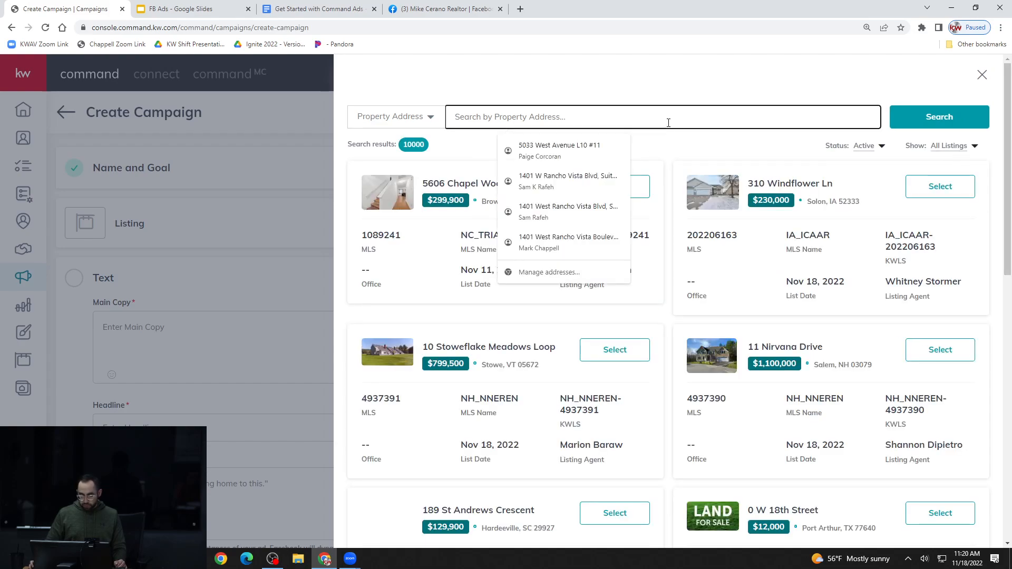
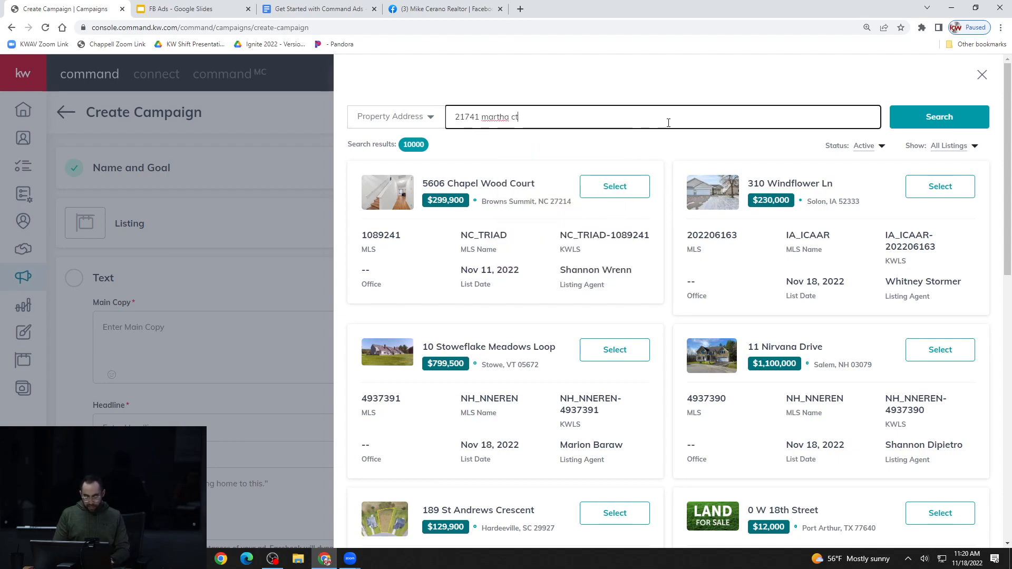
{"action": "key", "text": "Return"}
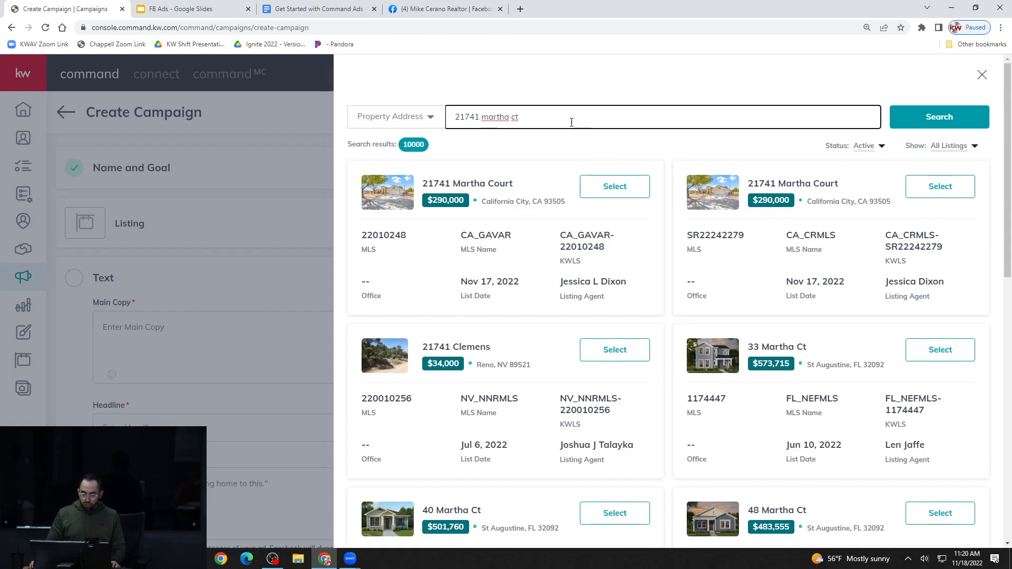
View the search-by options, keep Property Address, and select the matching CA_GAVAR listing for the campaign
{"action": "left_click", "coordinate": [422, 117]}
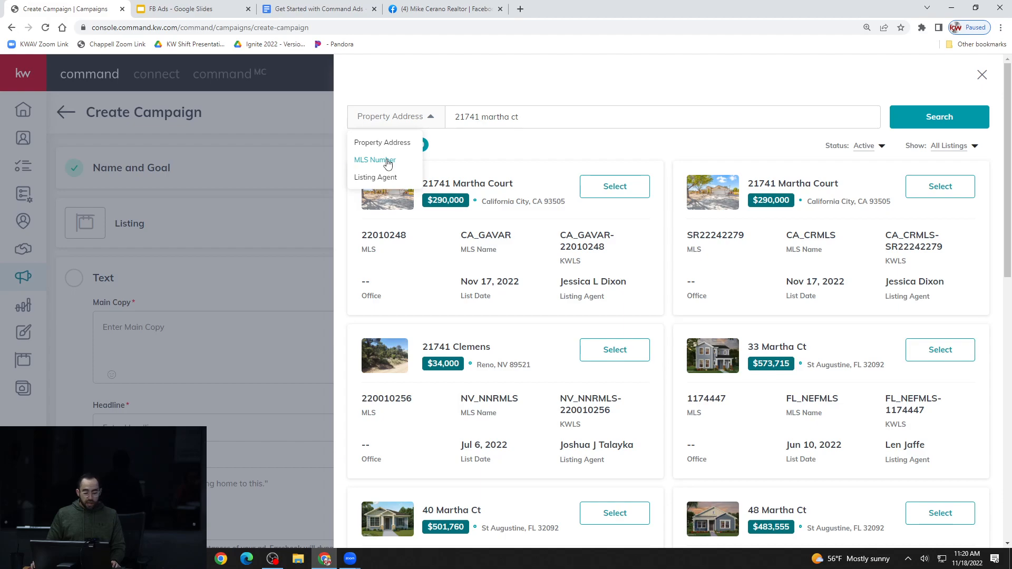
{"action": "left_click", "coordinate": [479, 149]}
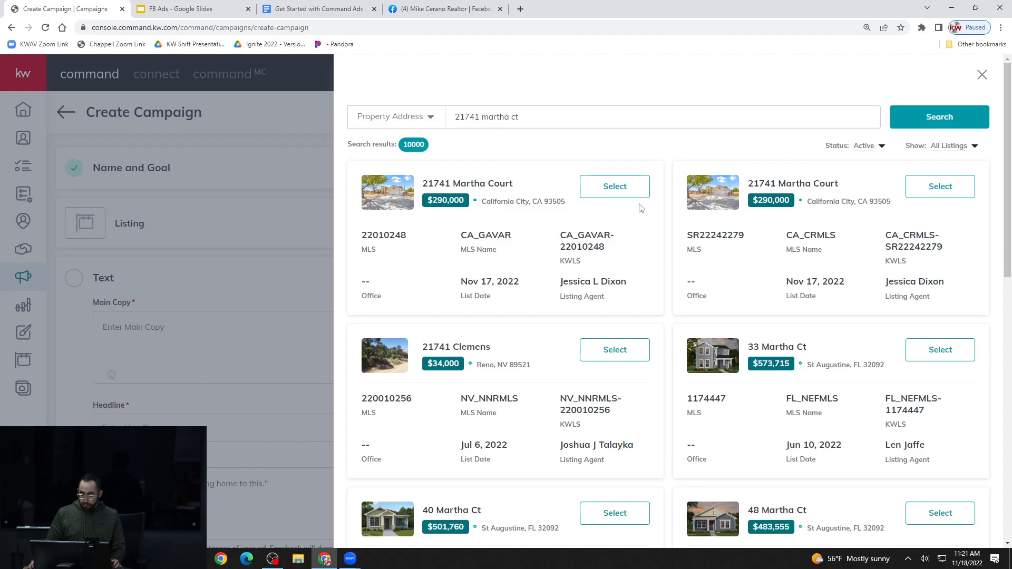
{"action": "left_click", "coordinate": [632, 190]}
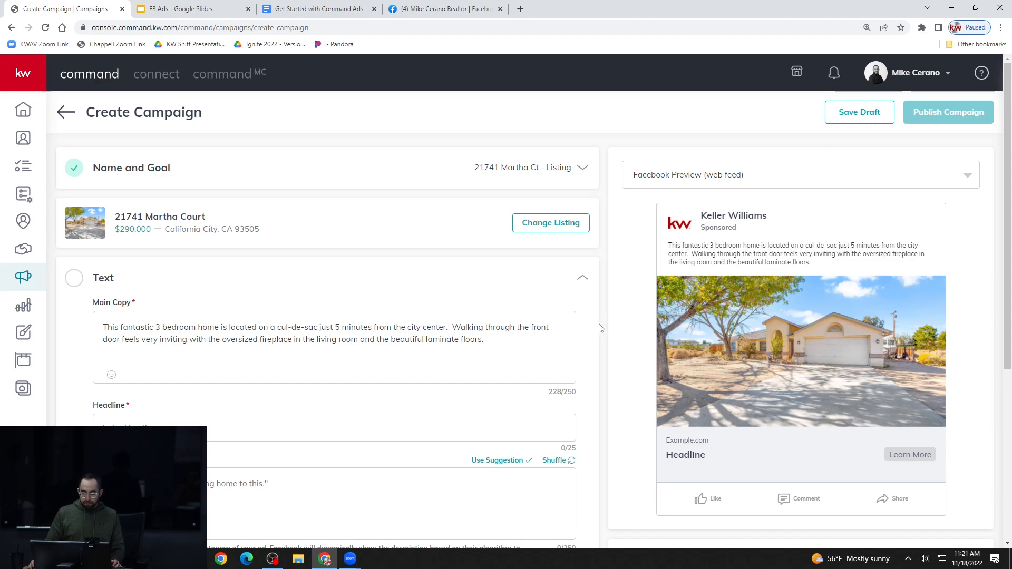
Examine the campaign's listing details, prefilled Main Copy, its character limit, and the Facebook ad preview
{"action": "scroll", "coordinate": [613, 315], "scroll_direction": "down", "scroll_amount": 1}
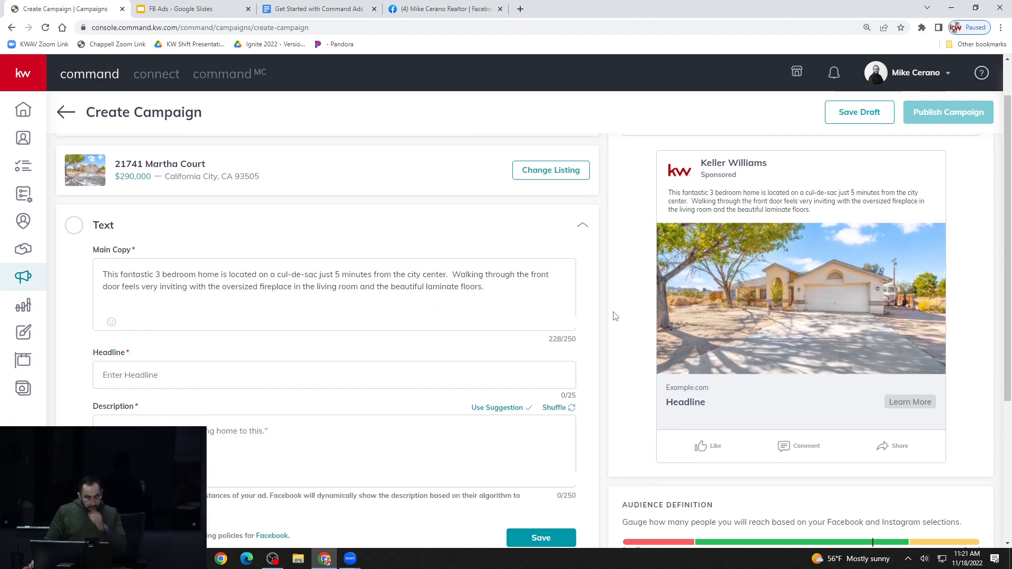
{"action": "scroll", "coordinate": [613, 315], "scroll_direction": "up", "scroll_amount": 1}
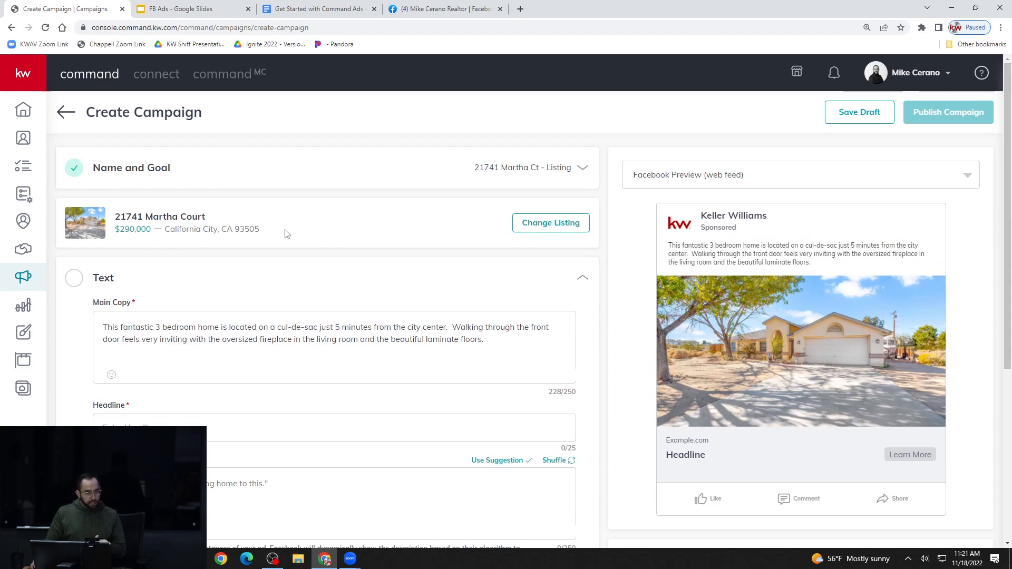
{"action": "scroll", "coordinate": [286, 233], "scroll_direction": "down", "scroll_amount": 1}
{"action": "scroll", "coordinate": [286, 234], "scroll_direction": "down", "scroll_amount": 1}
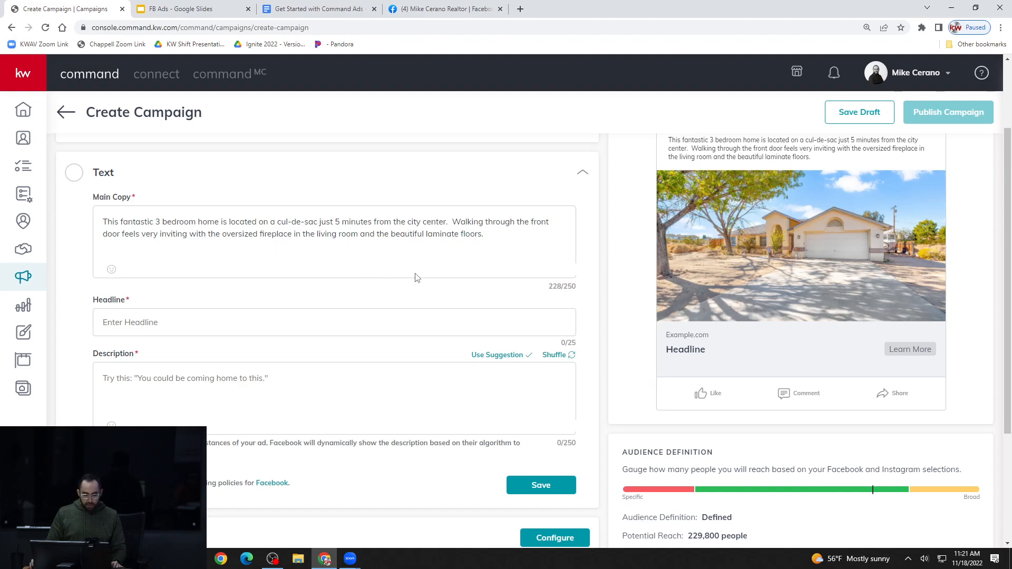
{"action": "scroll", "coordinate": [438, 263], "scroll_direction": "up", "scroll_amount": 1}
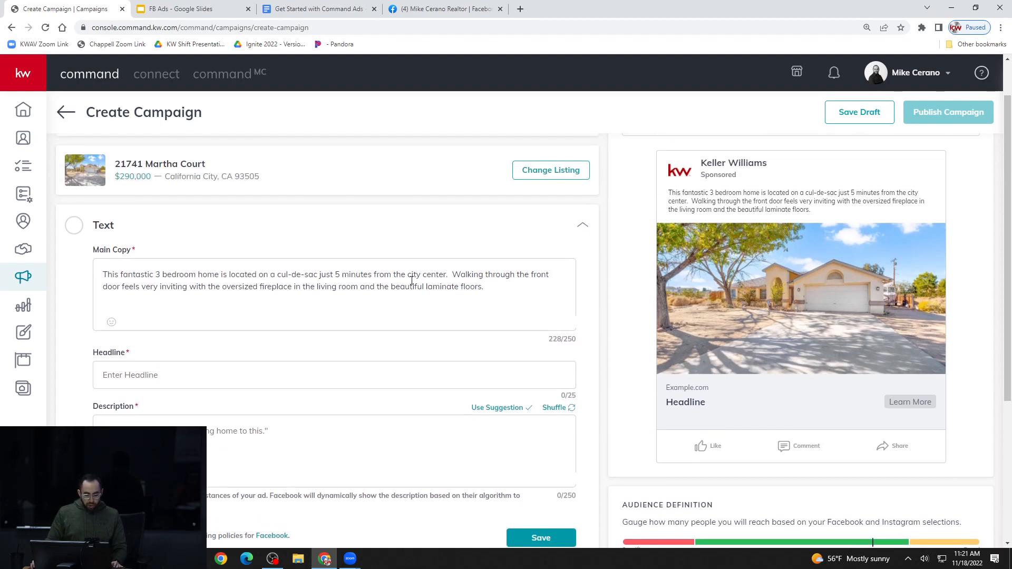
{"action": "left_click", "coordinate": [444, 307]}
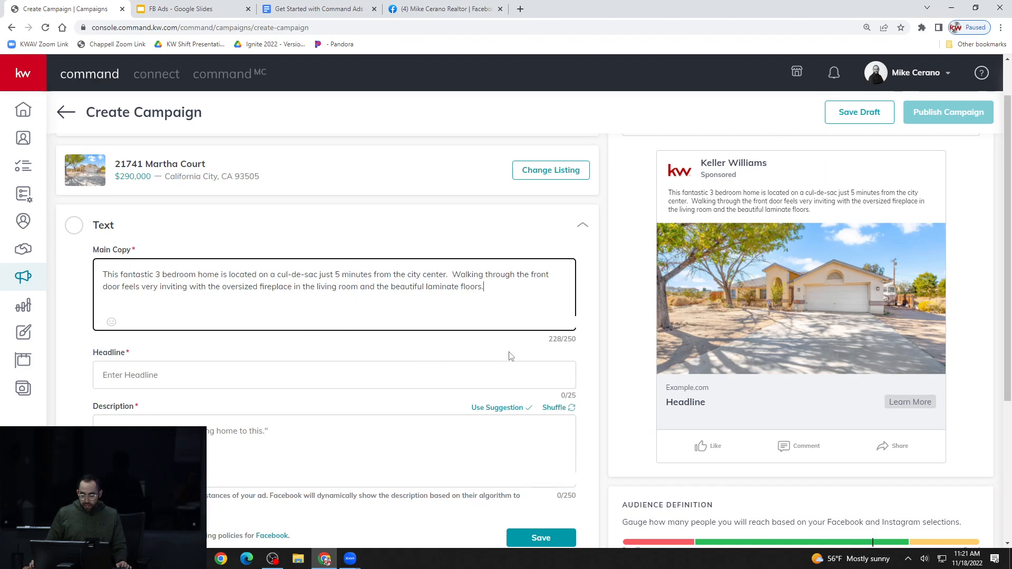
{"action": "left_click_drag", "start_coordinate": [549, 339], "coordinate": [577, 338]}
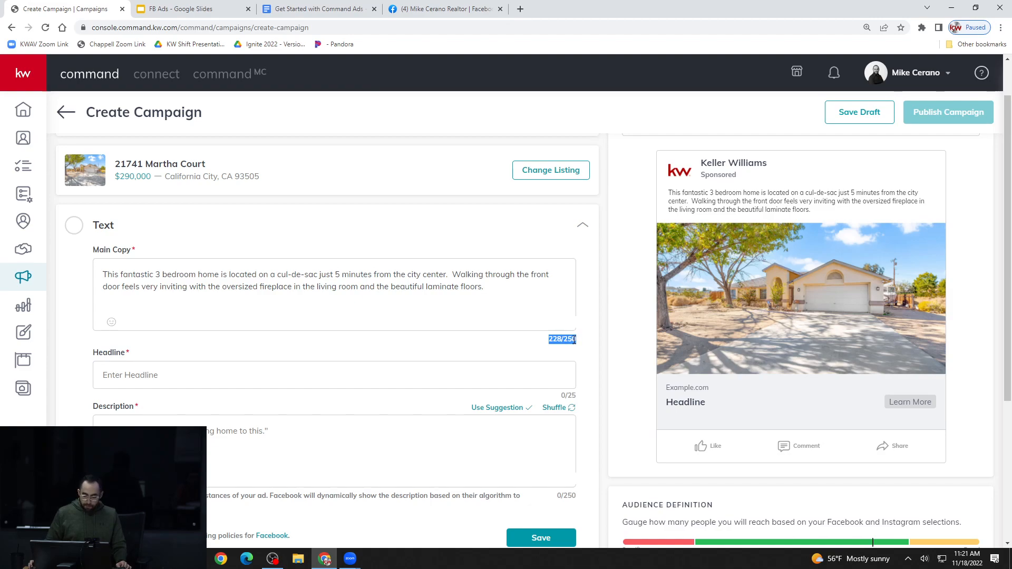
{"action": "left_click", "coordinate": [538, 295]}
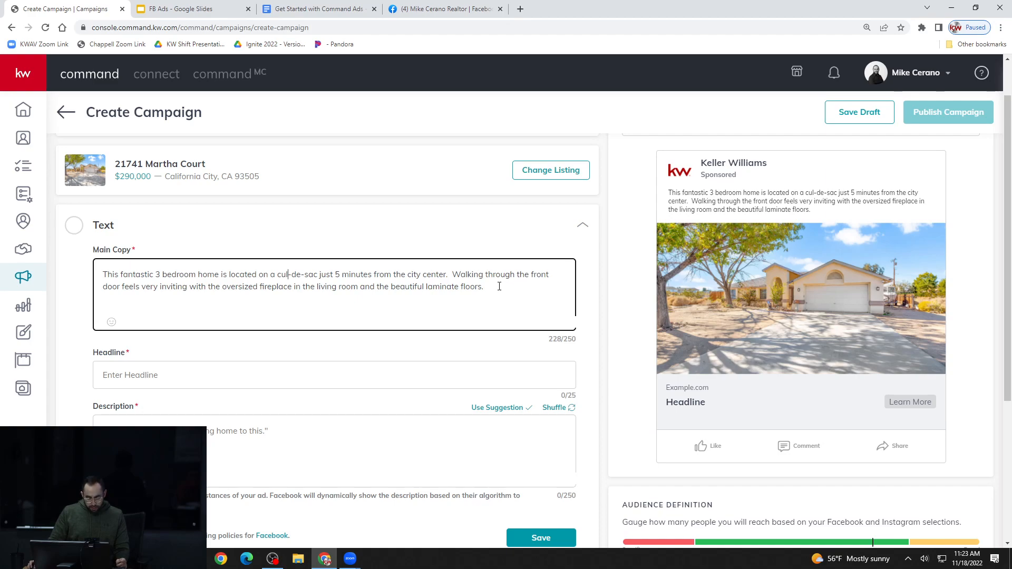
Replace the Main Copy's second sentence with "For more information or pictures or pricing information, click LEARN MORE below."
{"action": "left_click_drag", "start_coordinate": [499, 286], "coordinate": [456, 275]}
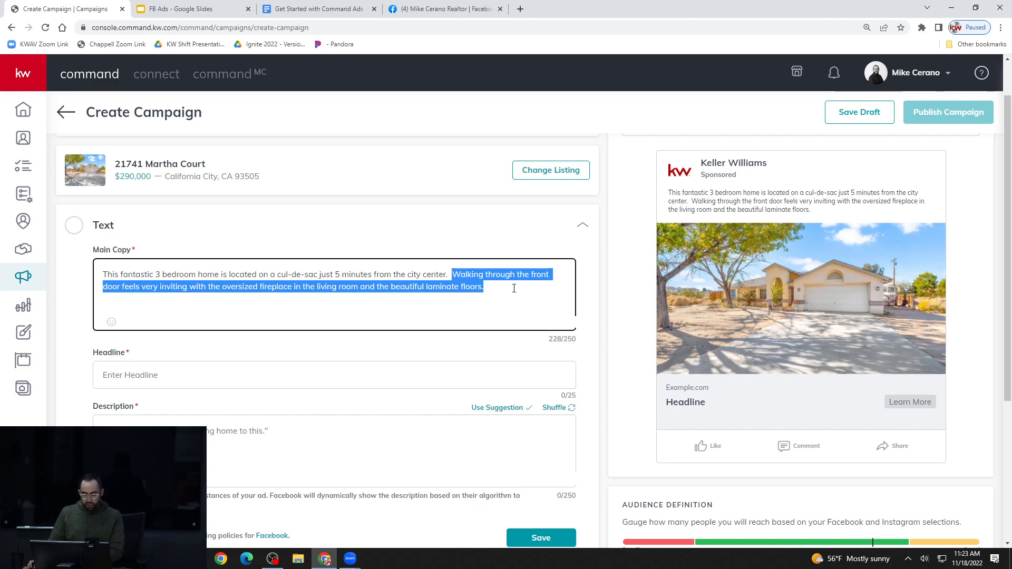
{"action": "key", "text": "BackSpace"}
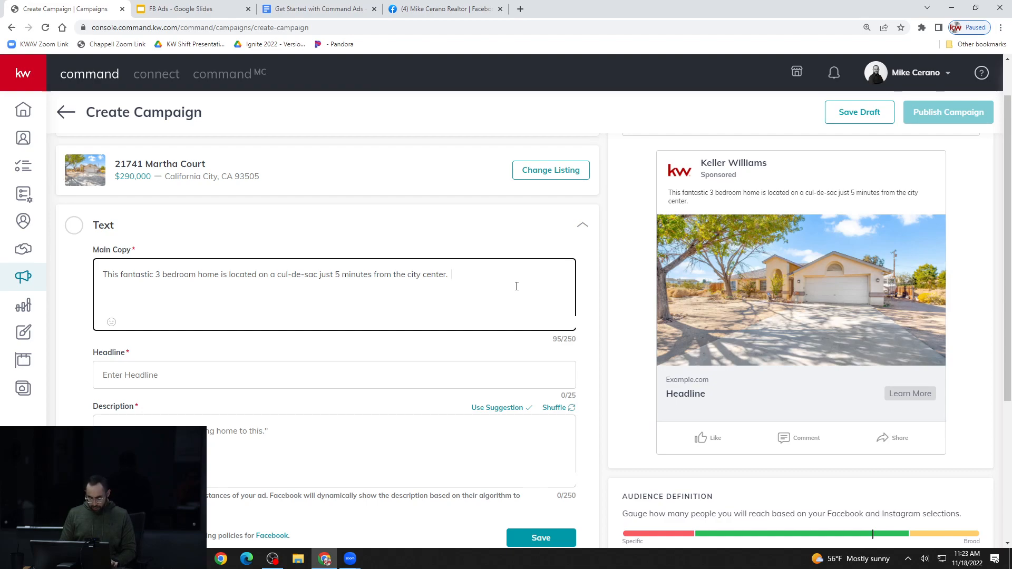
{"action": "type", "text": "Pe"}
{"action": "key", "text": "BackSpace"}
{"action": "key", "text": "BackSpace"}
{"action": "type", "text": "FOr more"}
{"action": "key", "text": "BackSpace"}
{"action": "key", "text": "BackSpace"}
{"action": "key", "text": "BackSpace"}
{"action": "key", "text": "BackSpace"}
{"action": "key", "text": "BackSpace"}
{"action": "key", "text": "BackSpace"}
{"action": "key", "text": "BackSpace"}
{"action": "key", "text": "BackSpace"}
{"action": "type", "text": "or "}
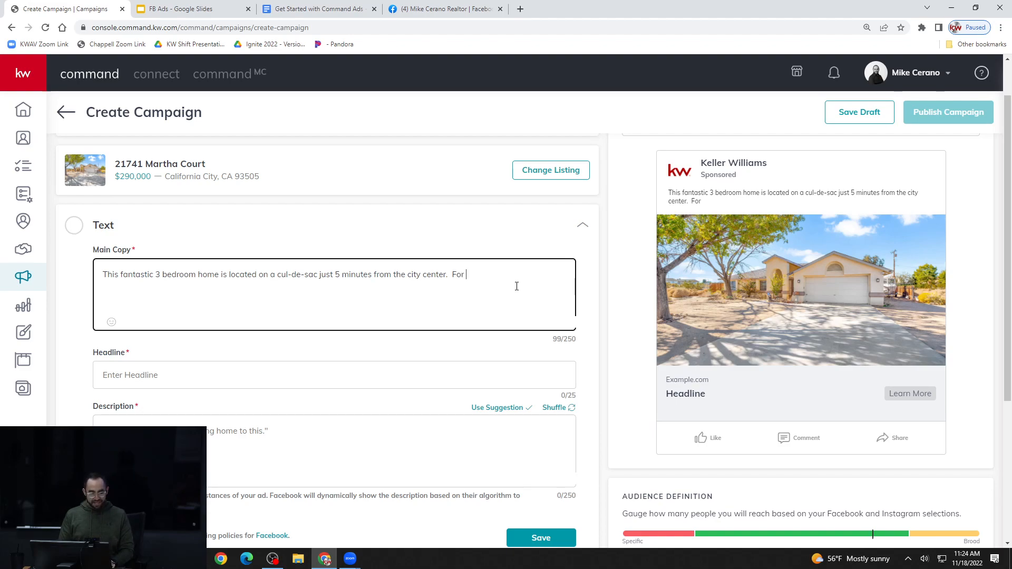
{"action": "type", "text": "more"}
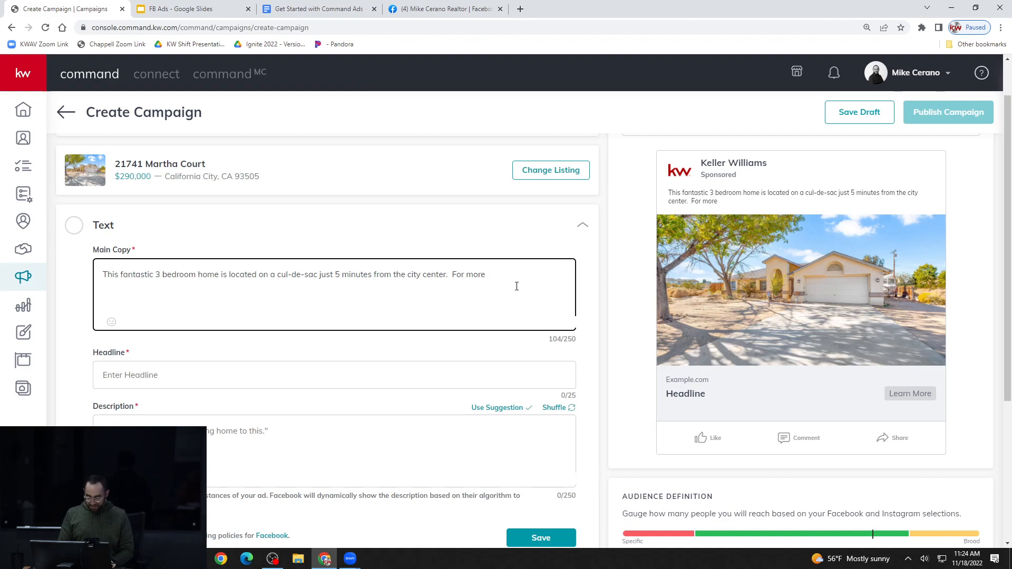
{"action": "type", "text": "information or "}
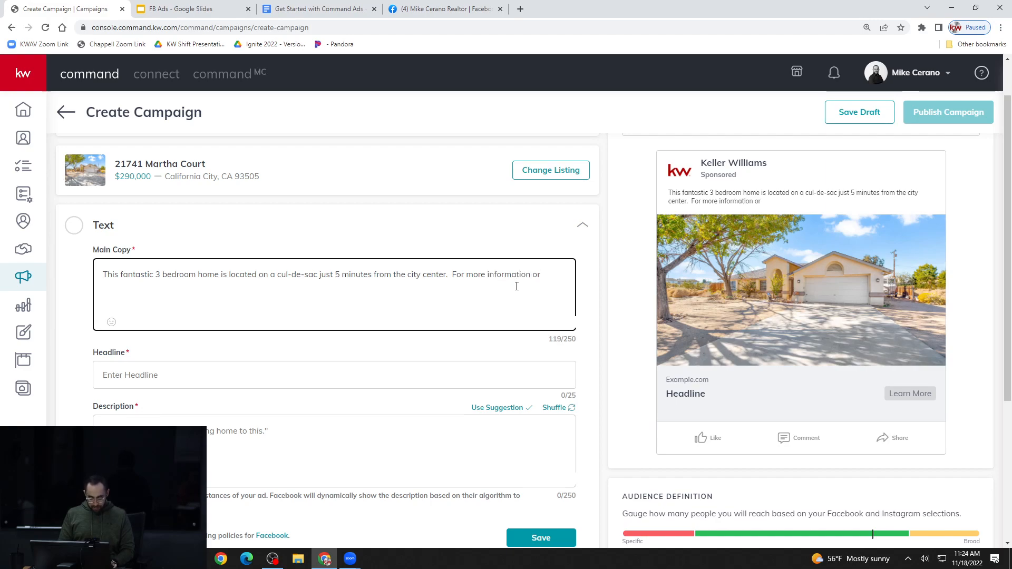
{"action": "type", "text": "pictures or p"}
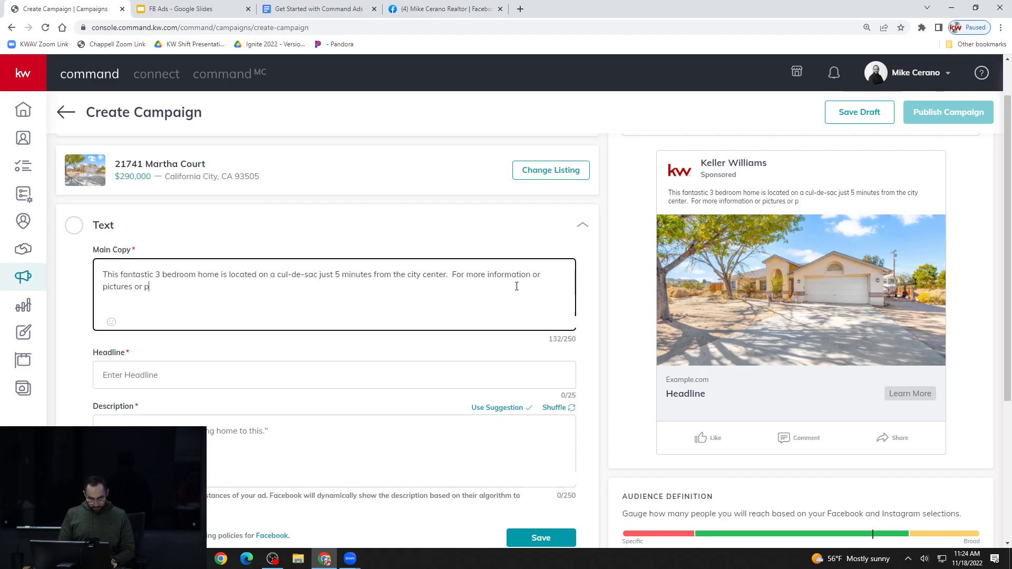
{"action": "type", "text": "ricing information"}
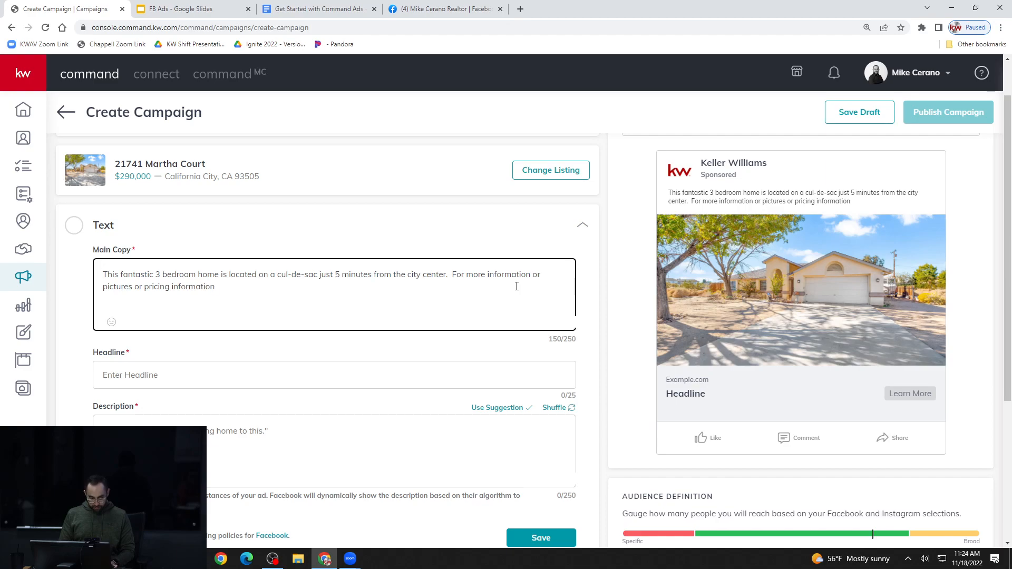
{"action": "type", "text": ", c li"}
{"action": "type", "text": "lick LEA"}
{"action": "type", "text": "RN MORE "}
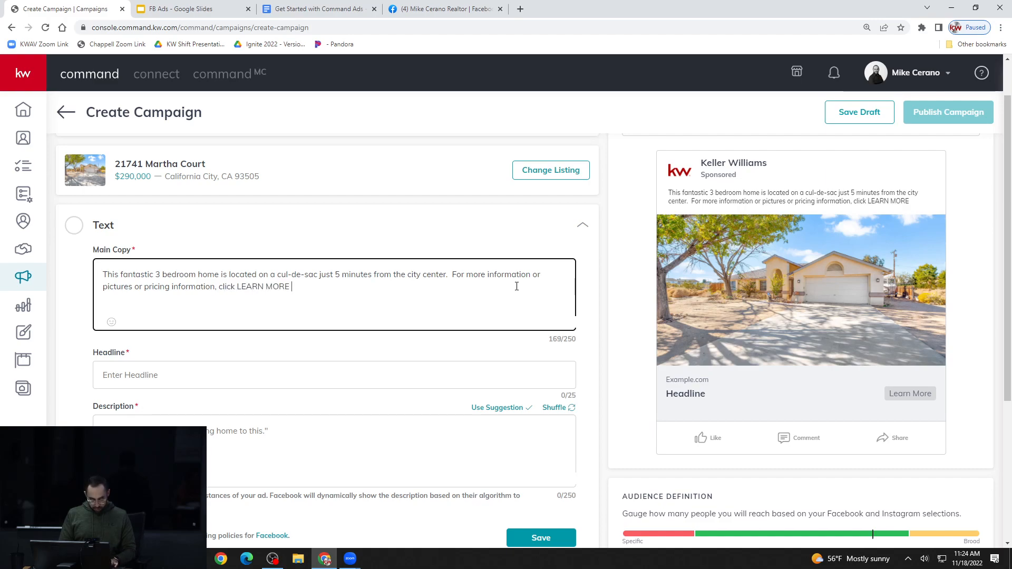
{"action": "type", "text": "below"}
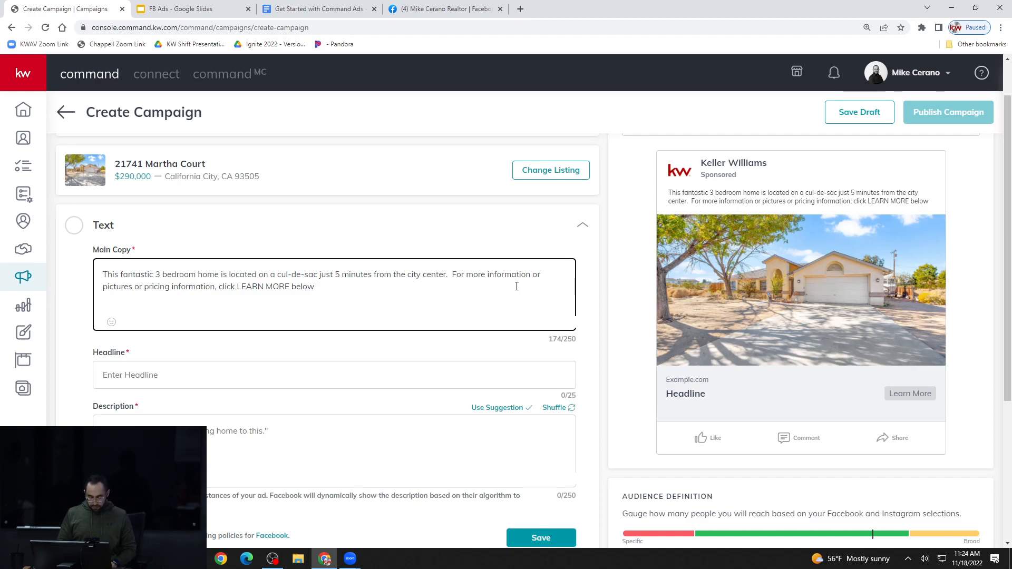
{"action": "type", "text": "."}
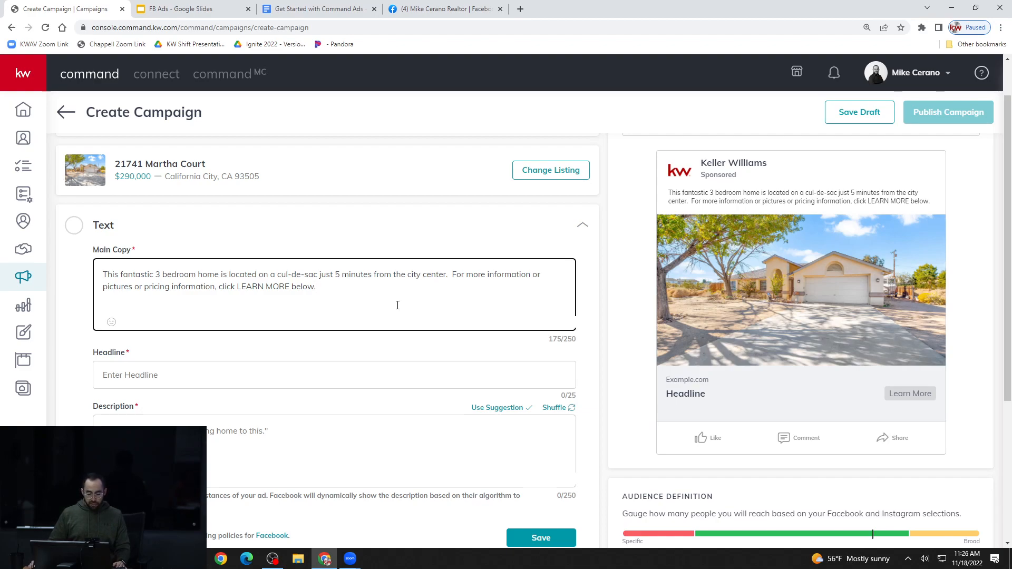
Enter "Move In Ready Home" as the ad's headline
{"action": "left_click", "coordinate": [232, 380]}
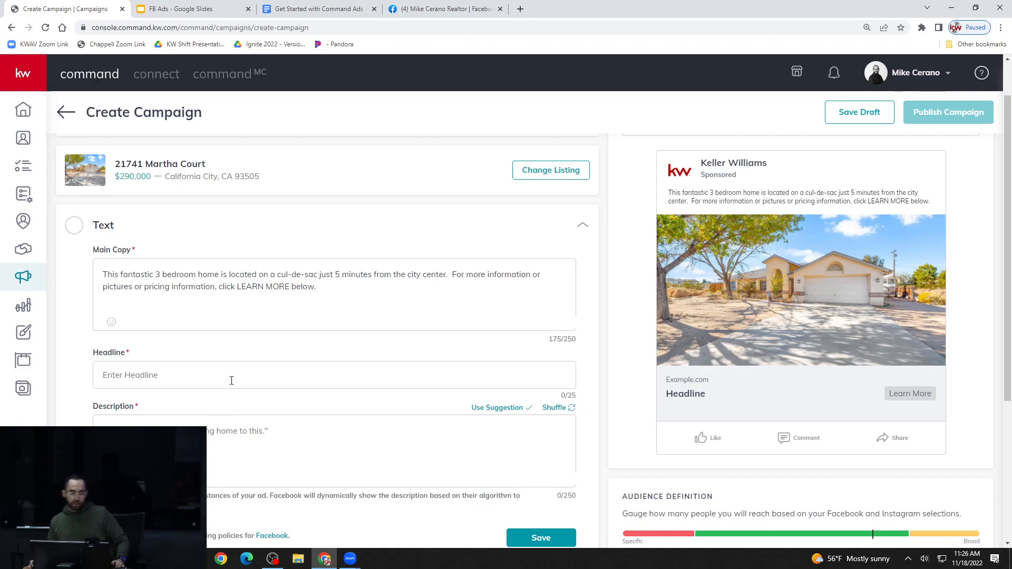
{"action": "scroll", "coordinate": [231, 381], "scroll_direction": "down", "scroll_amount": 1}
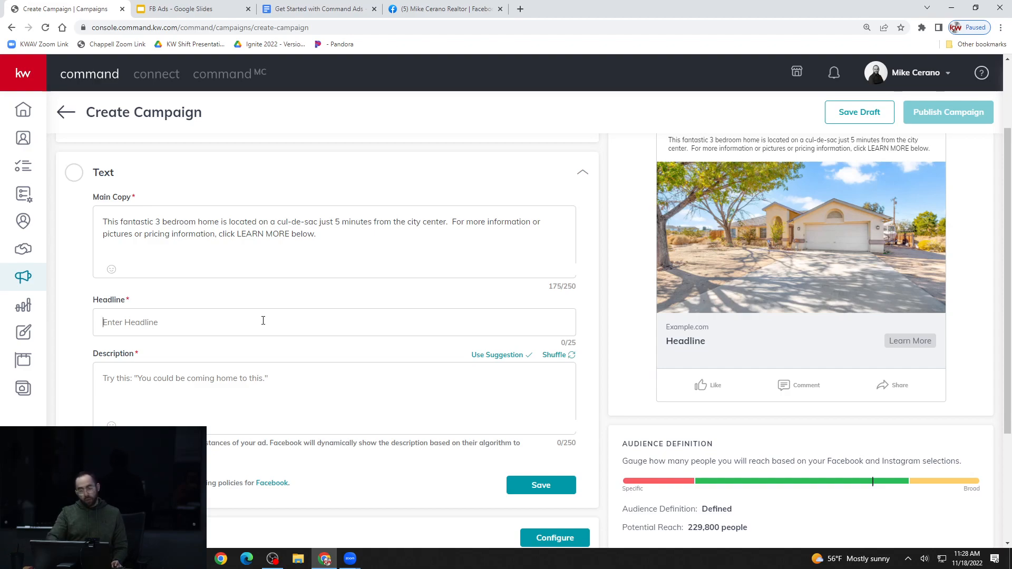
{"action": "left_click", "coordinate": [263, 321]}
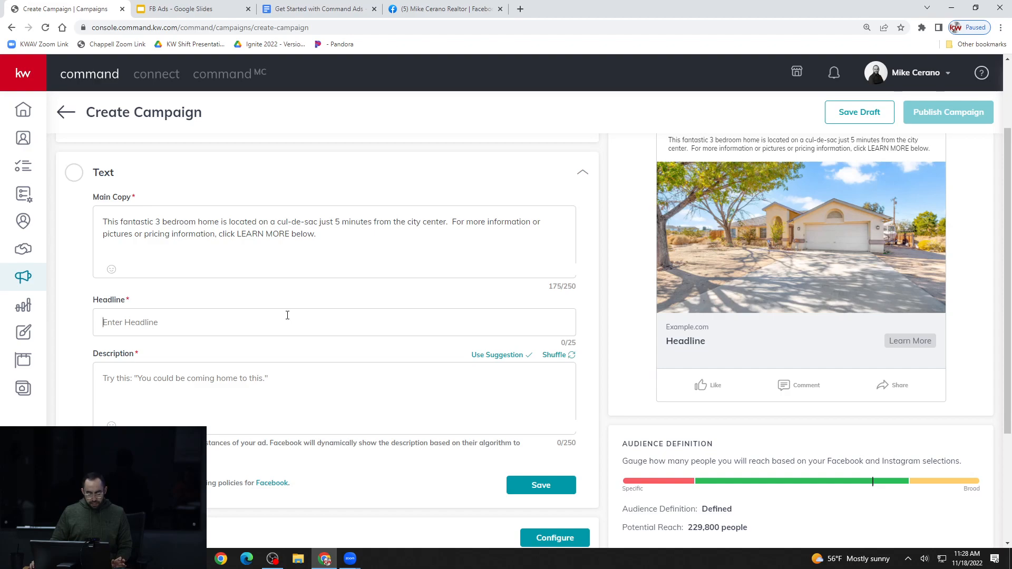
{"action": "scroll", "coordinate": [287, 315], "scroll_direction": "up", "scroll_amount": 1}
{"action": "scroll", "coordinate": [284, 316], "scroll_direction": "down", "scroll_amount": 1}
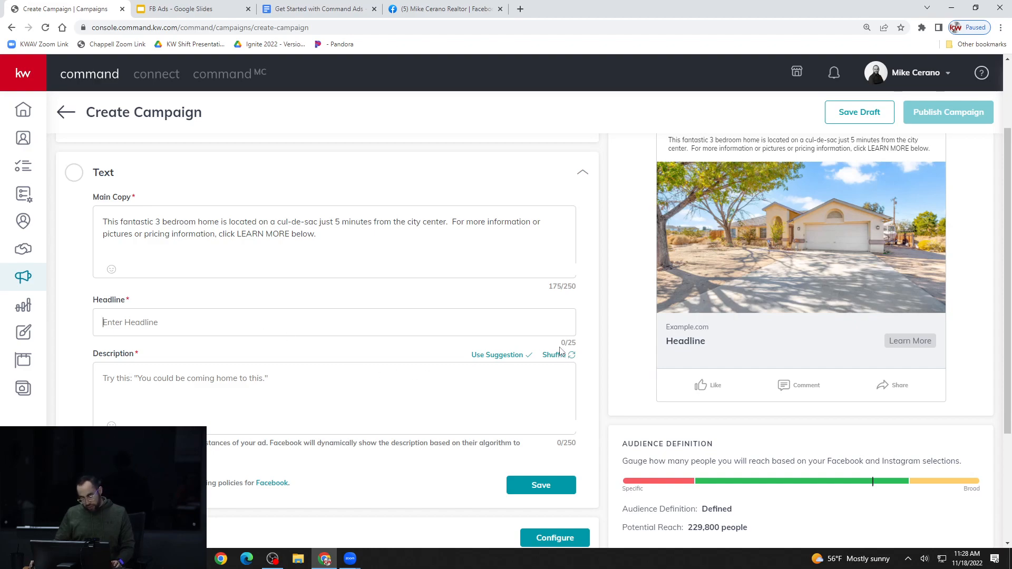
{"action": "left_click_drag", "start_coordinate": [565, 354], "coordinate": [576, 347]}
{"action": "left_click", "coordinate": [486, 319]}
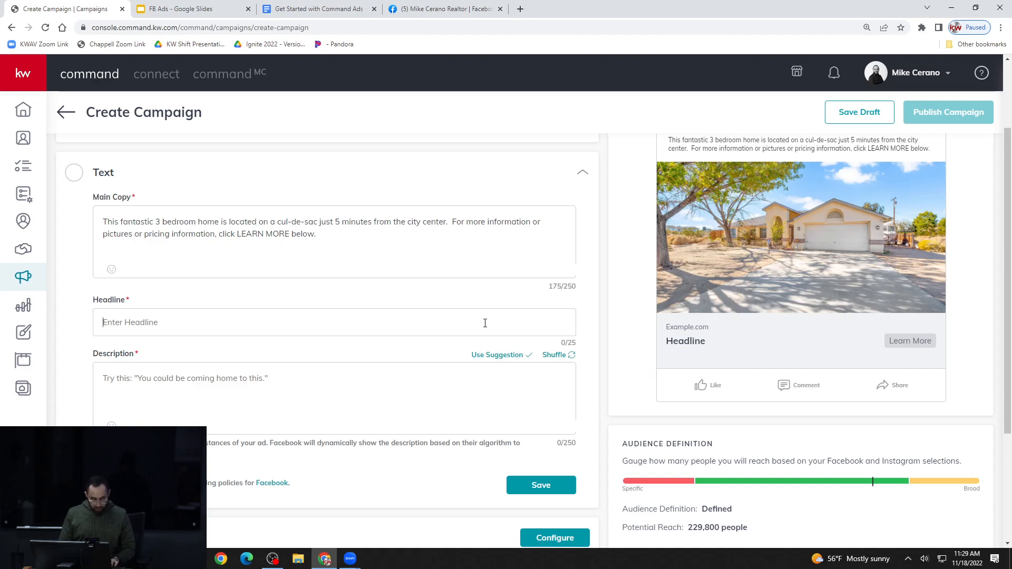
{"action": "type", "text": "M"}
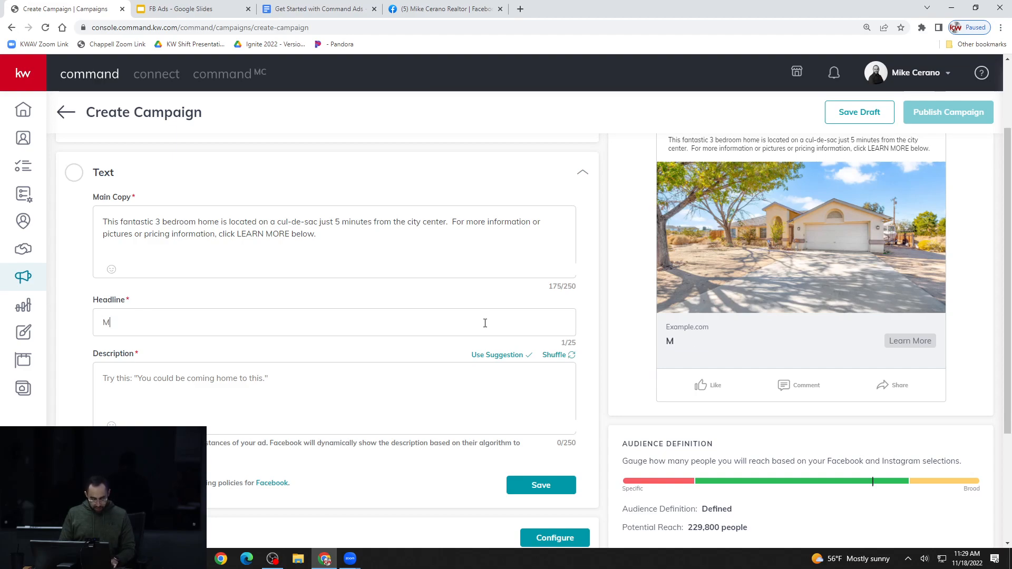
{"action": "type", "text": "ove In REA"}
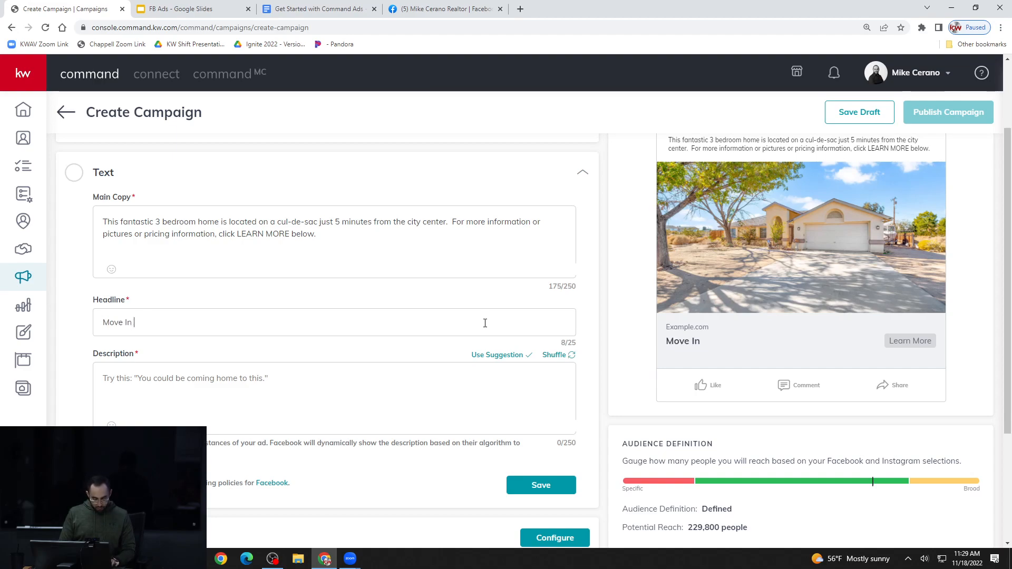
{"action": "key", "text": "BackSpace"}
{"action": "key", "text": "BackSpace"}
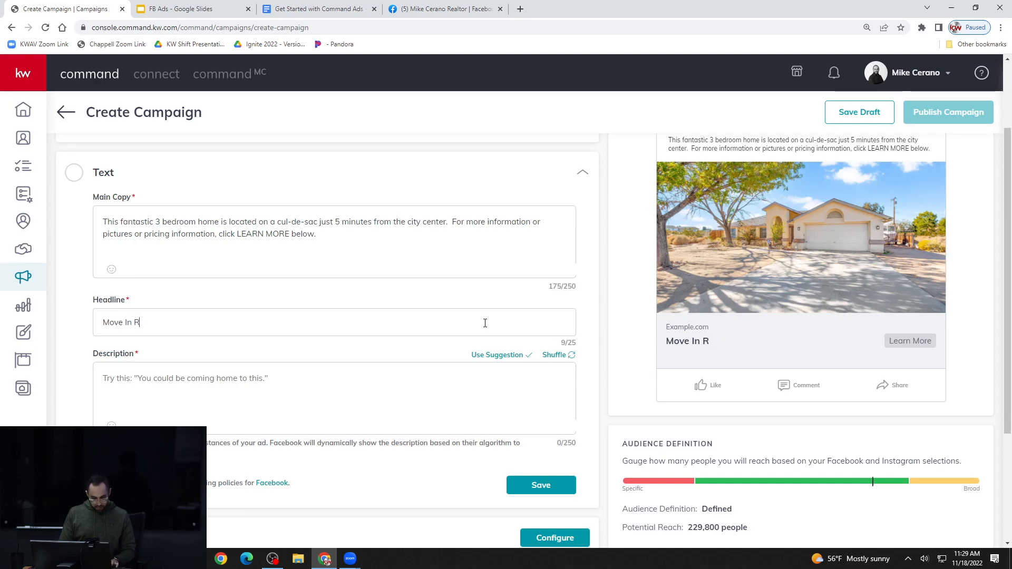
{"action": "type", "text": "eady HOME"}
{"action": "key", "text": "BackSpace"}
{"action": "key", "text": "BackSpace"}
{"action": "key", "text": "BackSpace"}
{"action": "type", "text": "ome"}
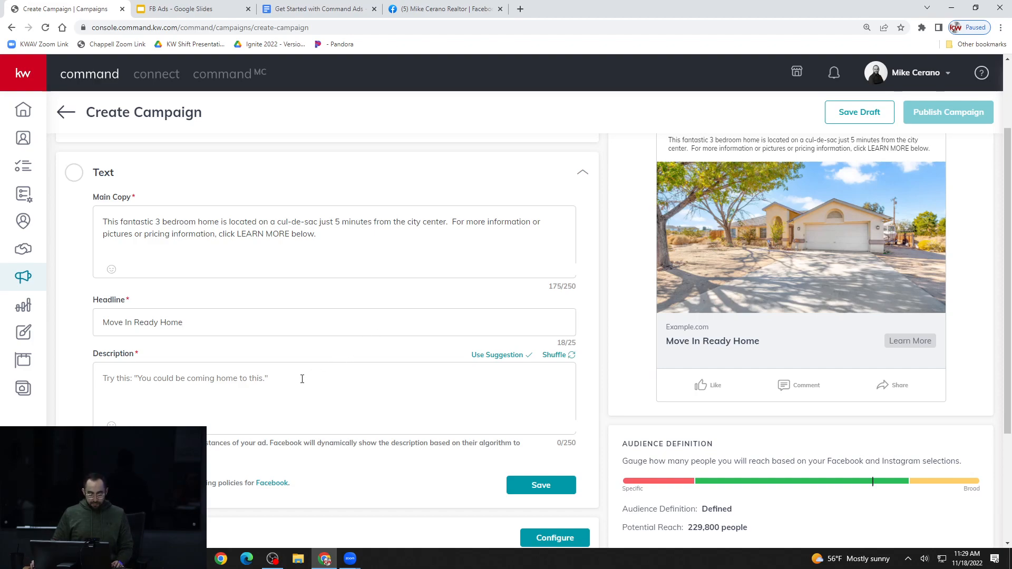
Begin the ad's description with "To view this this beautiful move in ready home contact me at"
{"action": "scroll", "coordinate": [302, 379], "scroll_direction": "down", "scroll_amount": 1}
{"action": "left_click", "coordinate": [304, 326]}
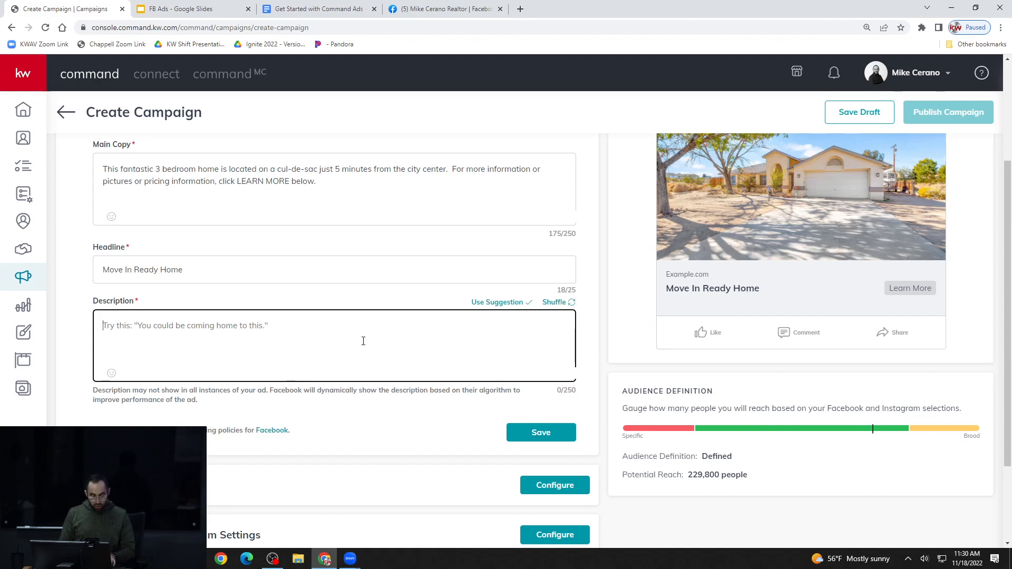
{"action": "type", "text": "To view "}
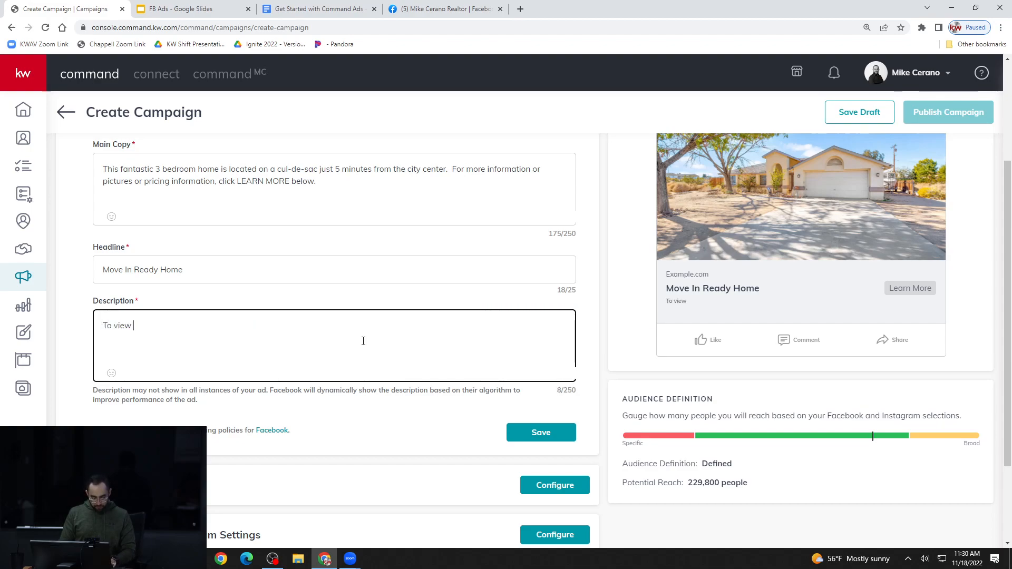
{"action": "type", "text": "this this bea"}
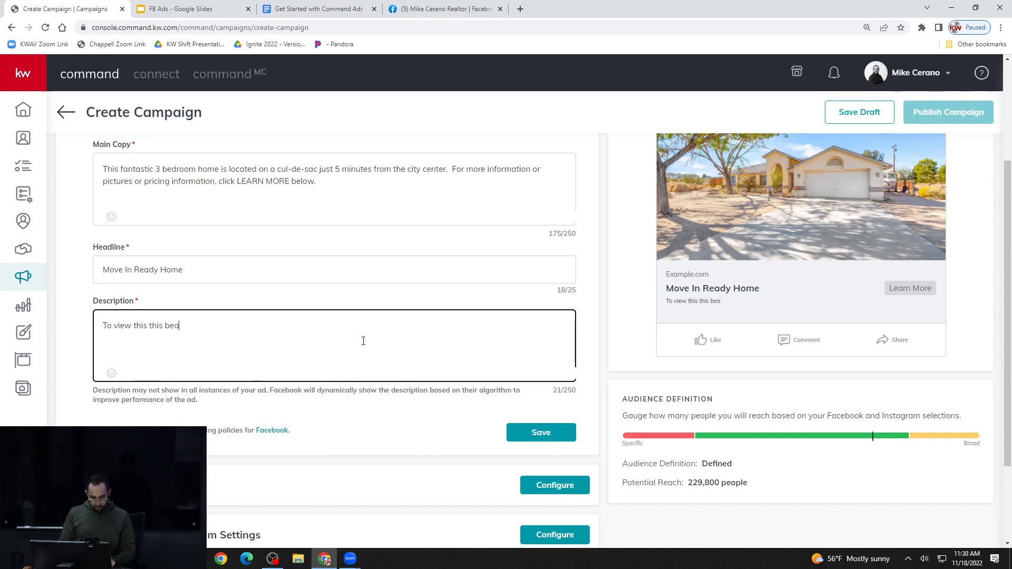
{"action": "type", "text": "utiful move in "}
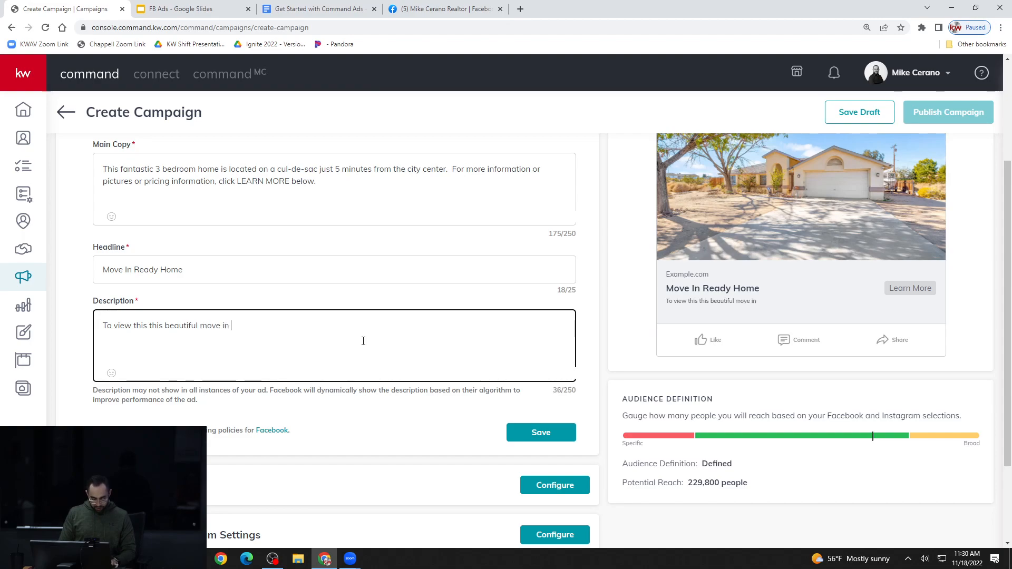
{"action": "type", "text": "ready home"}
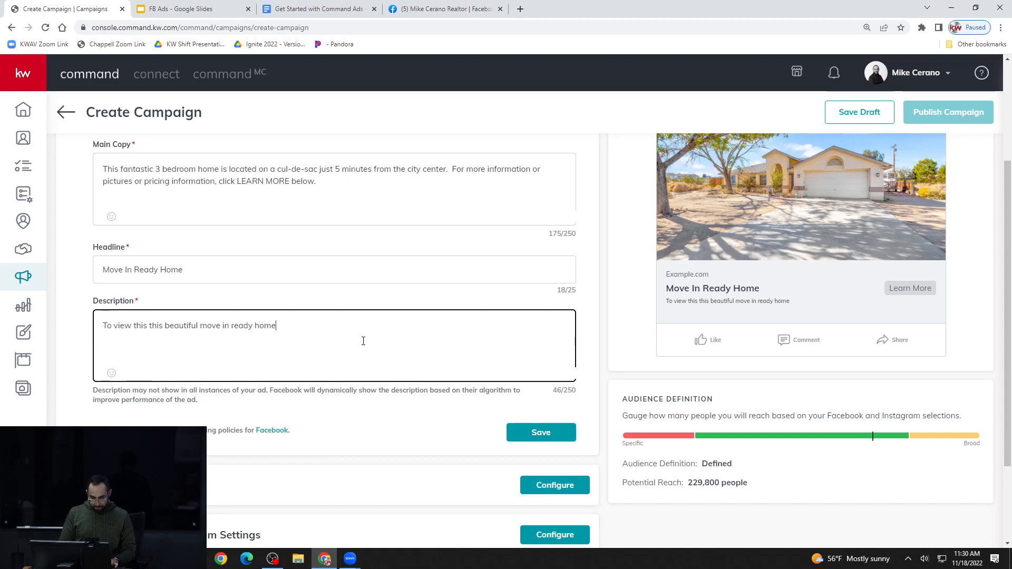
{"action": "type", "text": "t me at "}
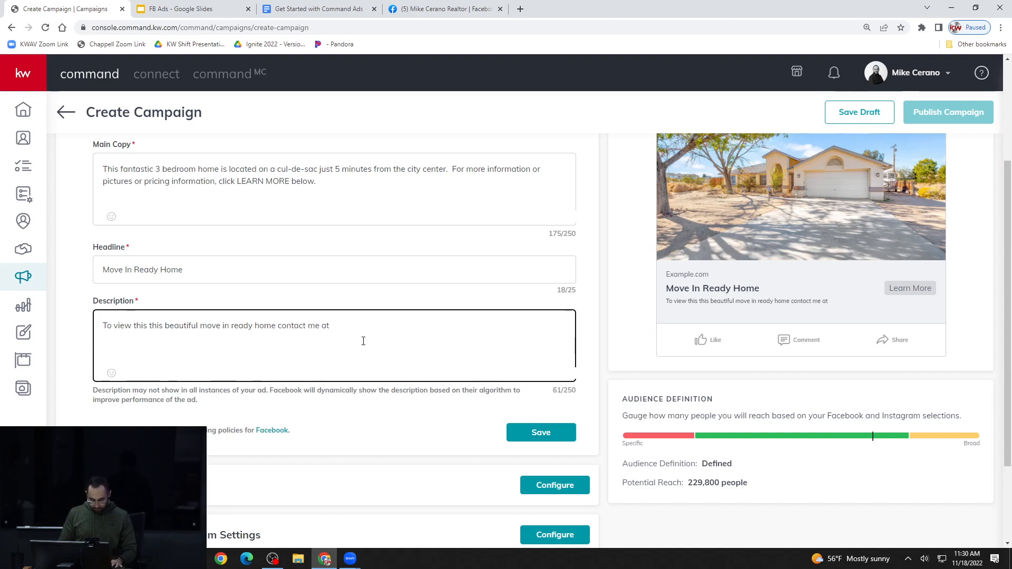
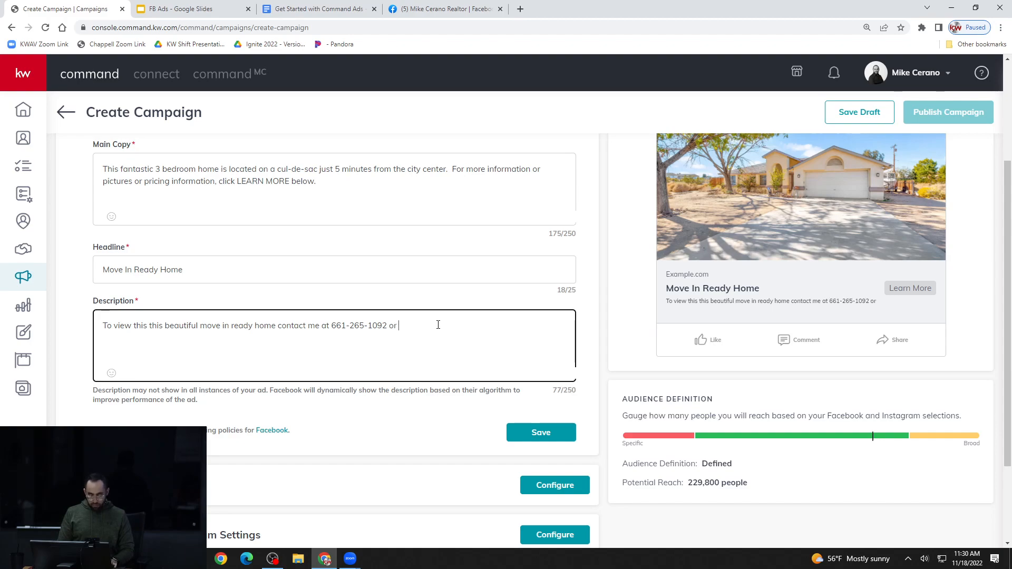
Complete the description with the agent's phone number, the words "or email", and the agent's e-mail address
{"action": "type", "text": "or emaill "}
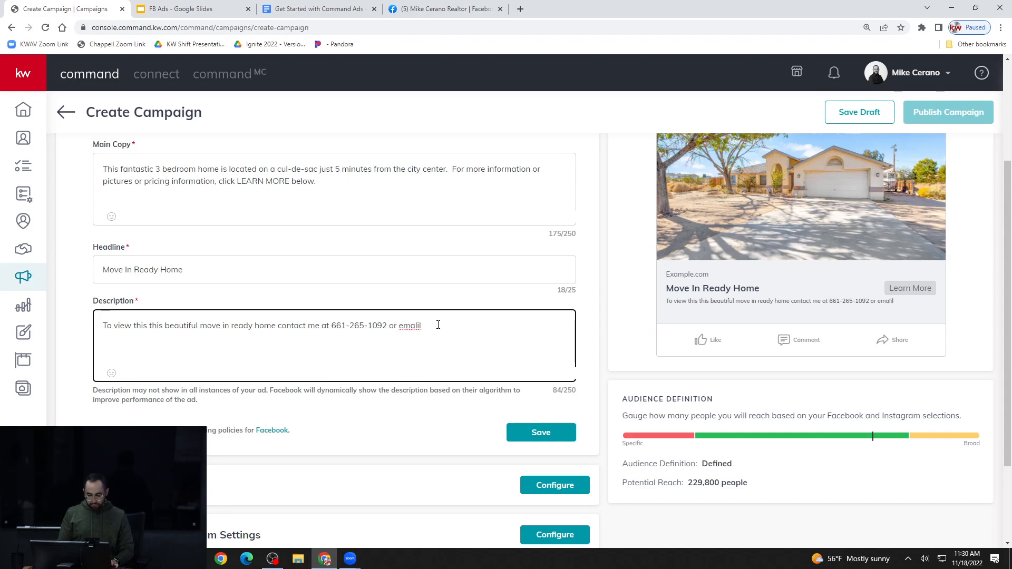
{"action": "key", "text": "BackSpace"}
{"action": "key", "text": "BackSpace"}
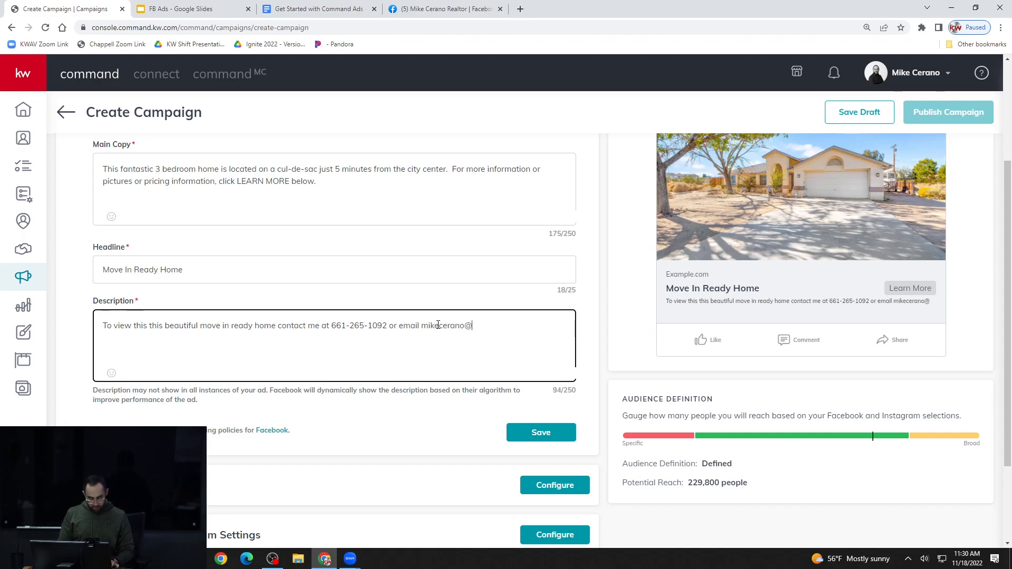
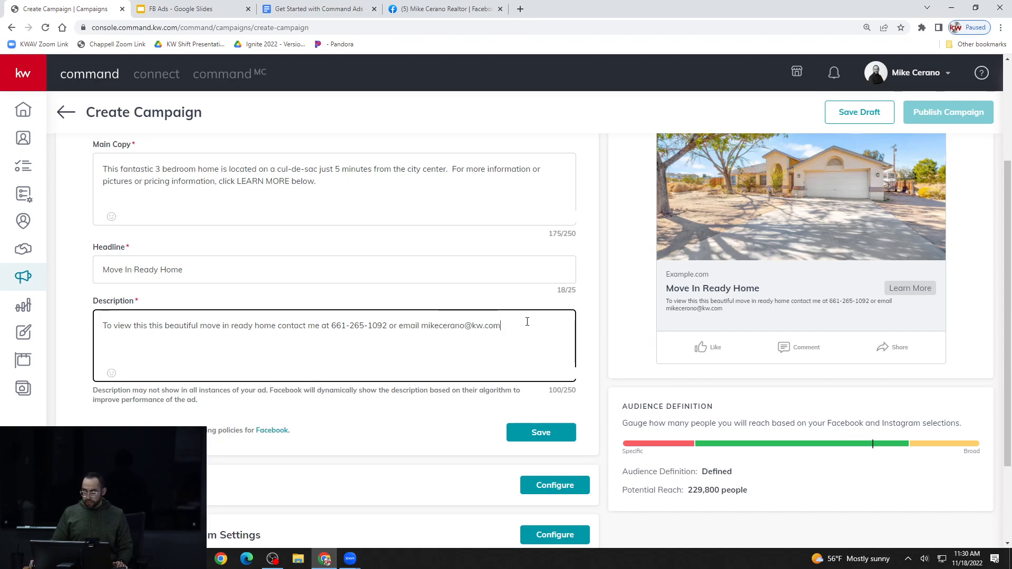
Review the ad copy in the preview and save the campaign's Text section
{"action": "scroll", "coordinate": [527, 321], "scroll_direction": "up", "scroll_amount": 2}
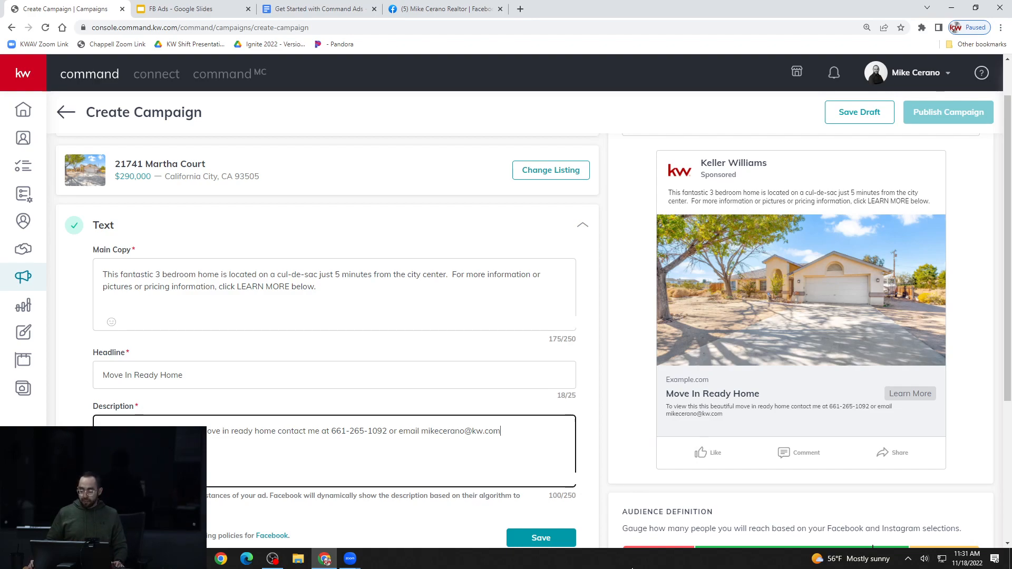
{"action": "scroll", "coordinate": [436, 372], "scroll_direction": "down", "scroll_amount": 2}
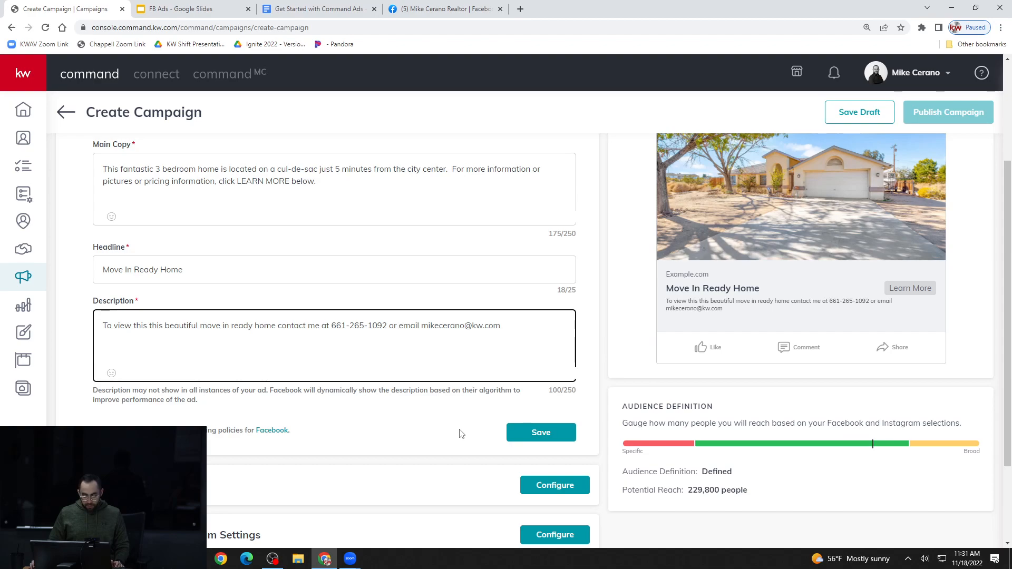
{"action": "left_click", "coordinate": [529, 433]}
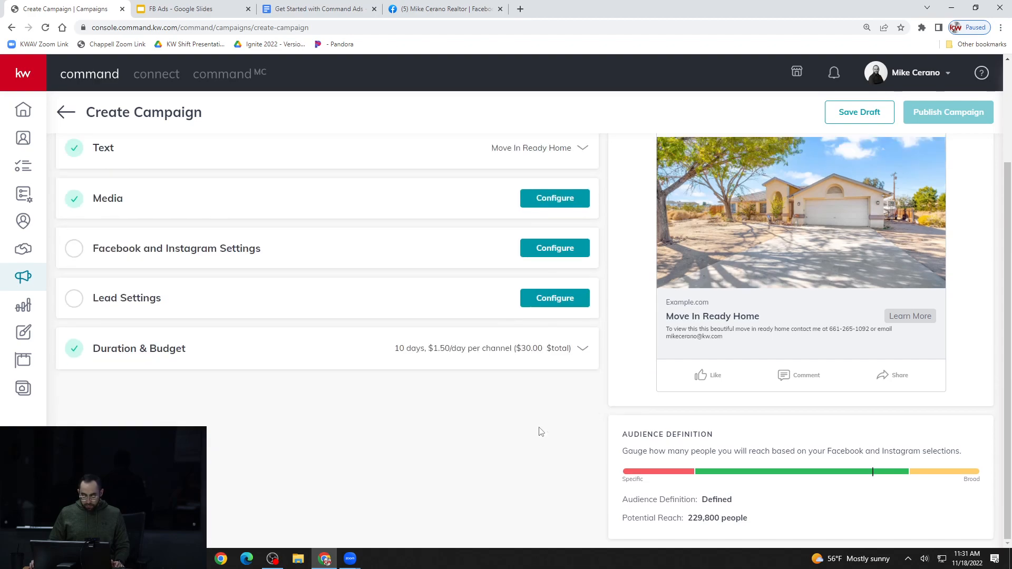
{"action": "scroll", "coordinate": [481, 407], "scroll_direction": "up", "scroll_amount": 3}
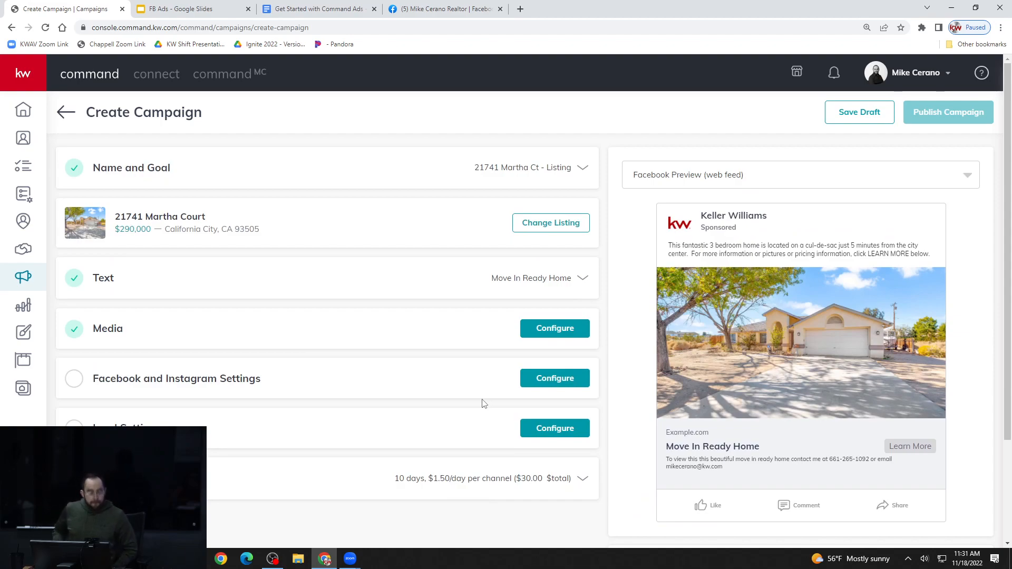
{"action": "key", "text": "XF86AudioRaiseVolume"}
{"action": "key", "text": "XF86AudioLowerVolume"}
{"action": "key", "text": "XF86AudioLowerVolume"}
{"action": "key", "text": "XF86AudioLowerVolume"}
{"action": "key", "text": "XF86AudioLowerVolume"}
{"action": "key", "text": "XF86AudioLowerVolume"}
{"action": "key", "text": "XF86AudioLowerVolume"}
{"action": "key", "text": "XF86AudioLowerVolume"}
{"action": "key", "text": "XF86AudioLowerVolume"}
{"action": "key", "text": "XF86AudioLowerVolume"}
{"action": "key", "text": "XF86AudioLowerVolume"}
{"action": "key", "text": "XF86AudioLowerVolume"}
{"action": "key", "text": "XF86AudioLowerVolume"}
{"action": "key", "text": "XF86AudioLowerVolume"}
{"action": "key", "text": "XF86AudioLowerVolume"}
{"action": "key", "text": "XF86AudioLowerVolume"}
{"action": "key", "text": "XF86AudioLowerVolume"}
{"action": "key", "text": "XF86AudioLowerVolume"}
{"action": "key", "text": "XF86AudioLowerVolume"}
{"action": "key", "text": "XF86AudioLowerVolume"}
{"action": "key", "text": "XF86AudioLowerVolume"}
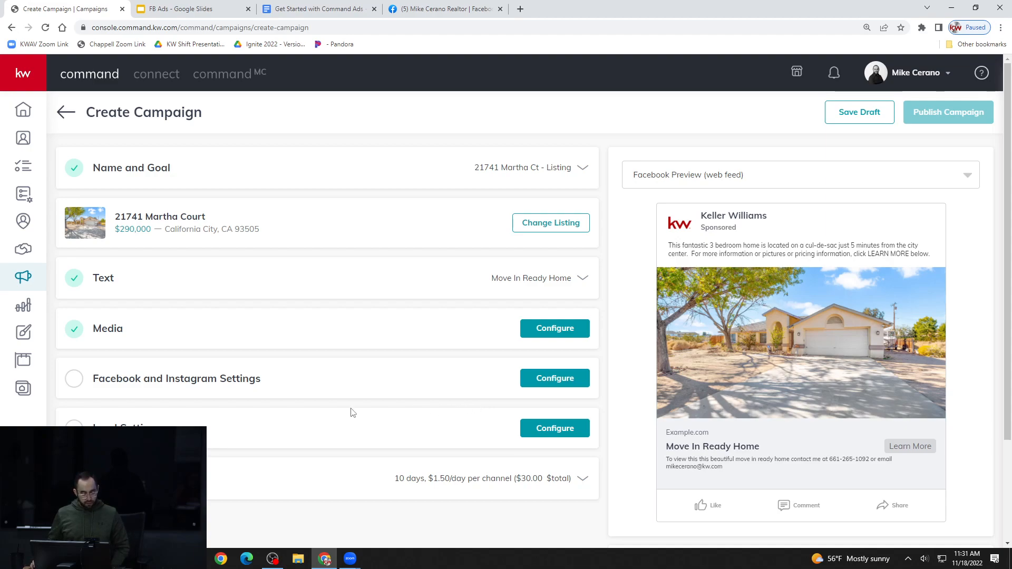
{"action": "key", "text": "XF86AudioLowerVolume"}
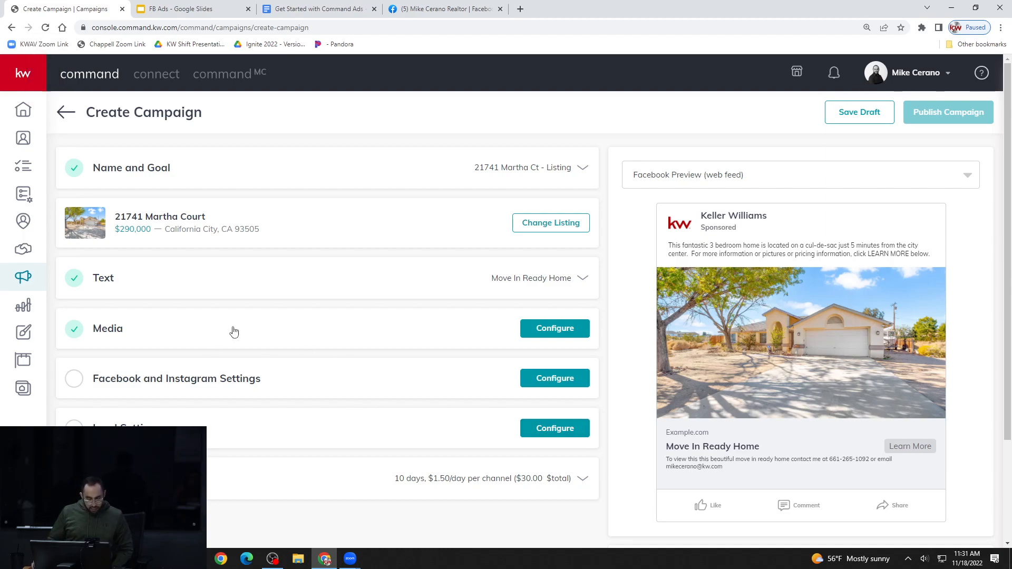
Reopen the Text section to check the description, save it again, and inspect the description's wording in the ad preview
{"action": "left_click", "coordinate": [527, 277]}
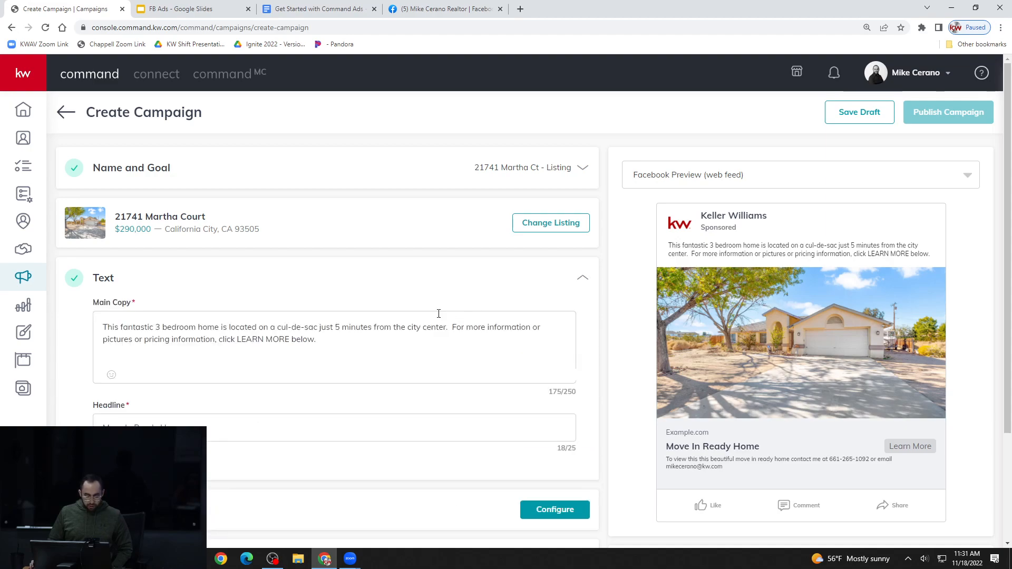
{"action": "scroll", "coordinate": [349, 367], "scroll_direction": "down", "scroll_amount": 2}
{"action": "left_click", "coordinate": [517, 332]}
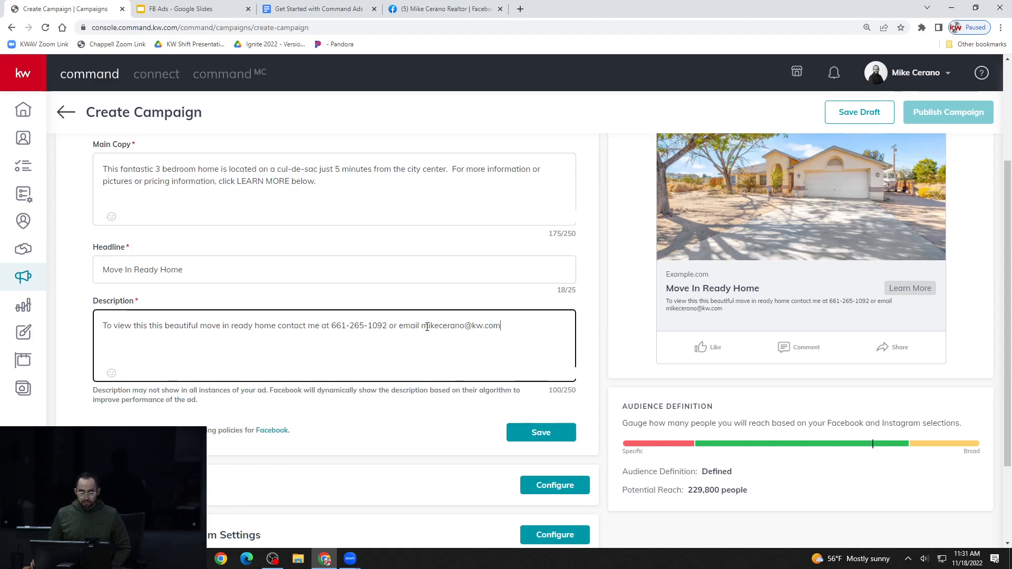
{"action": "left_click", "coordinate": [542, 437]}
{"action": "scroll", "coordinate": [413, 354], "scroll_direction": "up", "scroll_amount": 1}
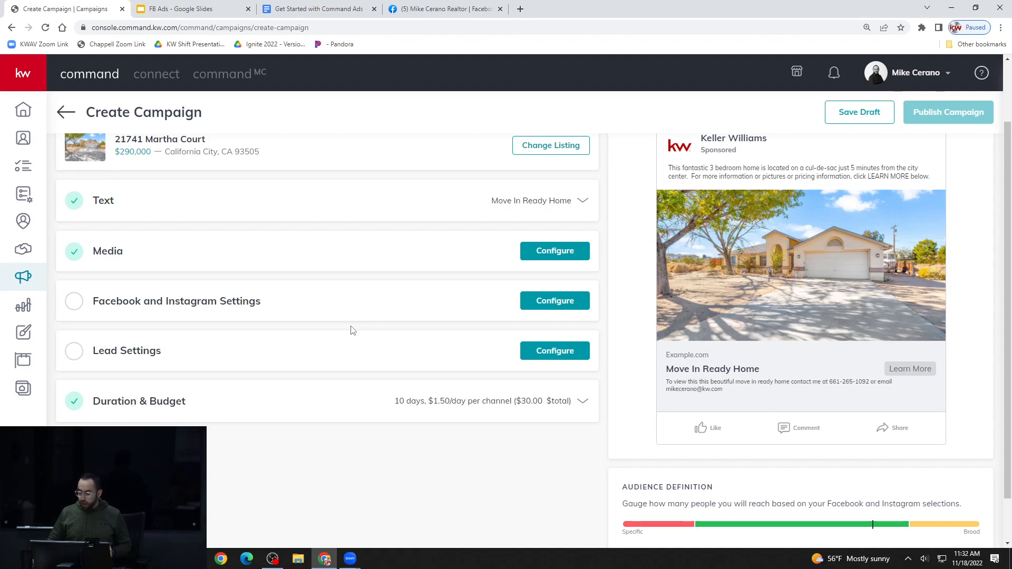
{"action": "scroll", "coordinate": [740, 330], "scroll_direction": "up", "scroll_amount": 1}
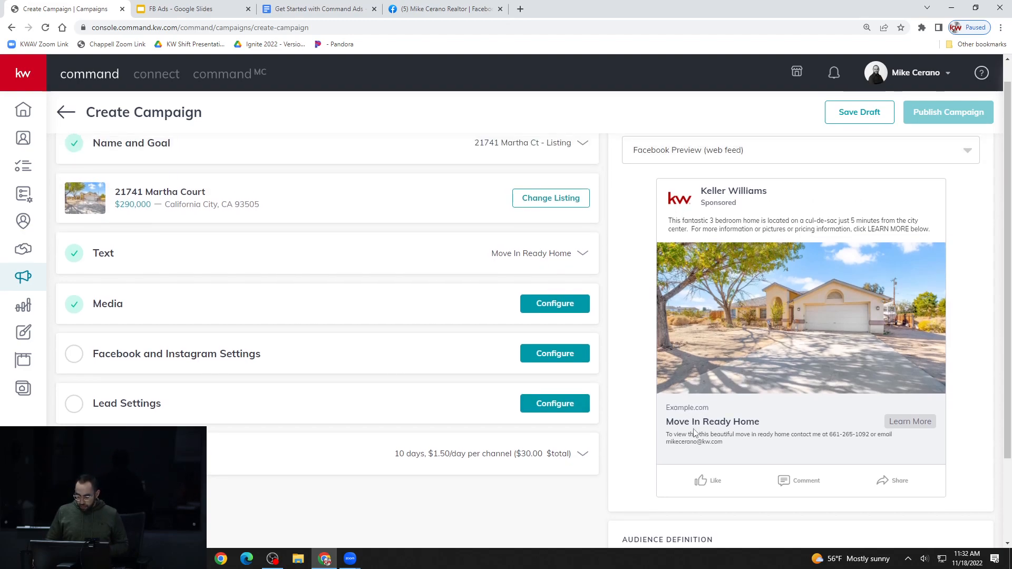
{"action": "left_click_drag", "start_coordinate": [669, 434], "coordinate": [891, 437]}
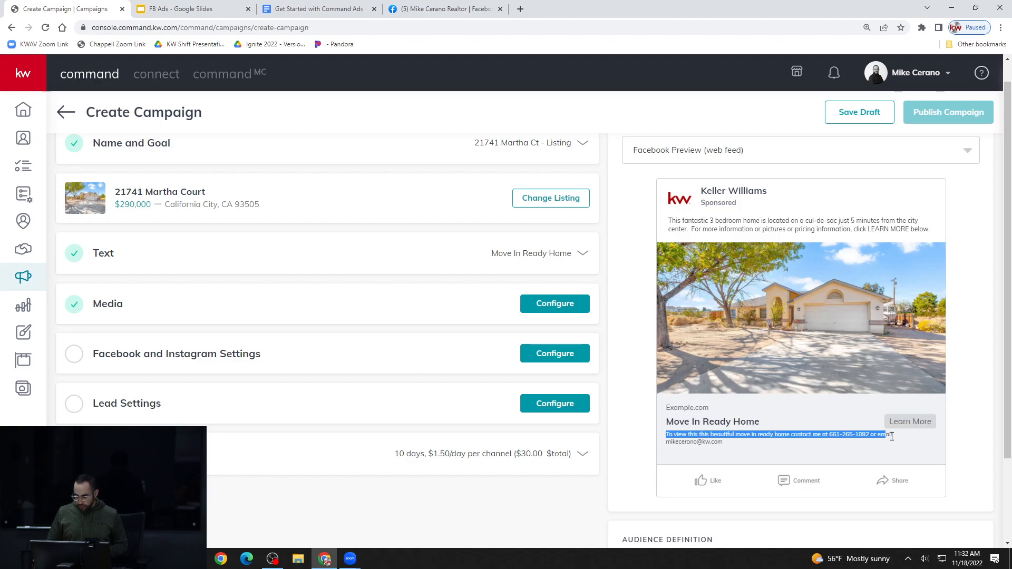
{"action": "left_click", "coordinate": [826, 453]}
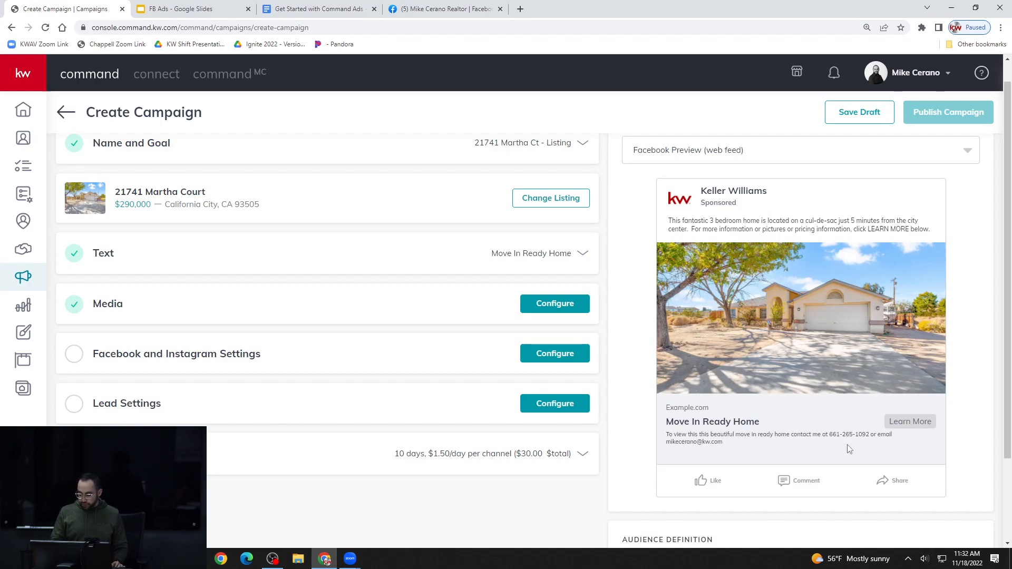
Remove the duplicated word "this" from the ad's description and save the Text section
{"action": "left_click", "coordinate": [564, 255]}
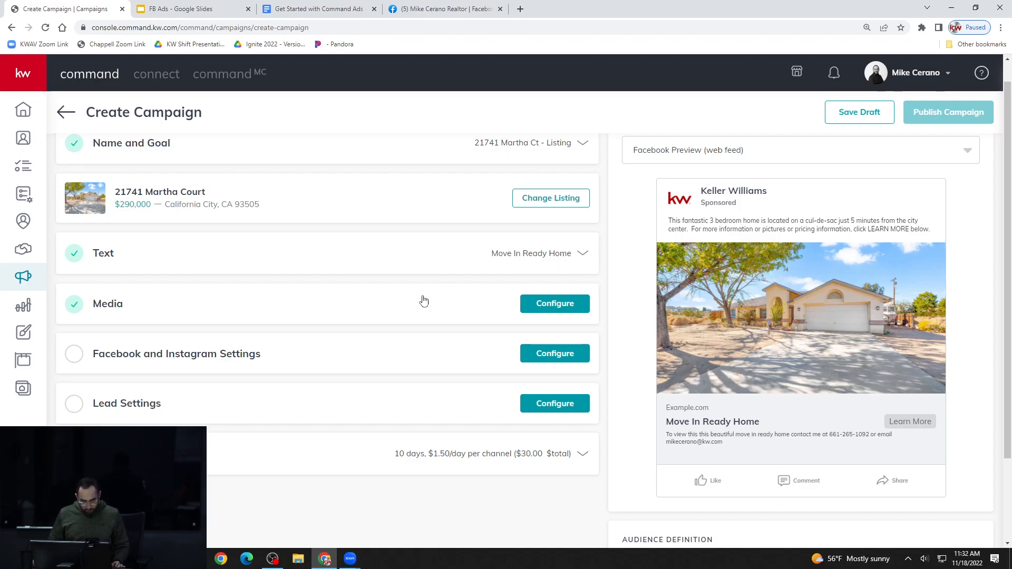
{"action": "left_click", "coordinate": [161, 459]}
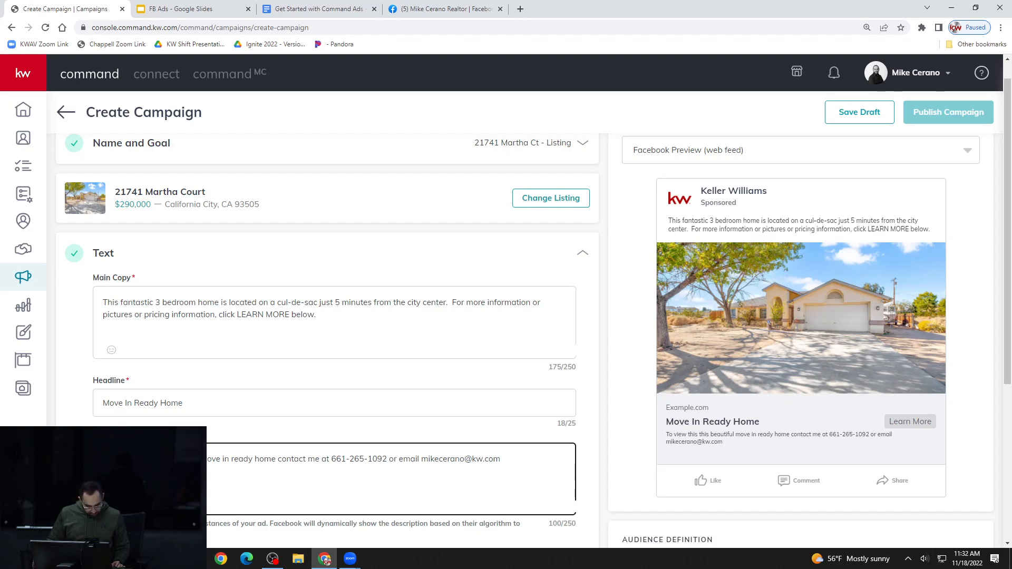
{"action": "key", "text": "BackSpace"}
{"action": "key", "text": "BackSpace"}
{"action": "key", "text": "BackSpace"}
{"action": "key", "text": "BackSpace"}
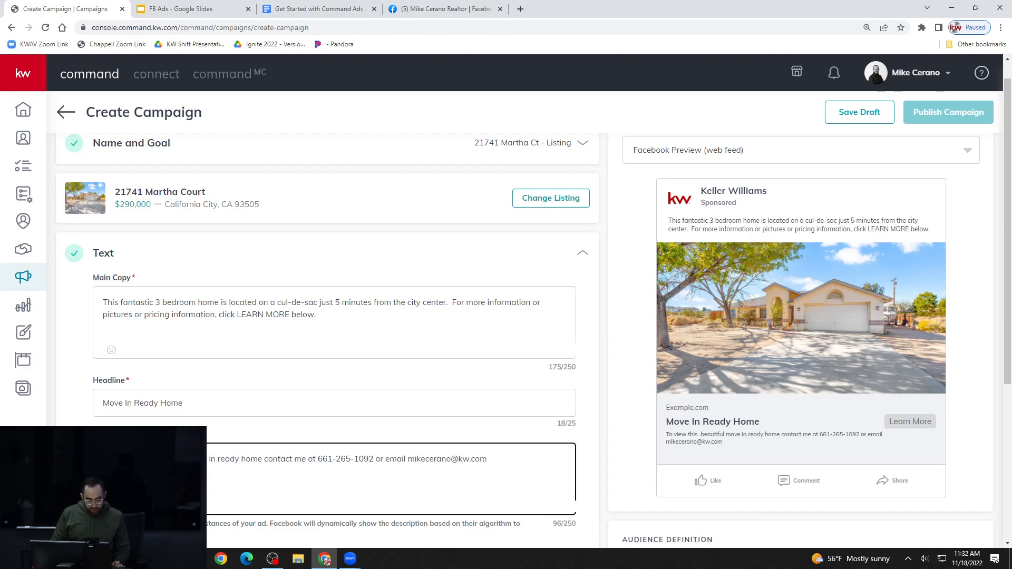
{"action": "key", "text": "BackSpace"}
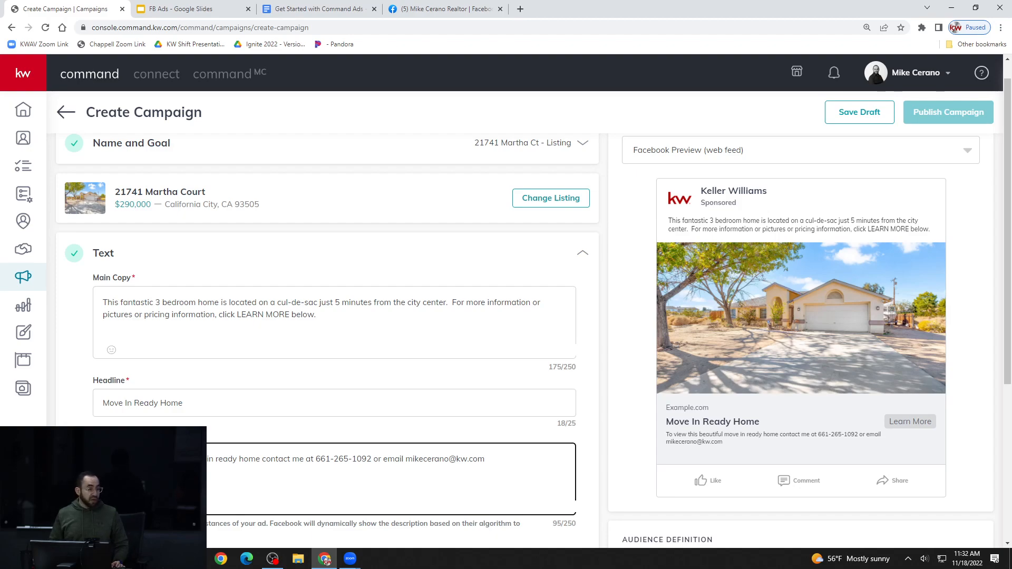
{"action": "left_click", "coordinate": [608, 428]}
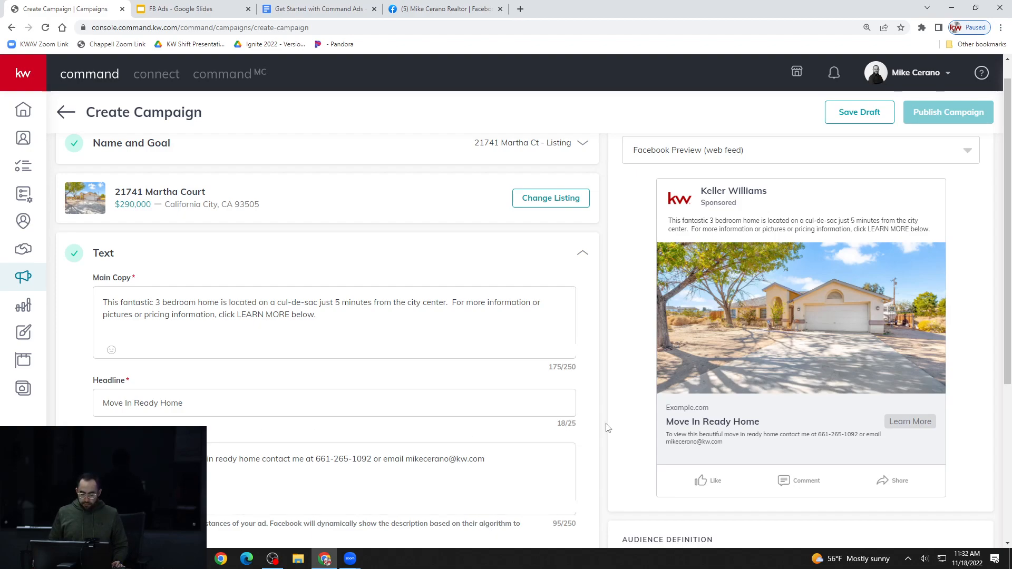
{"action": "scroll", "coordinate": [607, 428], "scroll_direction": "down", "scroll_amount": 1}
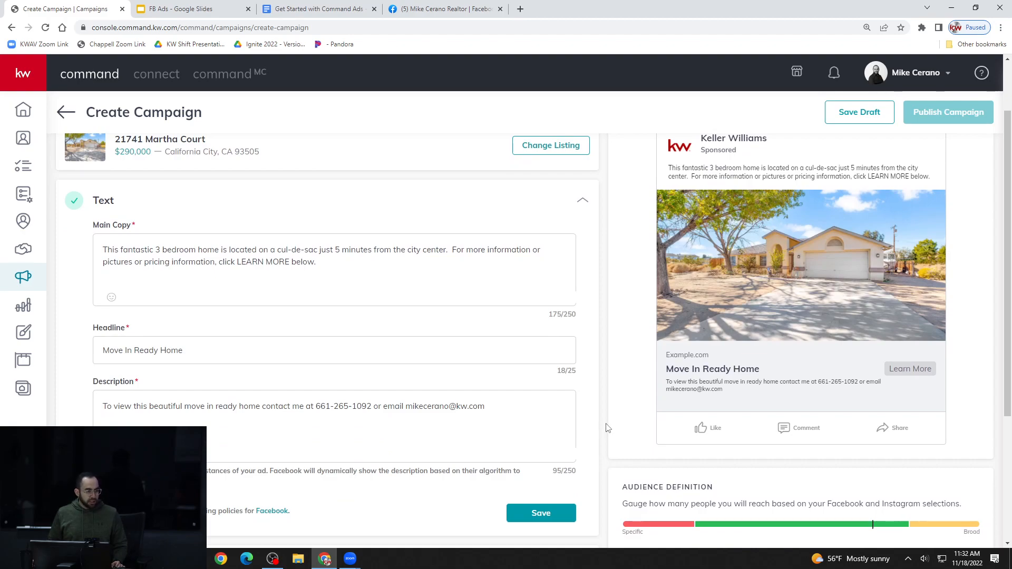
{"action": "left_click", "coordinate": [562, 514]}
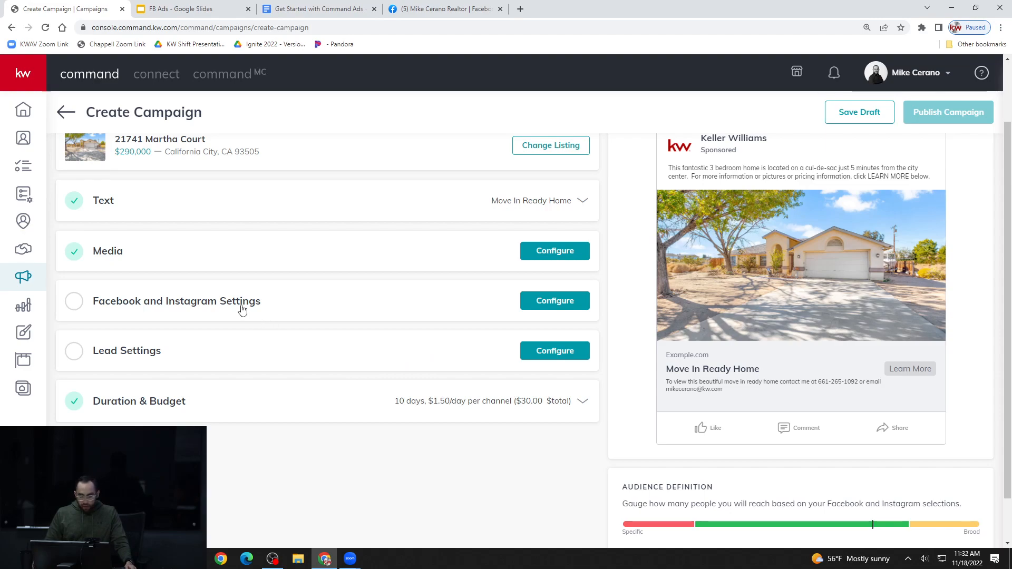
Open the Facebook and Instagram Settings and choose the agent's Realtor business page as the ad's page
{"action": "left_click", "coordinate": [214, 305]}
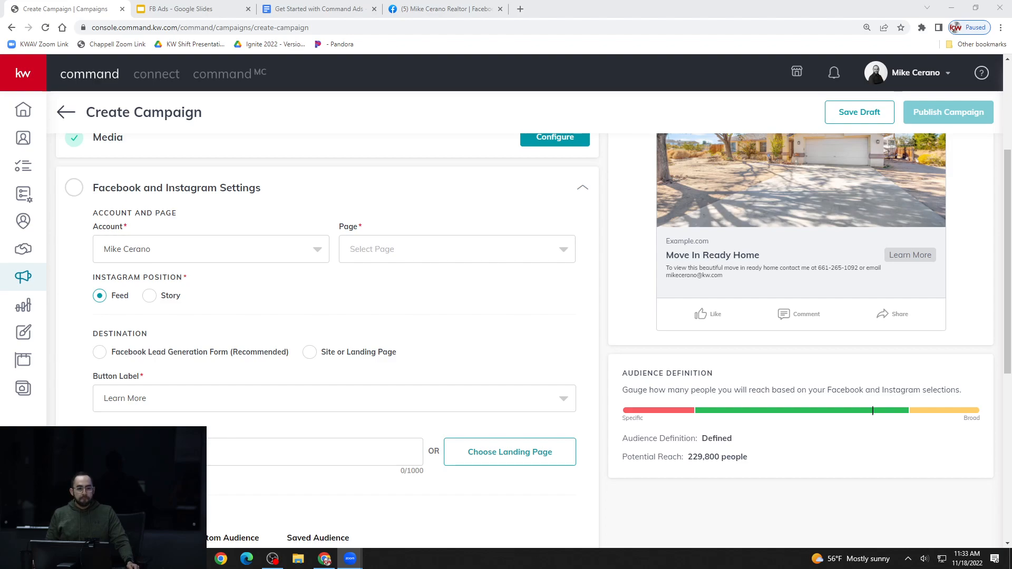
{"action": "left_click", "coordinate": [613, 262]}
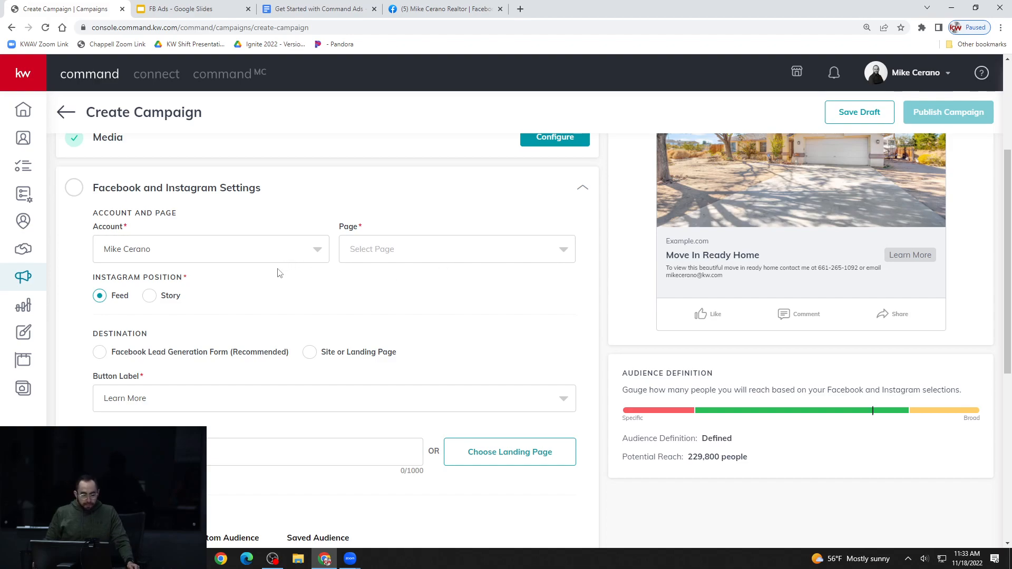
{"action": "left_click", "coordinate": [313, 256]}
{"action": "left_click", "coordinate": [313, 257]}
{"action": "left_click", "coordinate": [429, 253]}
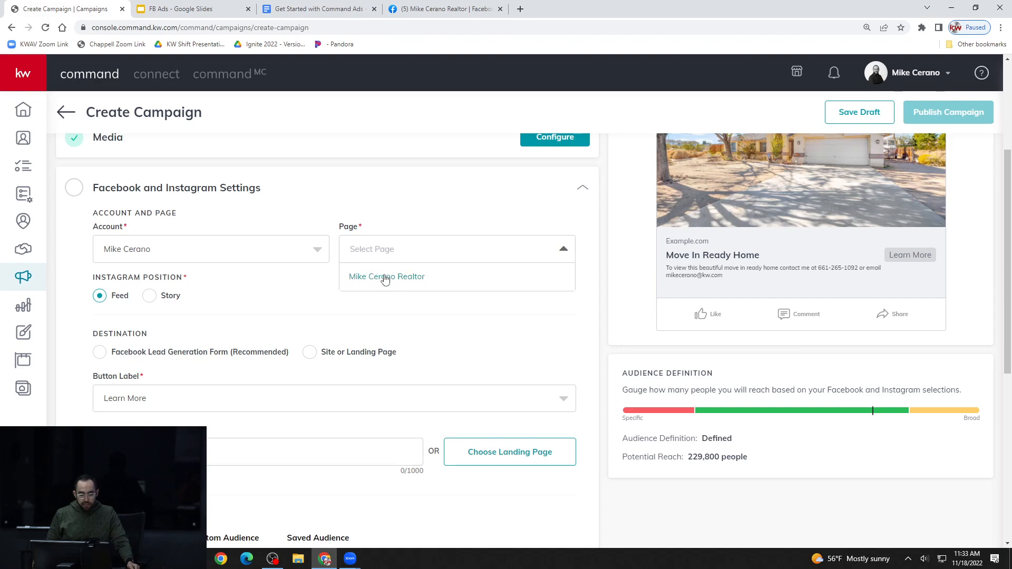
{"action": "left_click", "coordinate": [410, 279]}
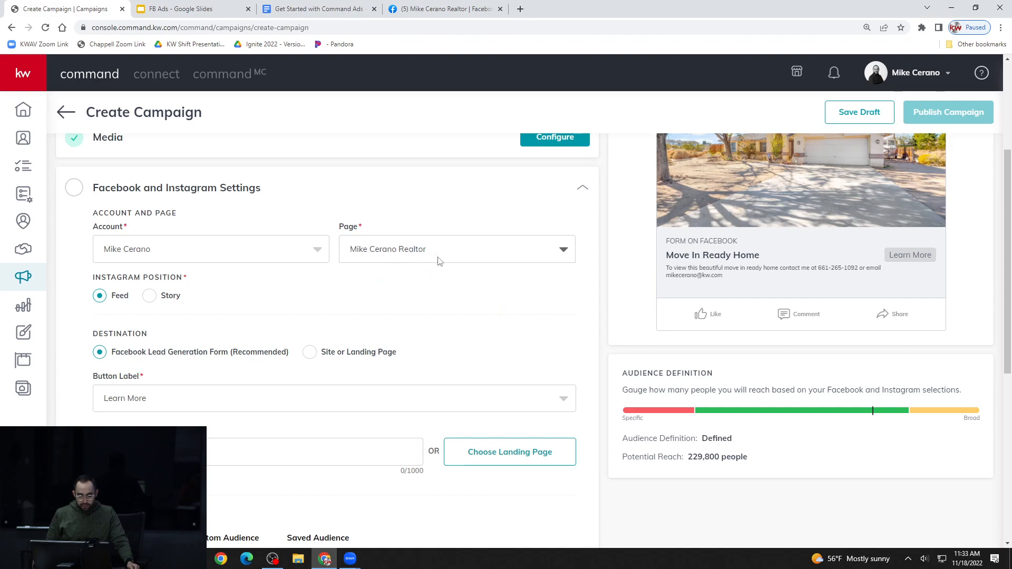
Check the available page options and examine the page name and profile picture in the Facebook ad preview
{"action": "scroll", "coordinate": [437, 306], "scroll_direction": "up", "scroll_amount": 2}
{"action": "left_click", "coordinate": [394, 360]}
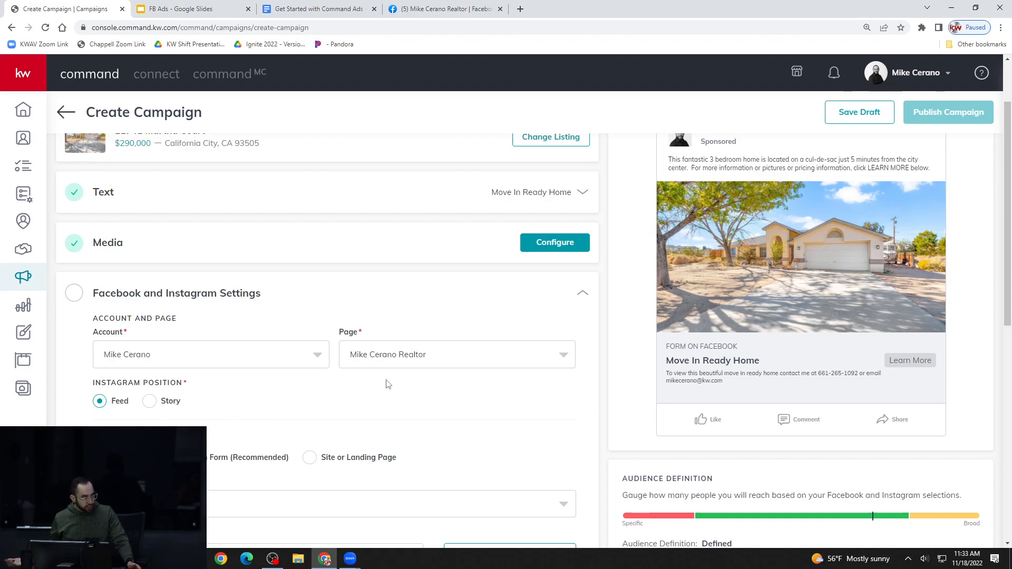
{"action": "left_click", "coordinate": [427, 359]}
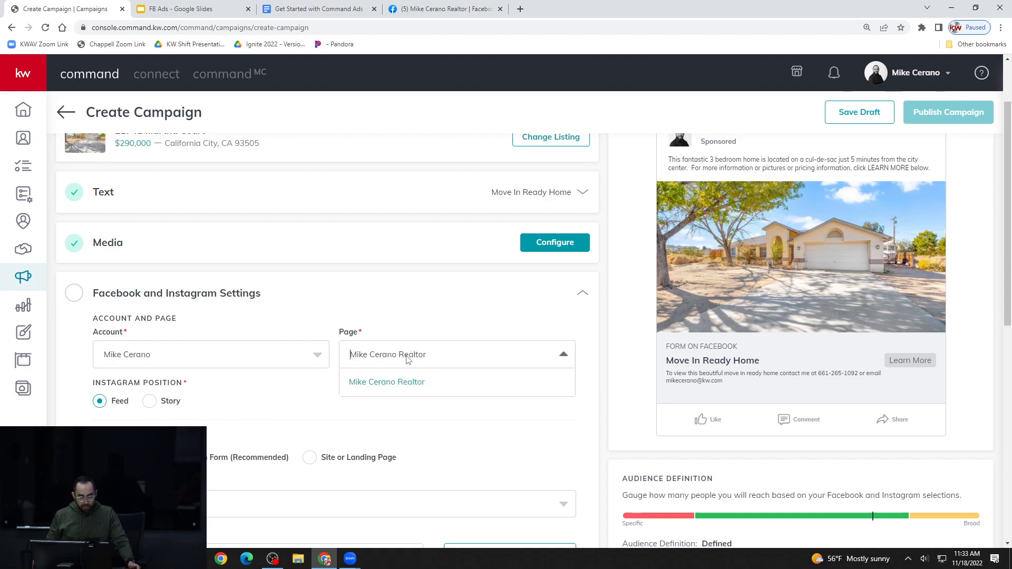
{"action": "left_click", "coordinate": [401, 403]}
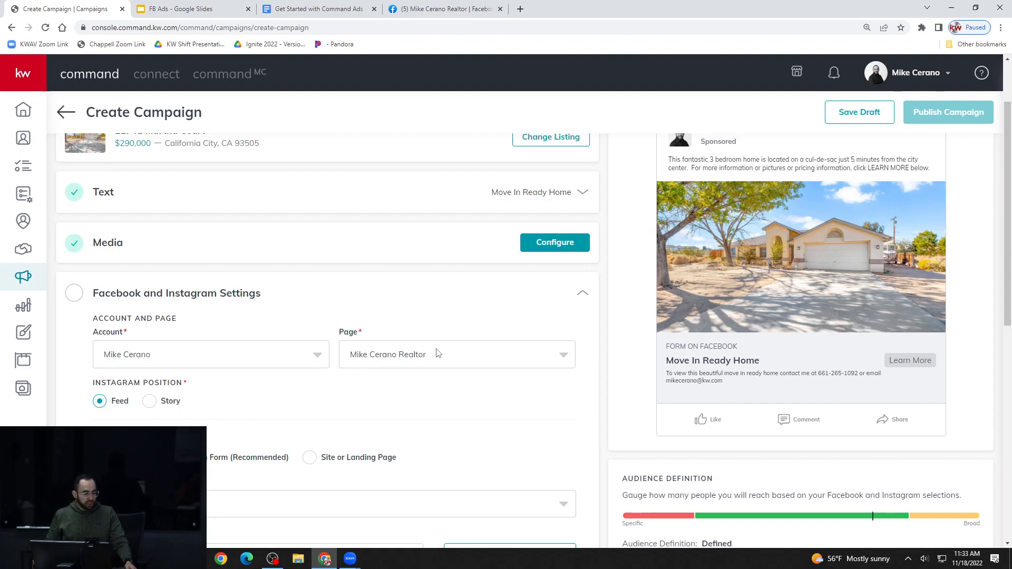
{"action": "scroll", "coordinate": [435, 359], "scroll_direction": "up", "scroll_amount": 1}
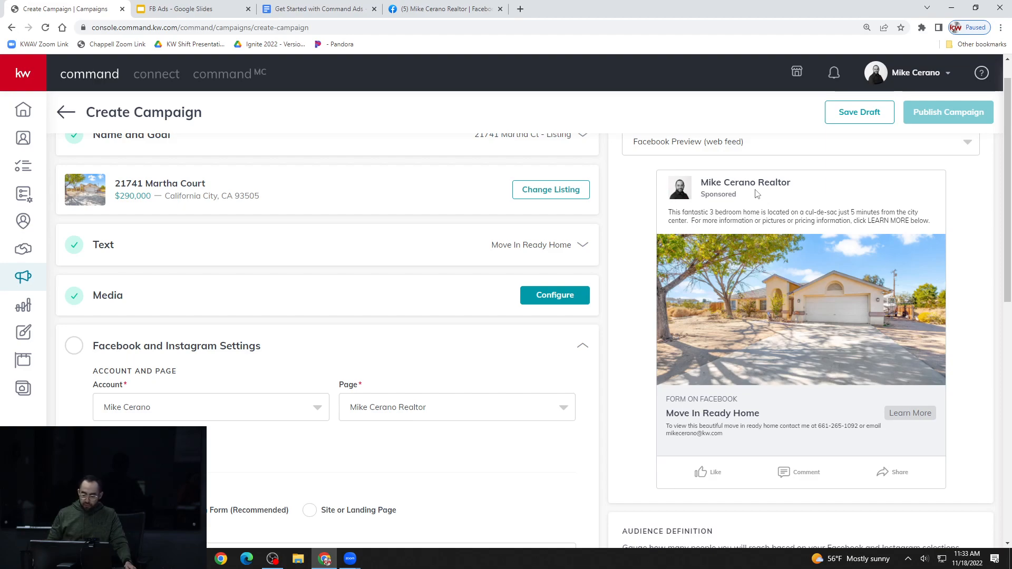
{"action": "left_click_drag", "start_coordinate": [699, 182], "coordinate": [789, 181]}
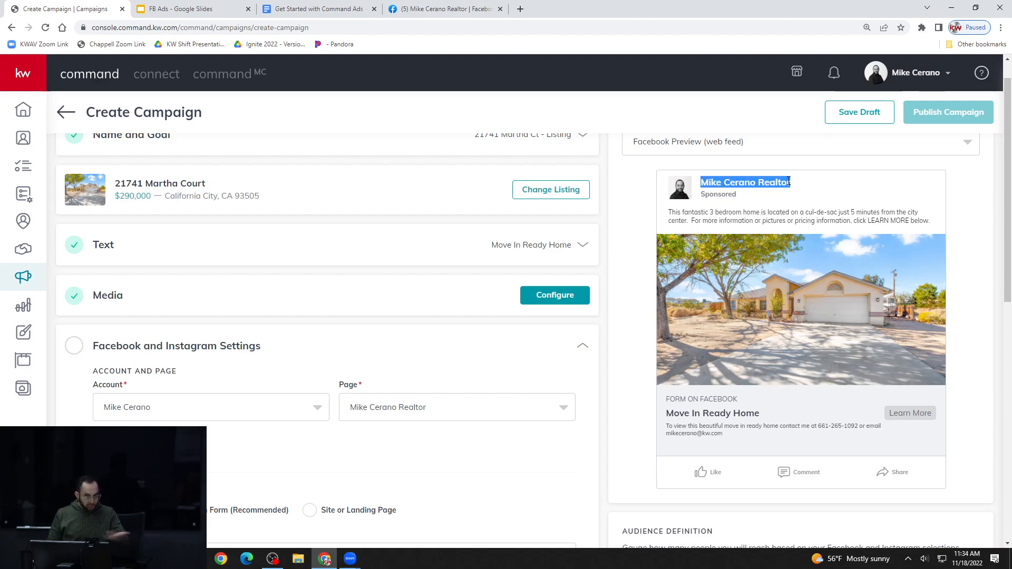
{"action": "left_click", "coordinate": [681, 191]}
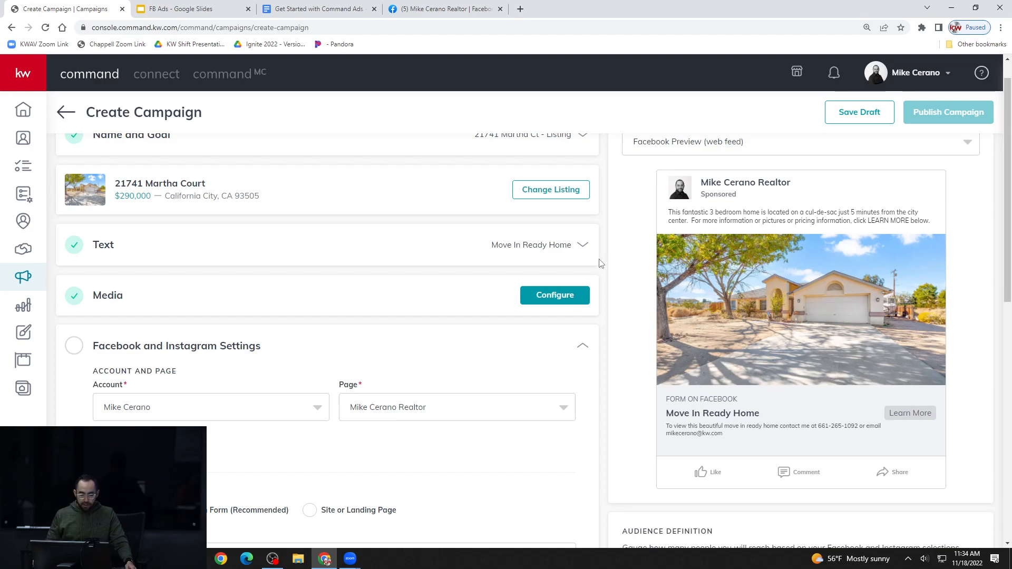
Switch the Instagram position to Story and back to Feed
{"action": "scroll", "coordinate": [691, 225], "scroll_direction": "down", "scroll_amount": 2}
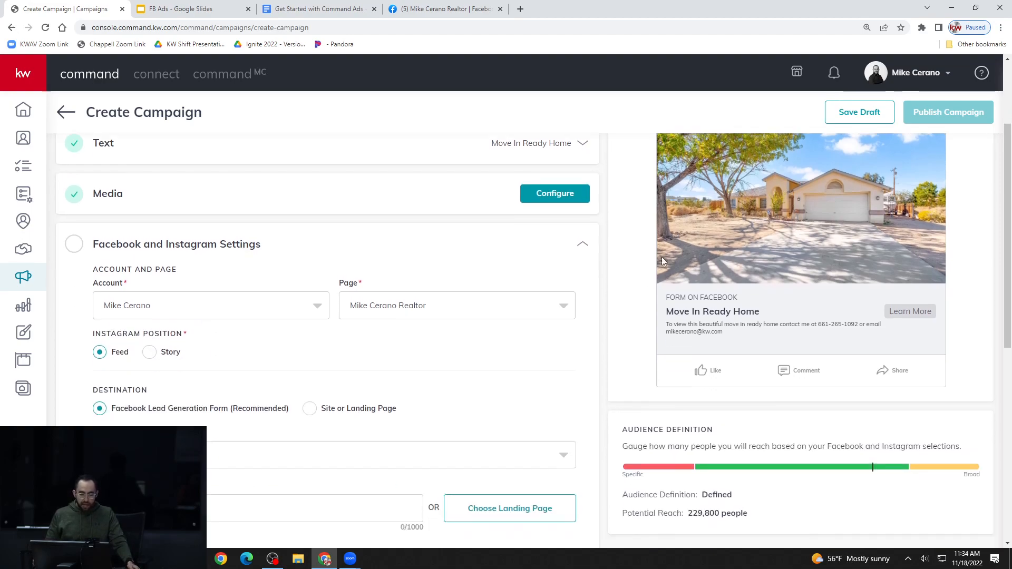
{"action": "scroll", "coordinate": [598, 282], "scroll_direction": "down", "scroll_amount": 1}
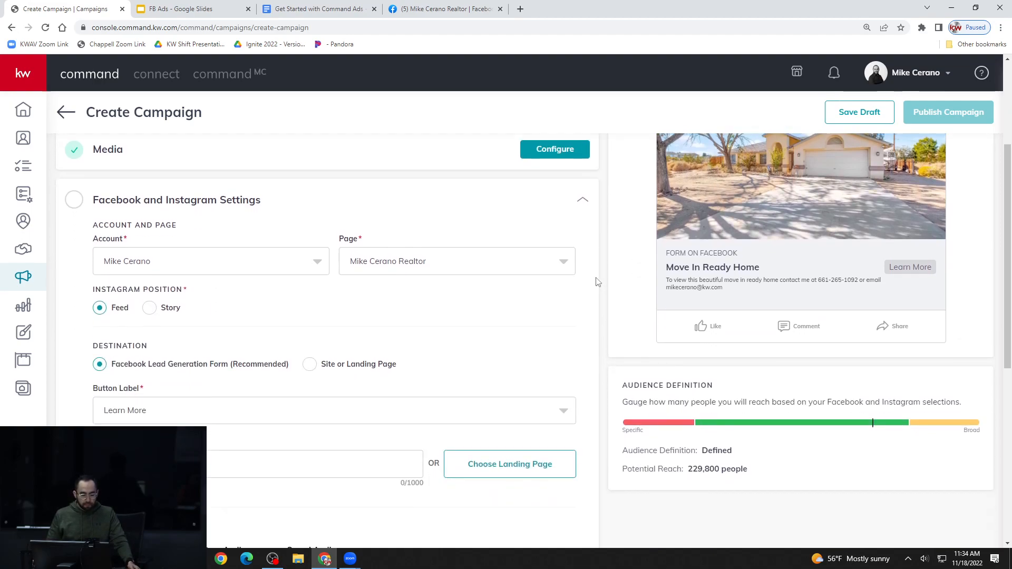
{"action": "scroll", "coordinate": [396, 309], "scroll_direction": "down", "scroll_amount": 1}
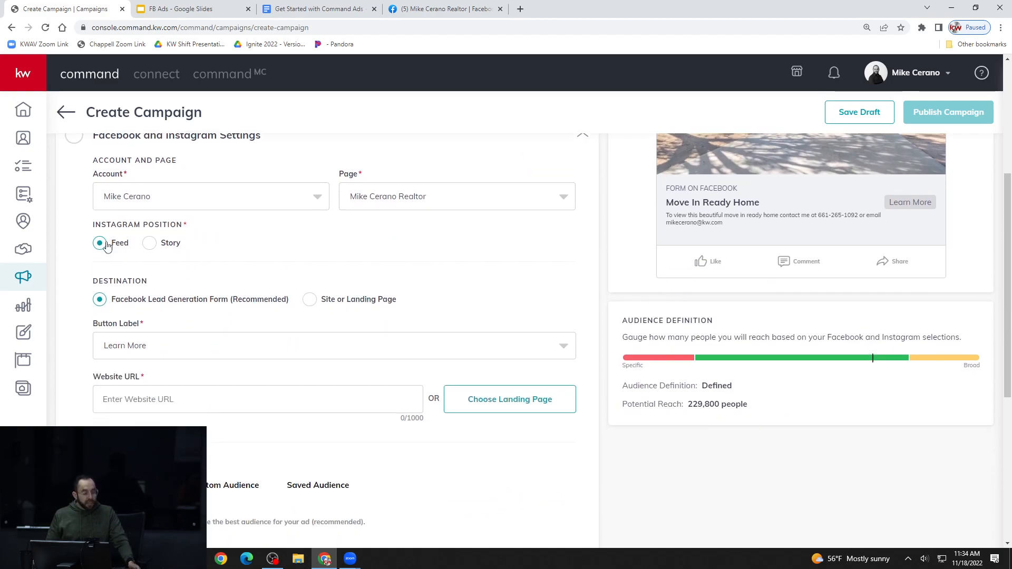
{"action": "left_click", "coordinate": [151, 244]}
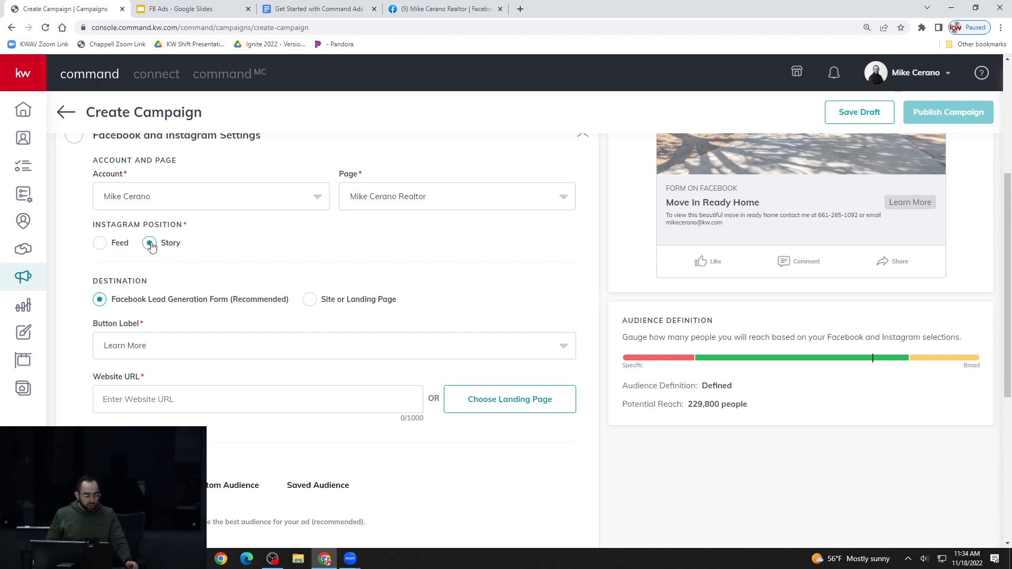
{"action": "left_click", "coordinate": [101, 245]}
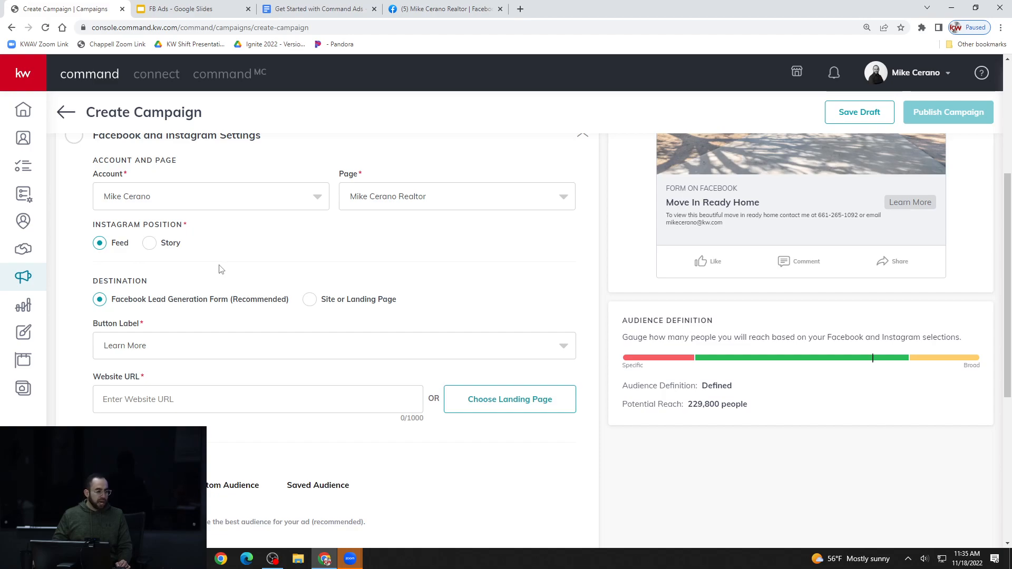
{"action": "scroll", "coordinate": [216, 269], "scroll_direction": "down", "scroll_amount": 1}
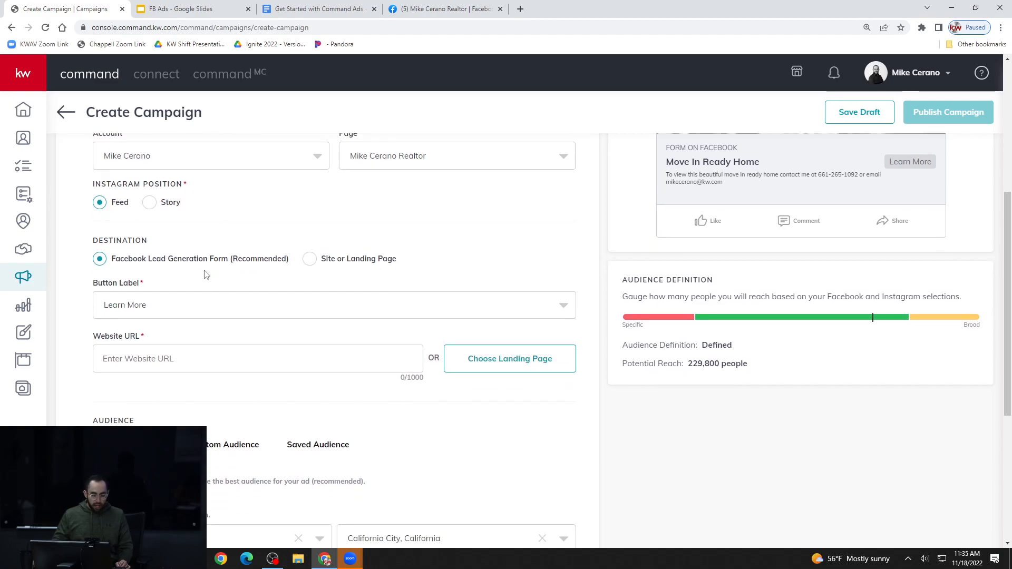
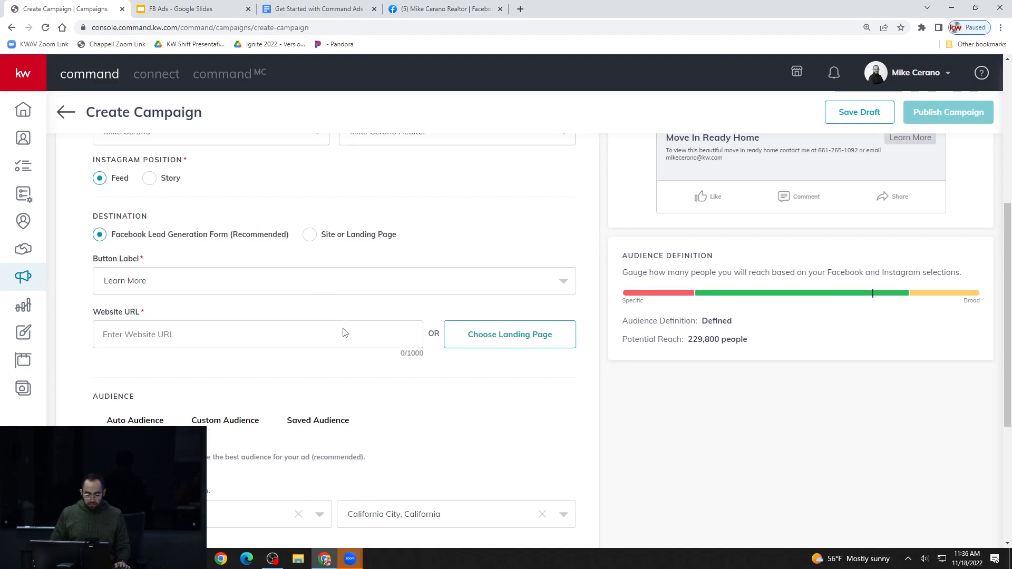
Check the button label options available for the Facebook lead generation form and keep Learn More selected
{"action": "scroll", "coordinate": [343, 332], "scroll_direction": "down", "scroll_amount": 1}
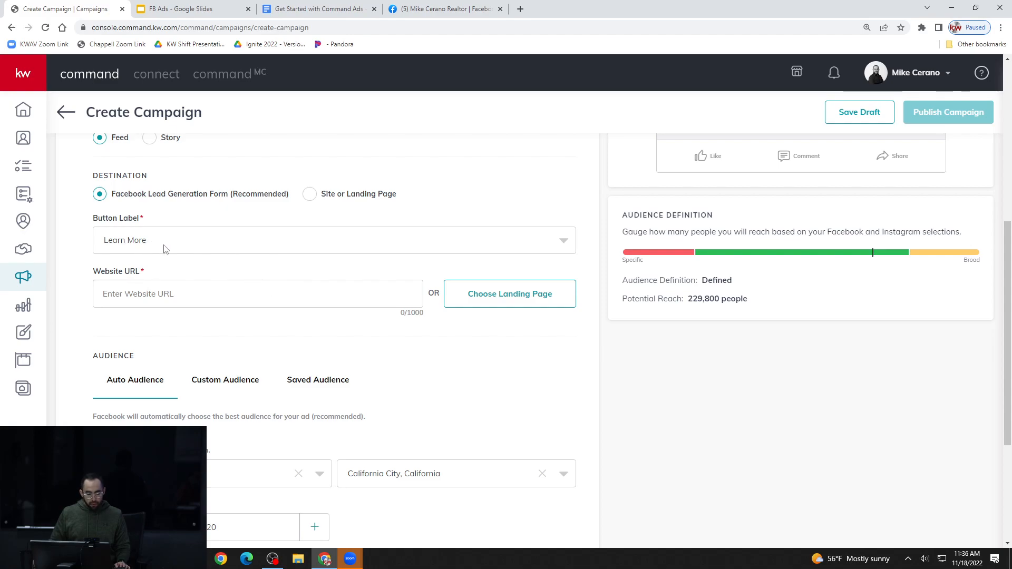
{"action": "scroll", "coordinate": [218, 267], "scroll_direction": "up", "scroll_amount": 1}
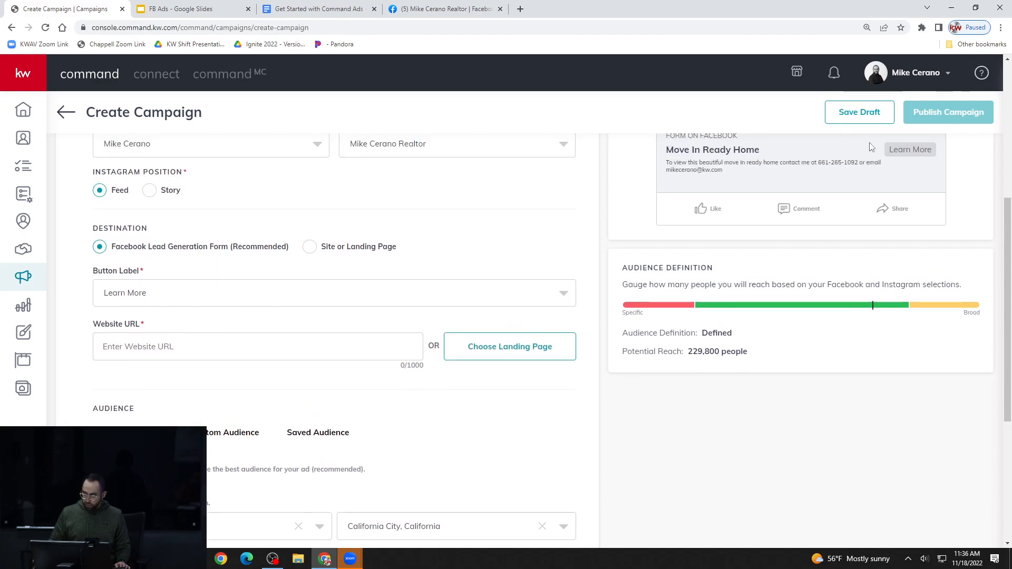
{"action": "left_click", "coordinate": [216, 303]}
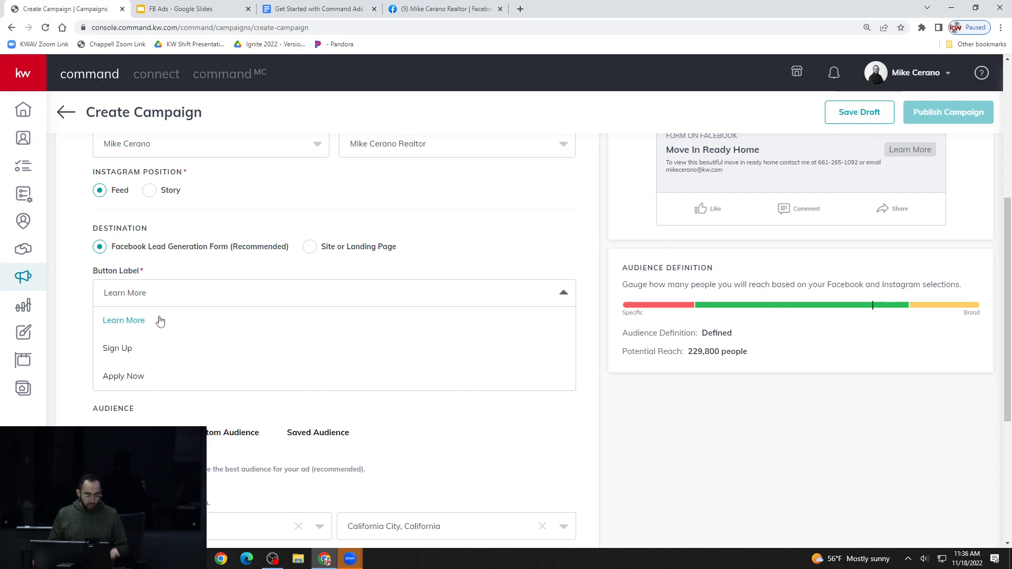
{"action": "left_click", "coordinate": [203, 290]}
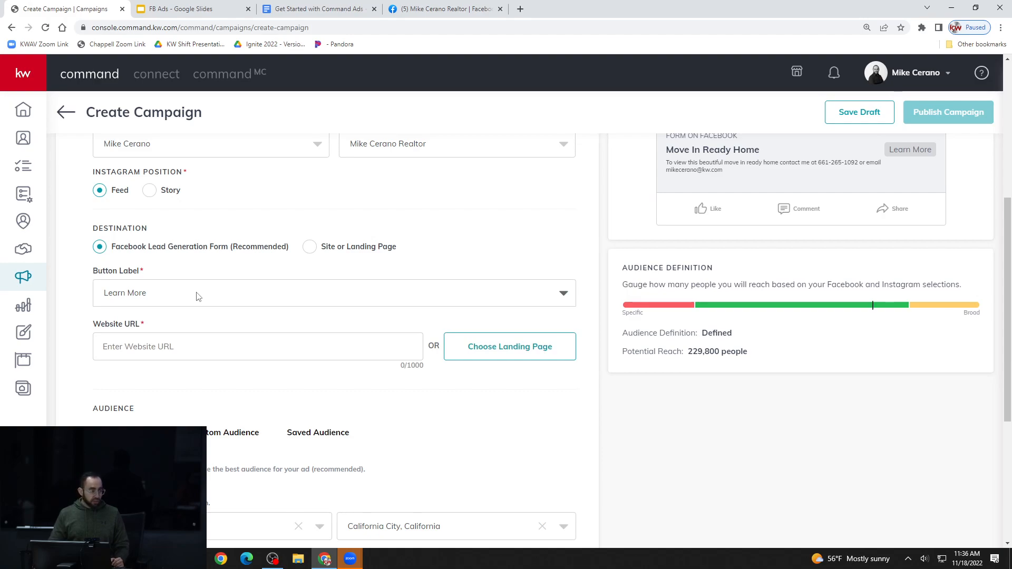
{"action": "left_click", "coordinate": [196, 296]}
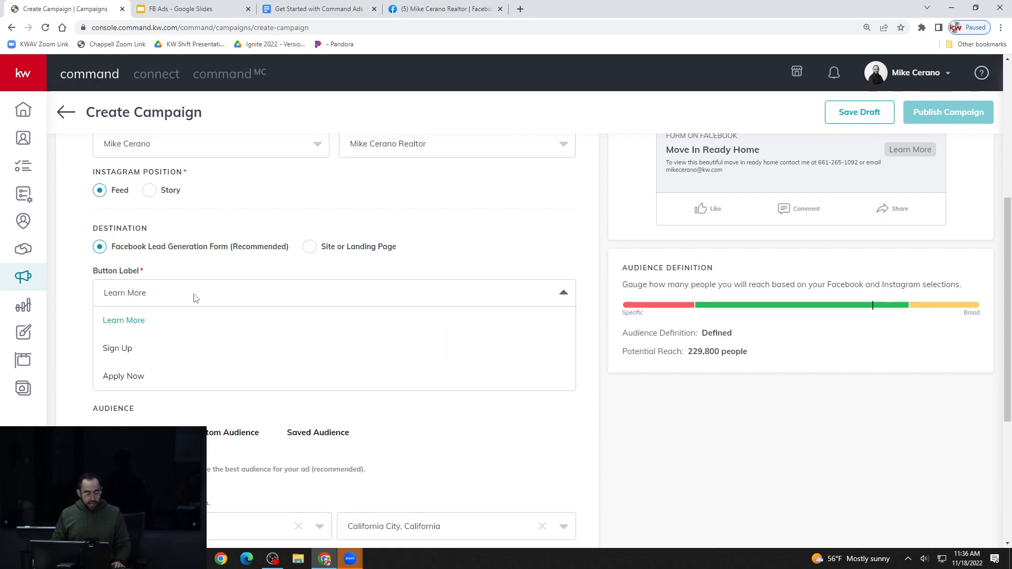
{"action": "left_click", "coordinate": [195, 296]}
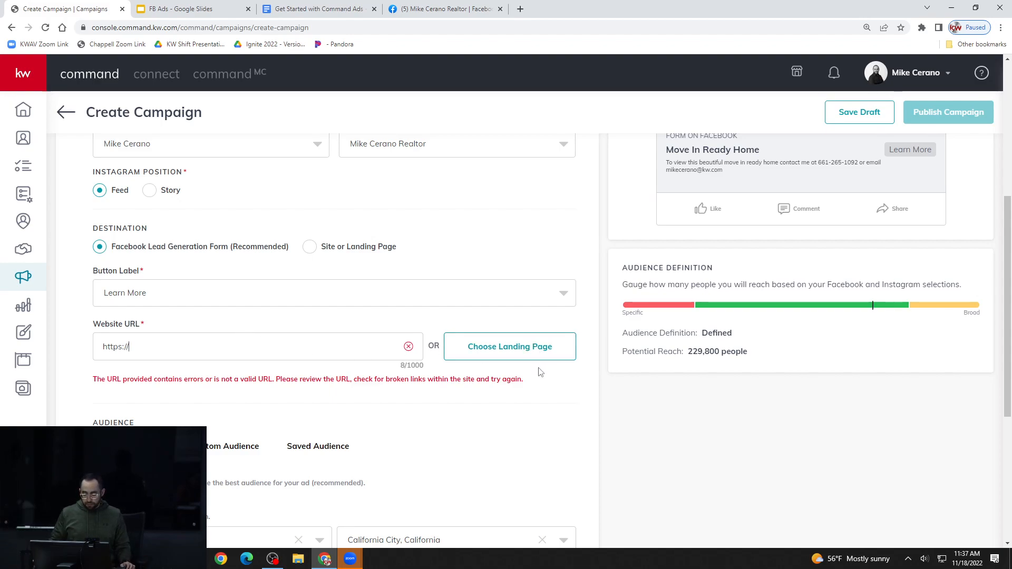
Set the ad's website URL by choosing the last property landing page in the list of landing pages
{"action": "left_click", "coordinate": [532, 352]}
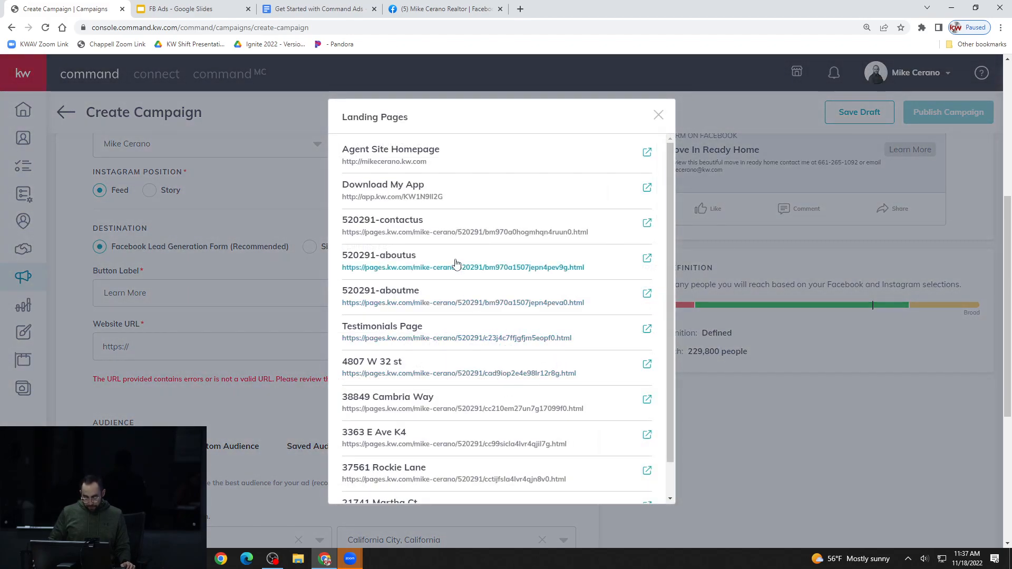
{"action": "scroll", "coordinate": [452, 263], "scroll_direction": "down", "scroll_amount": 1}
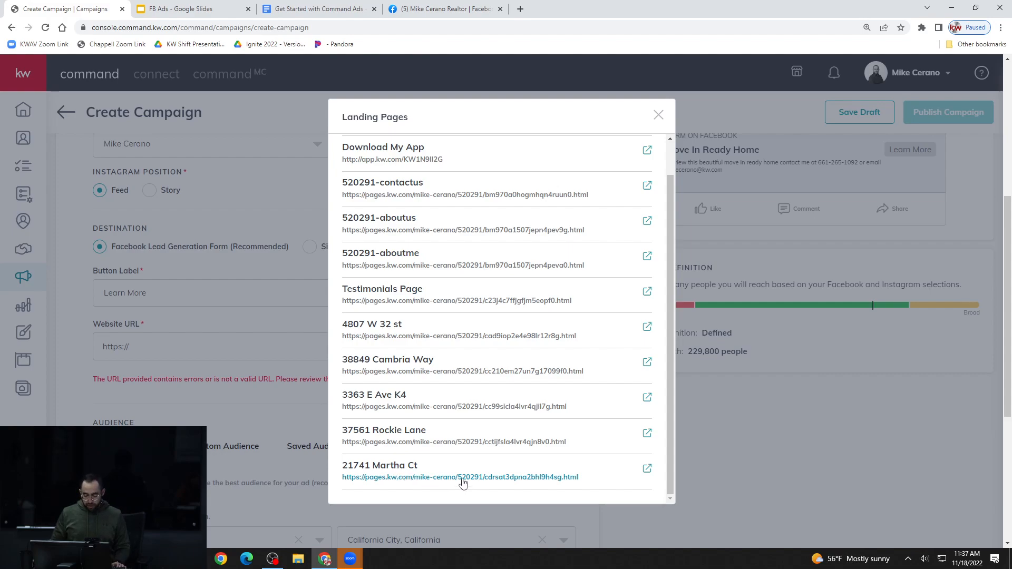
{"action": "left_click", "coordinate": [398, 477]}
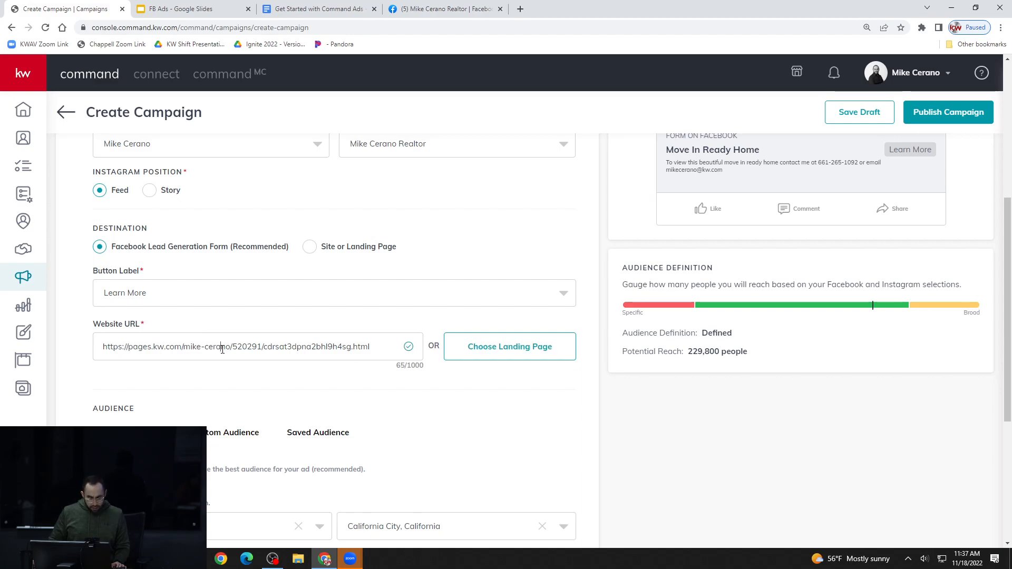
Open the landing page address entered as the ad's website URL in a new browser tab
{"action": "triple_click", "coordinate": [223, 349]}
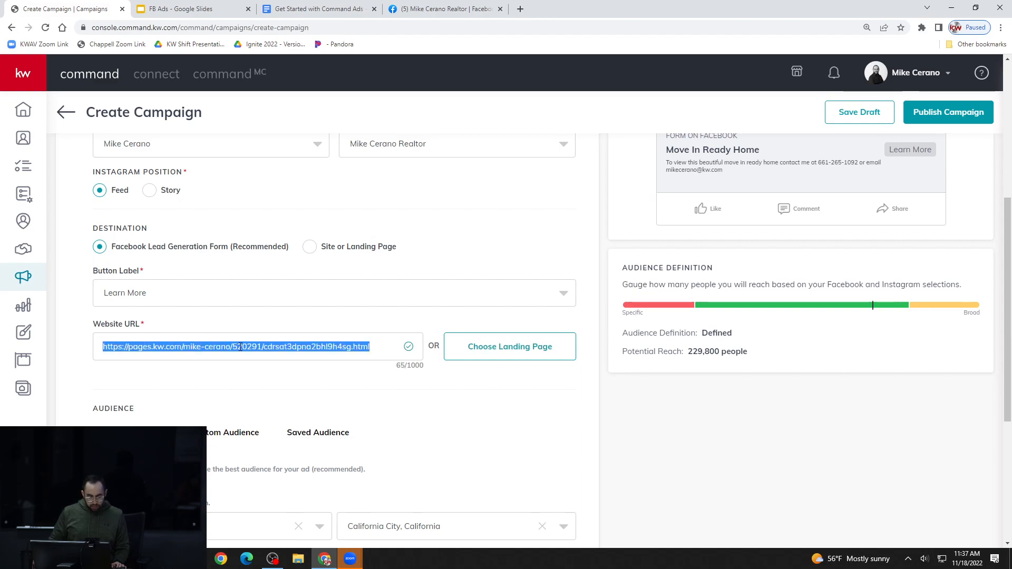
{"action": "right_click", "coordinate": [240, 347]}
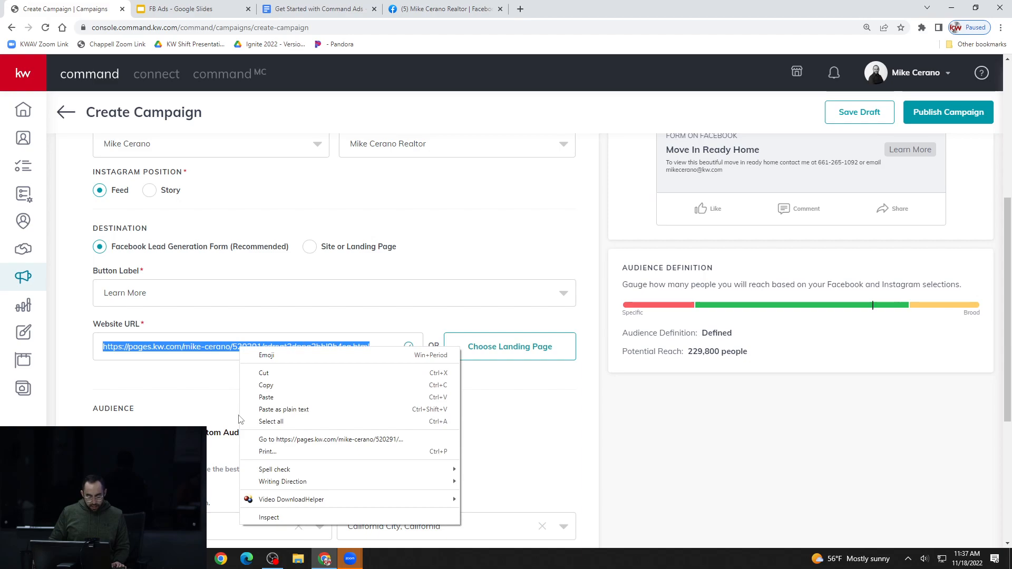
{"action": "left_click", "coordinate": [255, 440]}
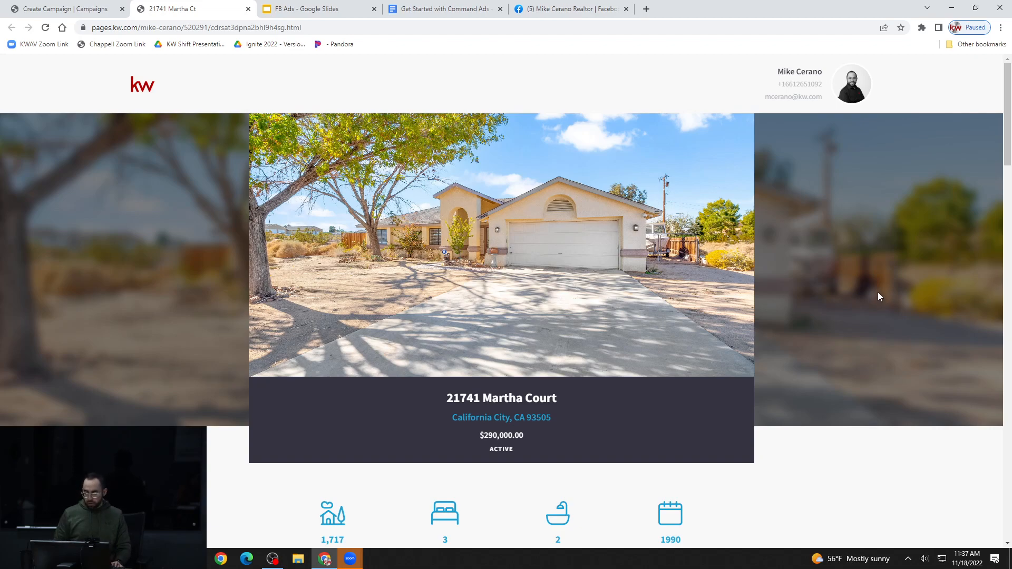
Review the property landing page from the header photo through the description, gallery, features, map, contact form and agent footer
{"action": "scroll", "coordinate": [869, 300], "scroll_direction": "down", "scroll_amount": 1}
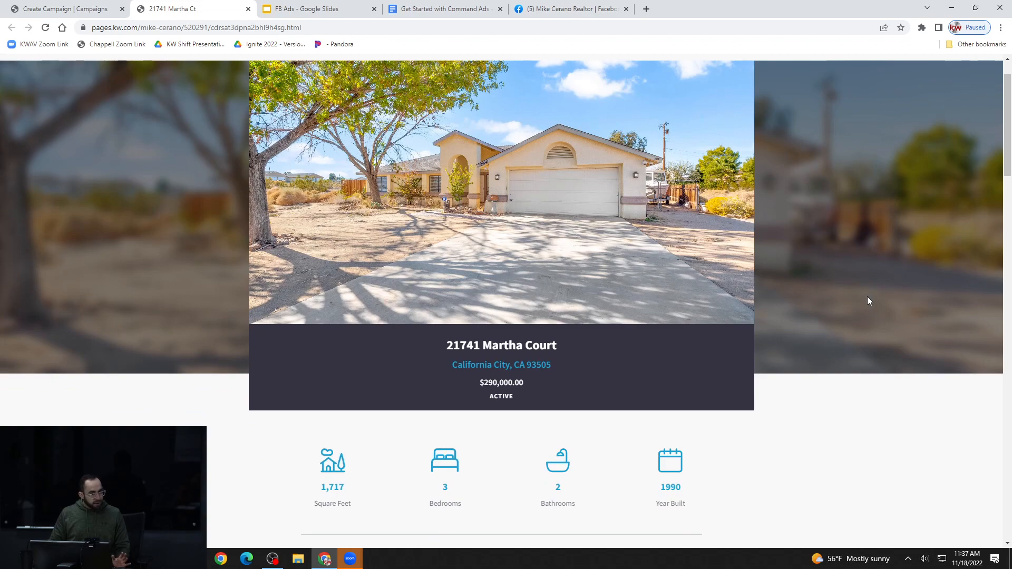
{"action": "scroll", "coordinate": [867, 298], "scroll_direction": "down", "scroll_amount": 3}
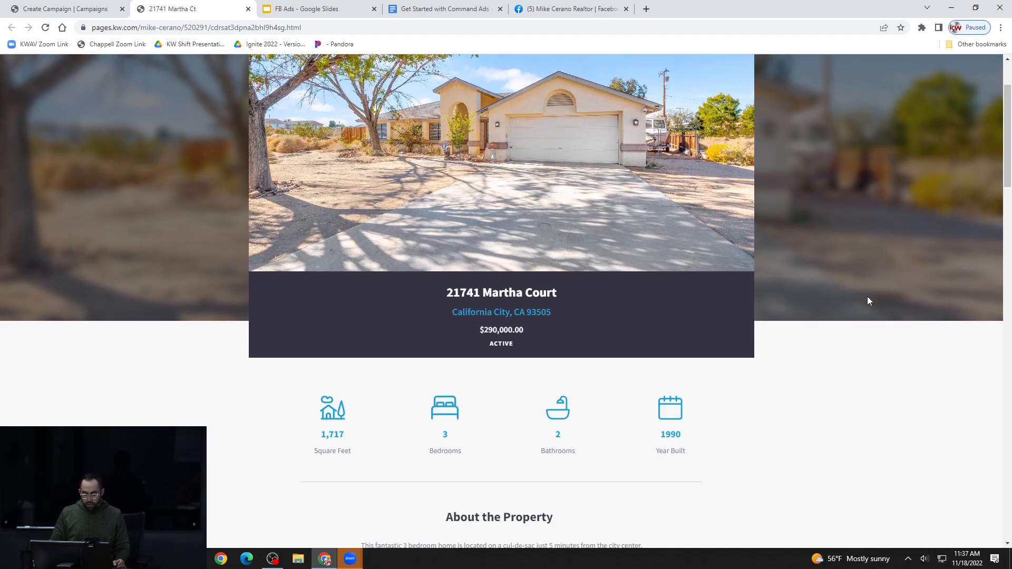
{"action": "scroll", "coordinate": [869, 302], "scroll_direction": "down", "scroll_amount": 7}
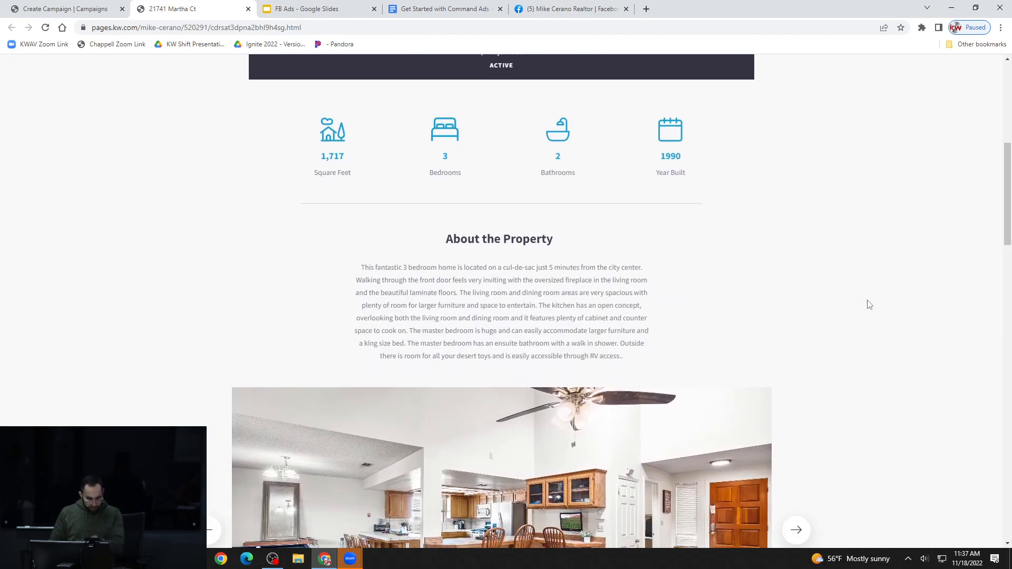
{"action": "scroll", "coordinate": [872, 299], "scroll_direction": "down", "scroll_amount": 5}
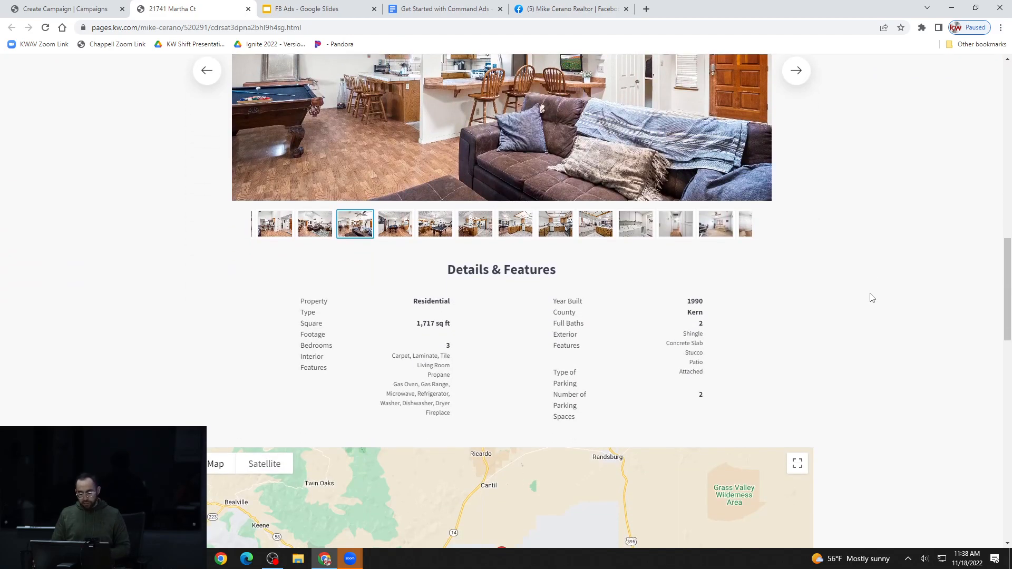
{"action": "scroll", "coordinate": [871, 299], "scroll_direction": "down", "scroll_amount": 1}
{"action": "scroll", "coordinate": [871, 299], "scroll_direction": "down", "scroll_amount": 4}
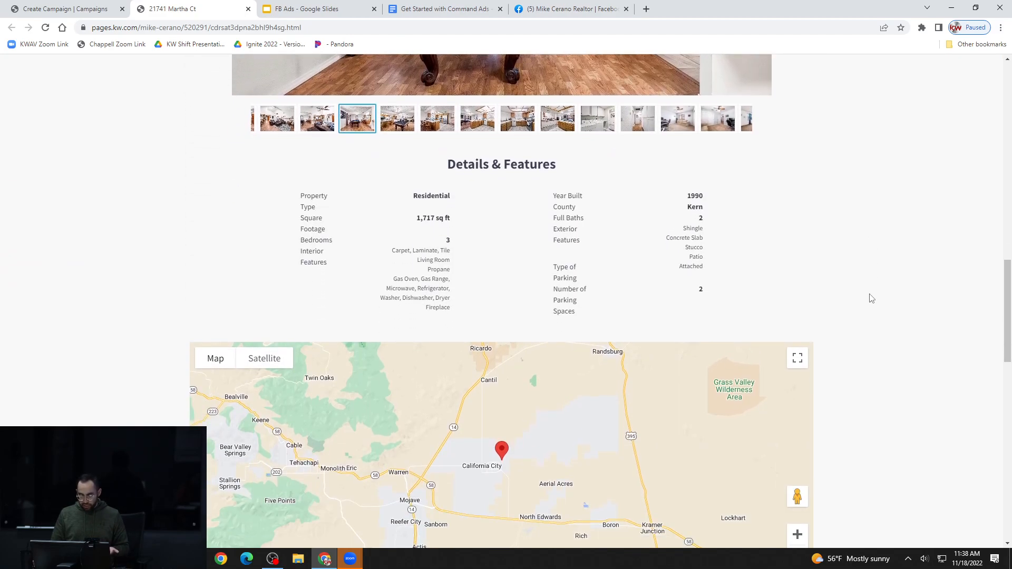
{"action": "scroll", "coordinate": [872, 299], "scroll_direction": "down", "scroll_amount": 3}
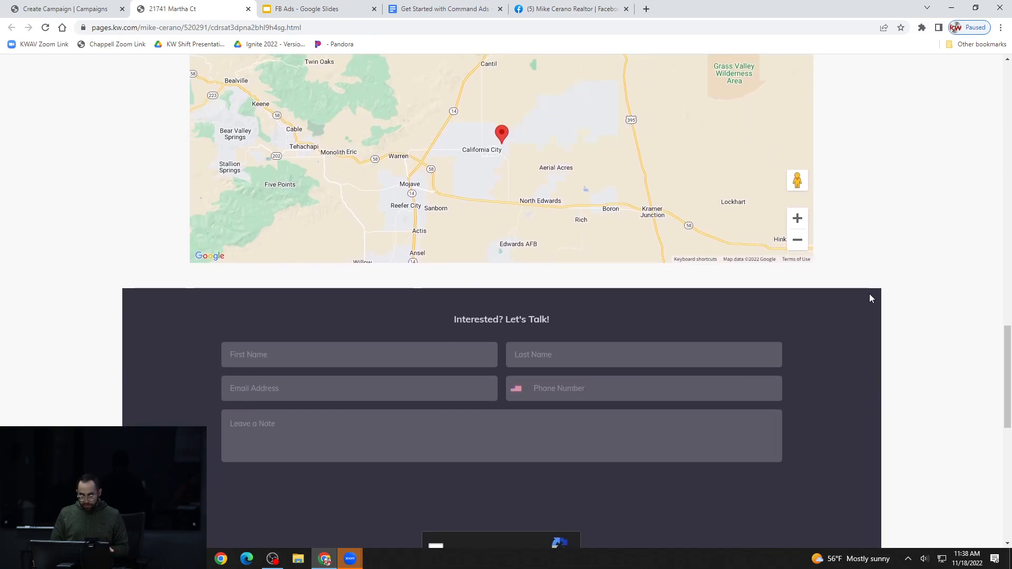
{"action": "scroll", "coordinate": [870, 299], "scroll_direction": "down", "scroll_amount": 1}
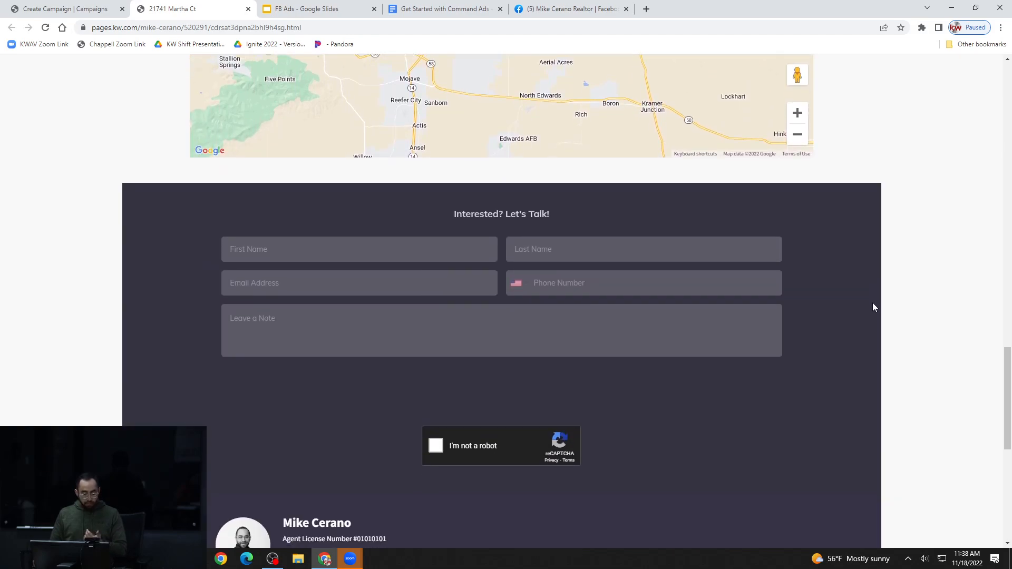
{"action": "scroll", "coordinate": [874, 308], "scroll_direction": "down", "scroll_amount": 1}
{"action": "scroll", "coordinate": [874, 308], "scroll_direction": "down", "scroll_amount": 4}
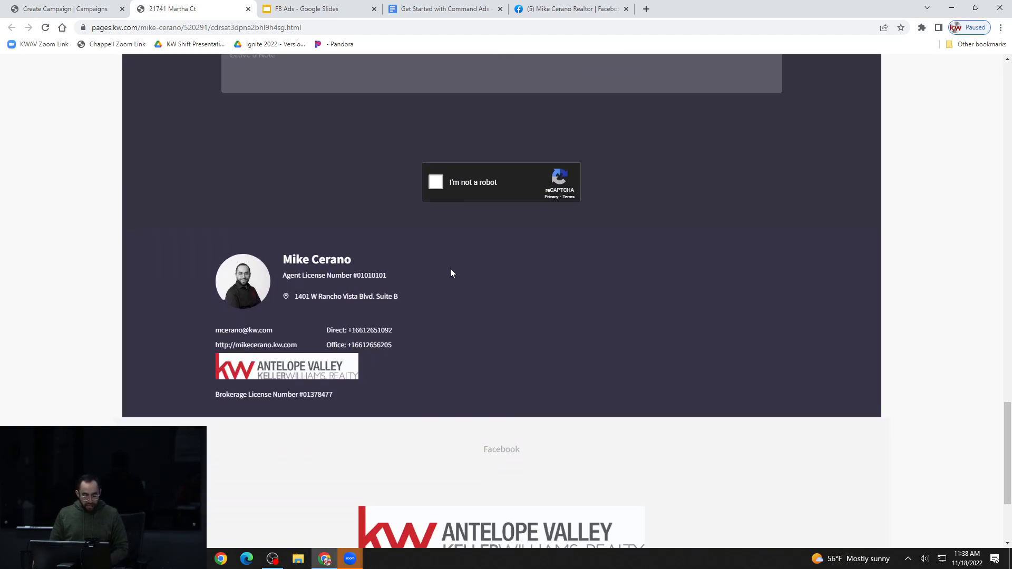
{"action": "scroll", "coordinate": [393, 318], "scroll_direction": "down", "scroll_amount": 3}
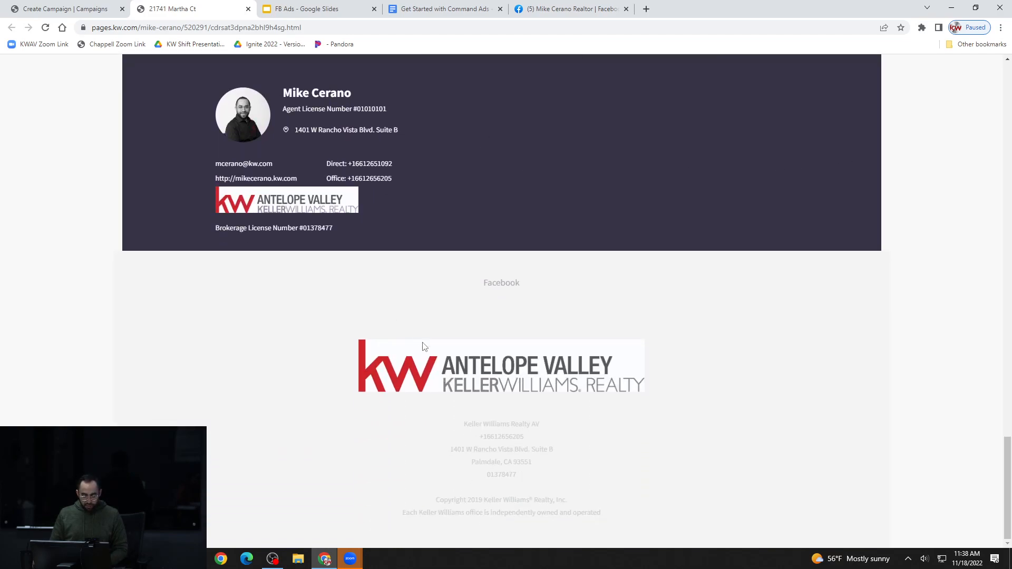
{"action": "scroll", "coordinate": [504, 463], "scroll_direction": "up", "scroll_amount": 20}
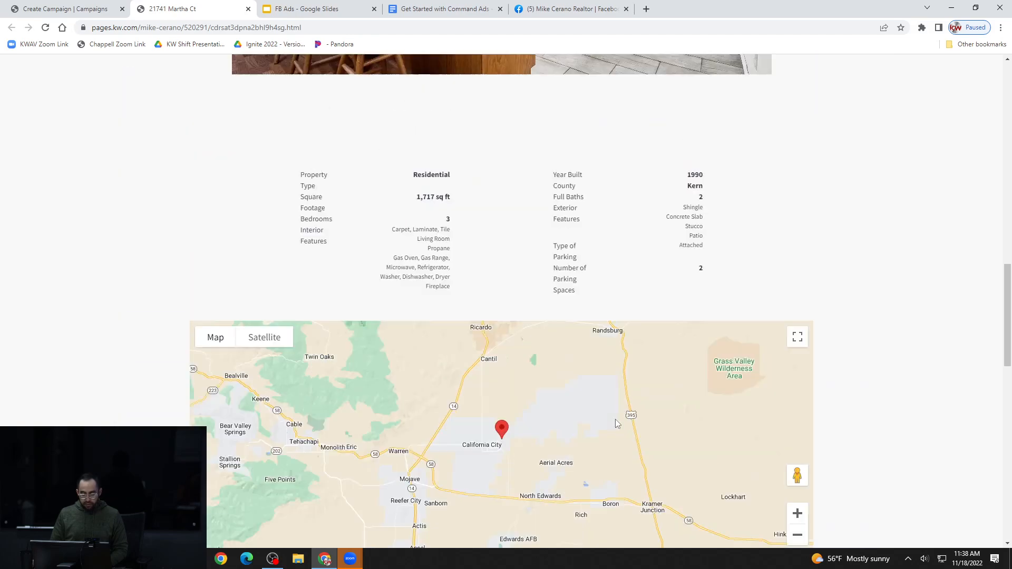
{"action": "scroll", "coordinate": [813, 381], "scroll_direction": "up", "scroll_amount": 10}
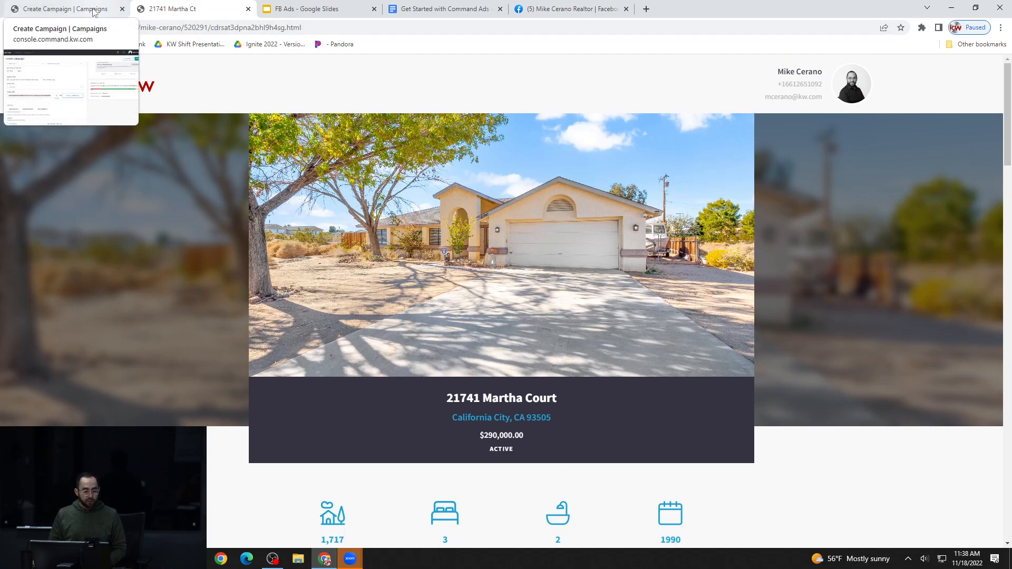
Return to the campaign and examine the Auto Audience location, radius and detailed targeting settings
{"action": "left_click", "coordinate": [93, 11]}
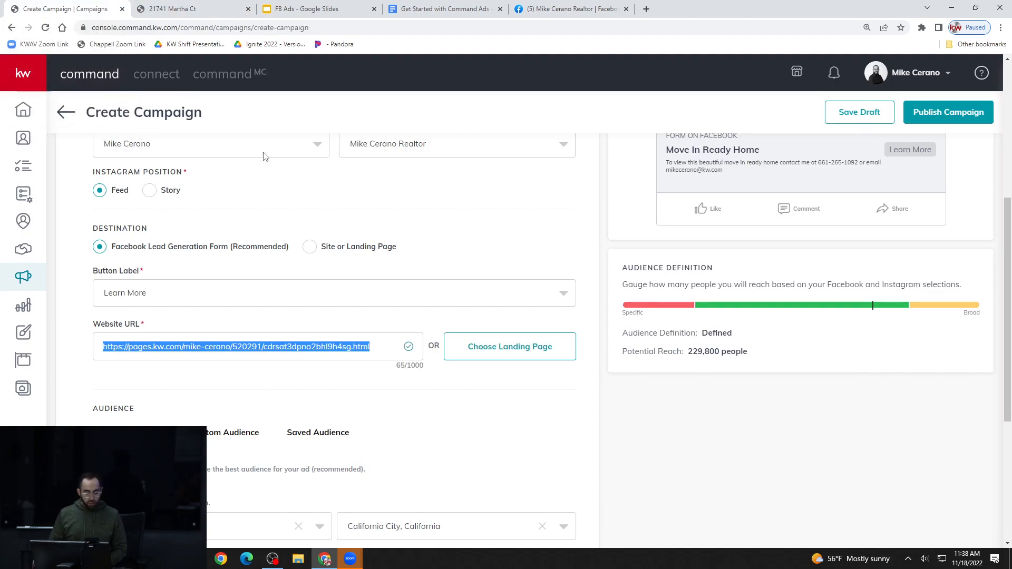
{"action": "left_click", "coordinate": [578, 423]}
{"action": "scroll", "coordinate": [571, 421], "scroll_direction": "down", "scroll_amount": 1}
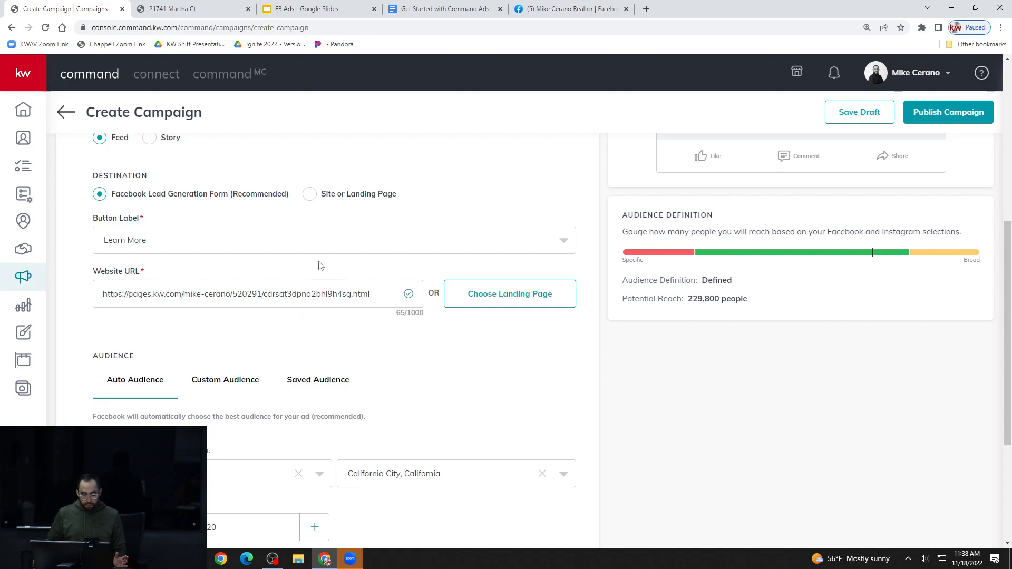
{"action": "scroll", "coordinate": [381, 359], "scroll_direction": "down", "scroll_amount": 3}
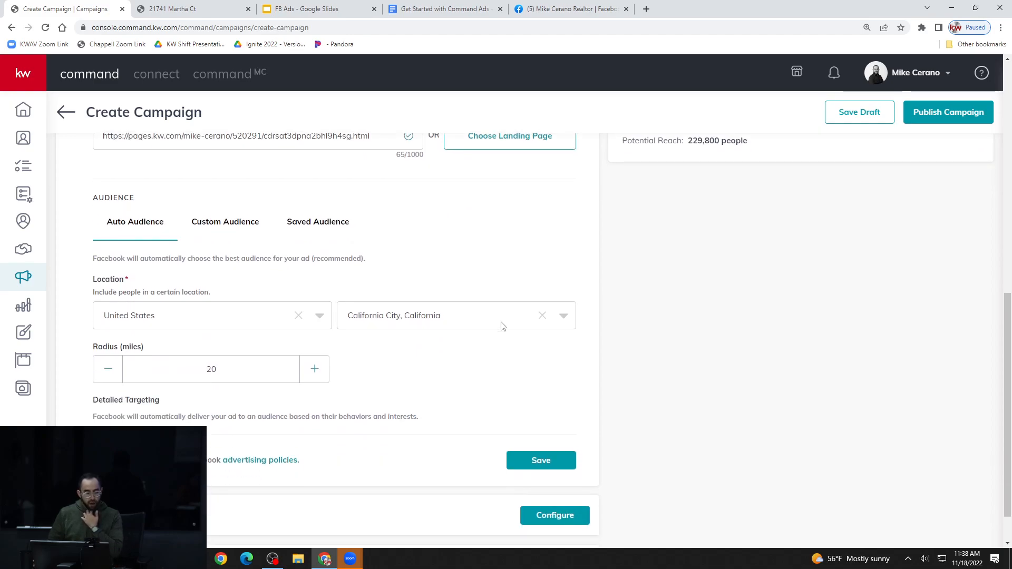
{"action": "scroll", "coordinate": [502, 322], "scroll_direction": "down", "scroll_amount": 1}
{"action": "scroll", "coordinate": [501, 322], "scroll_direction": "up", "scroll_amount": 1}
{"action": "scroll", "coordinate": [501, 322], "scroll_direction": "down", "scroll_amount": 1}
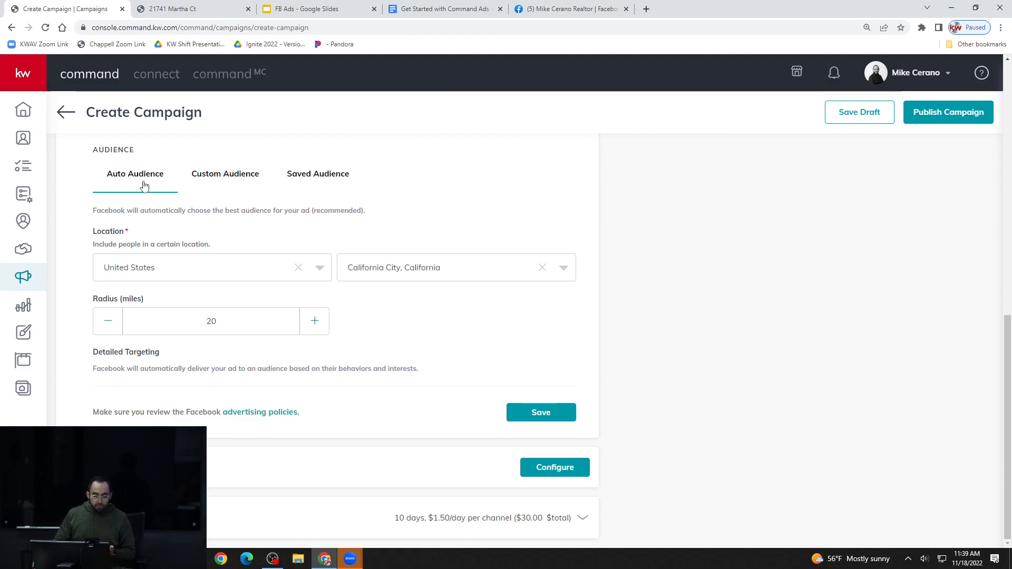
Switch the ad's audience type to Custom Audience and look over its database, location, radius and detailed targeting options
{"action": "left_click", "coordinate": [238, 181]}
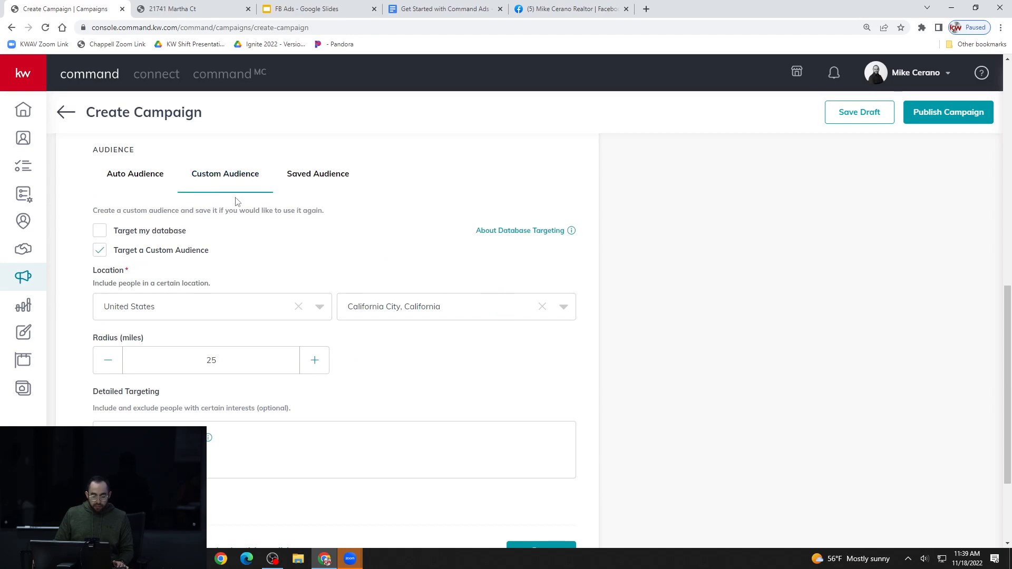
{"action": "scroll", "coordinate": [310, 221], "scroll_direction": "down", "scroll_amount": 1}
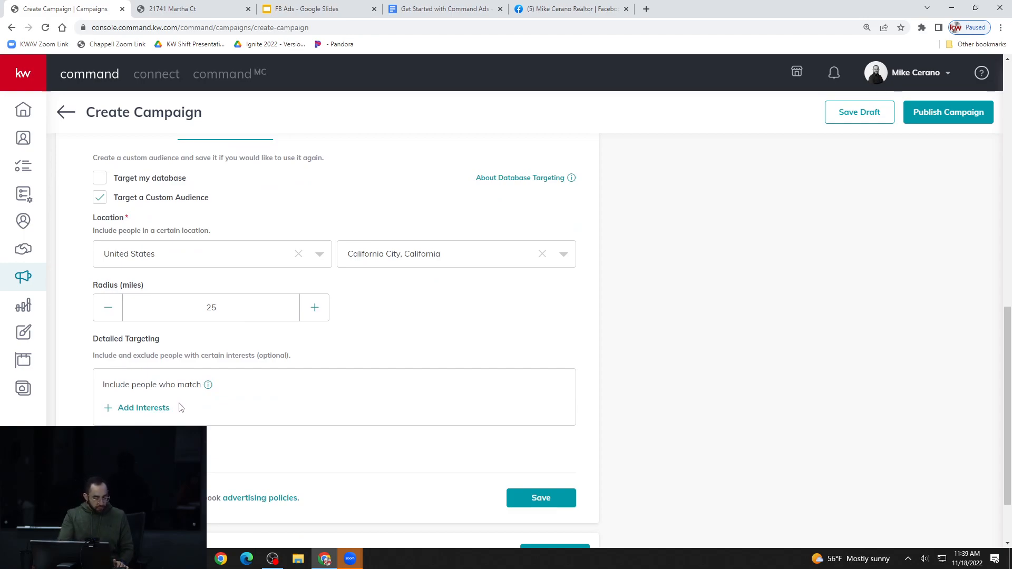
{"action": "mouse_move", "coordinate": [210, 387]}
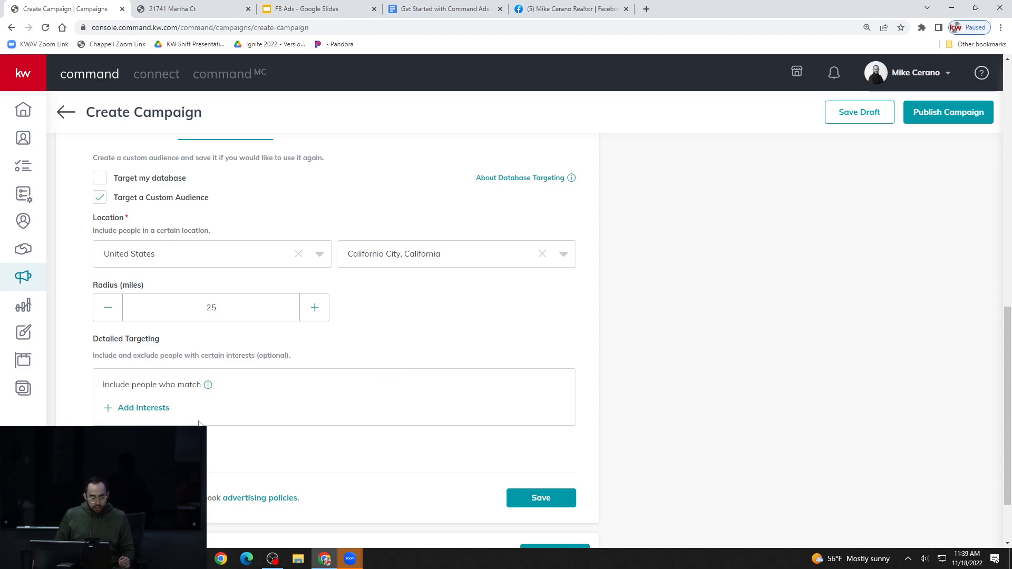
Open the interests list for detailed targeting, search it for "luxury" and view the details of the Luxury vehicle interest
{"action": "left_click", "coordinate": [139, 411]}
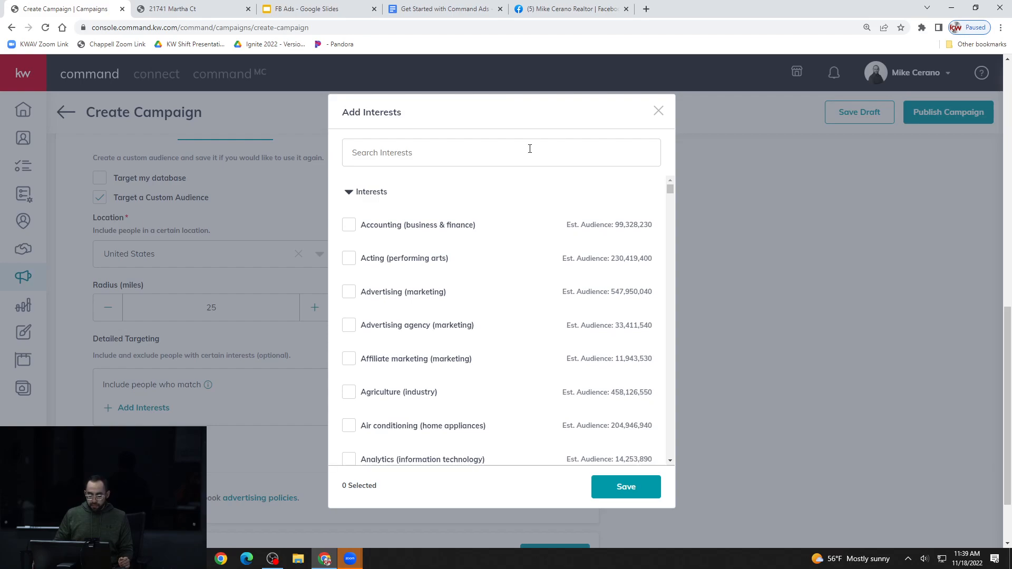
{"action": "mouse_move", "coordinate": [505, 231]}
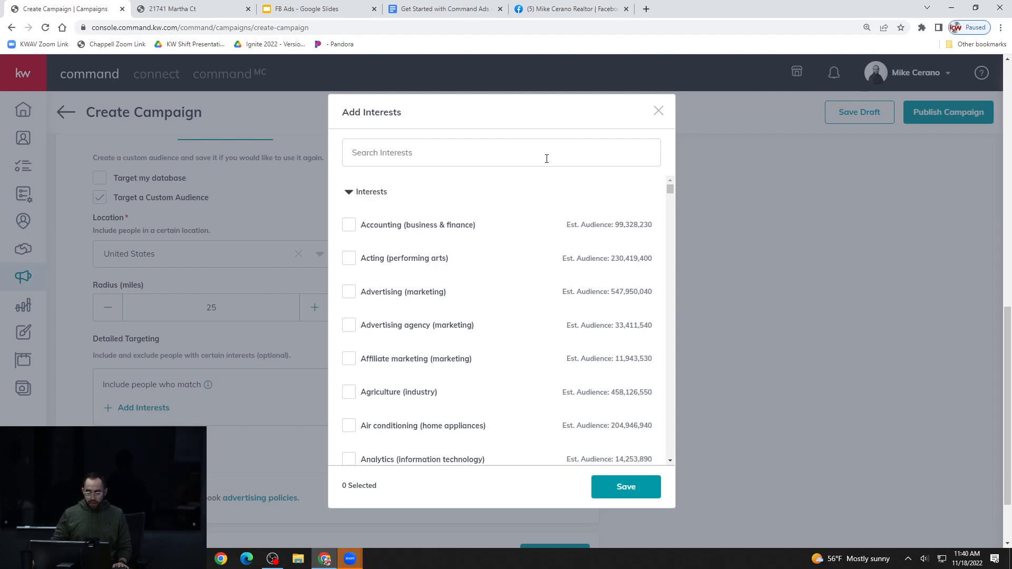
{"action": "left_click", "coordinate": [547, 155]}
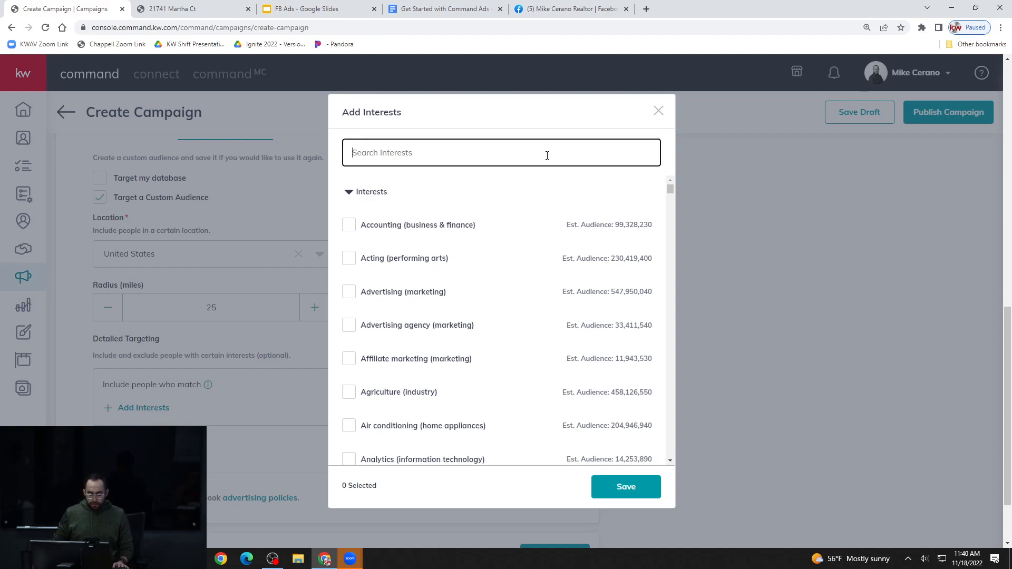
{"action": "type", "text": "luxury"}
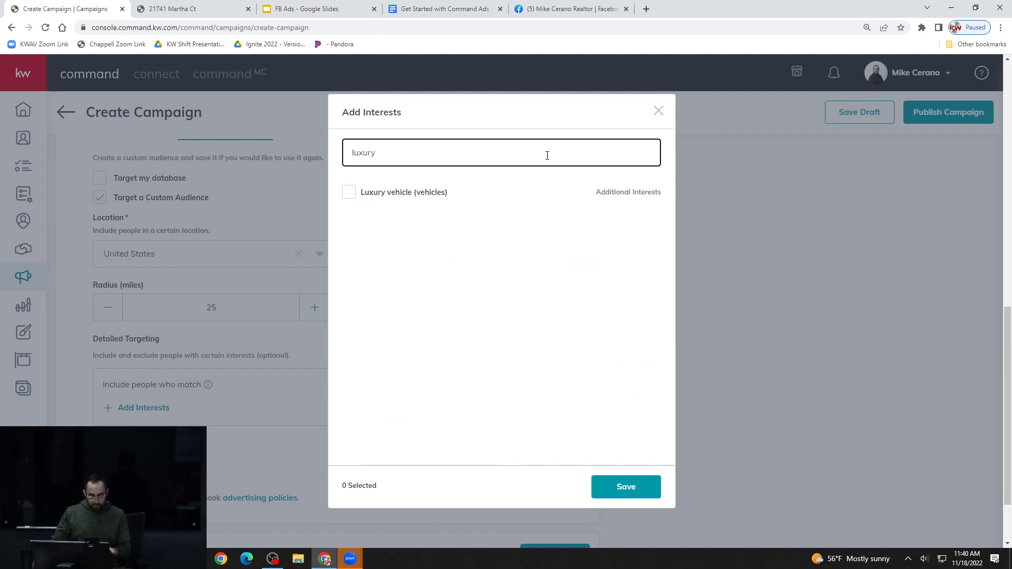
{"action": "mouse_move", "coordinate": [517, 183]}
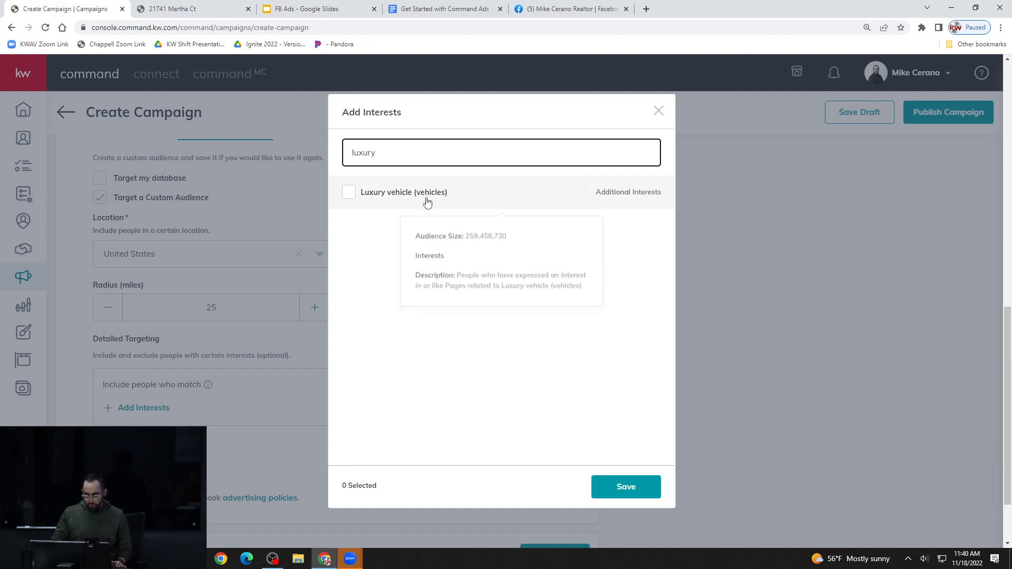
Select the Luxury vehicle interest and clear the interest search to bring back the full list
{"action": "left_click", "coordinate": [349, 192]}
{"action": "double_click", "coordinate": [454, 156]}
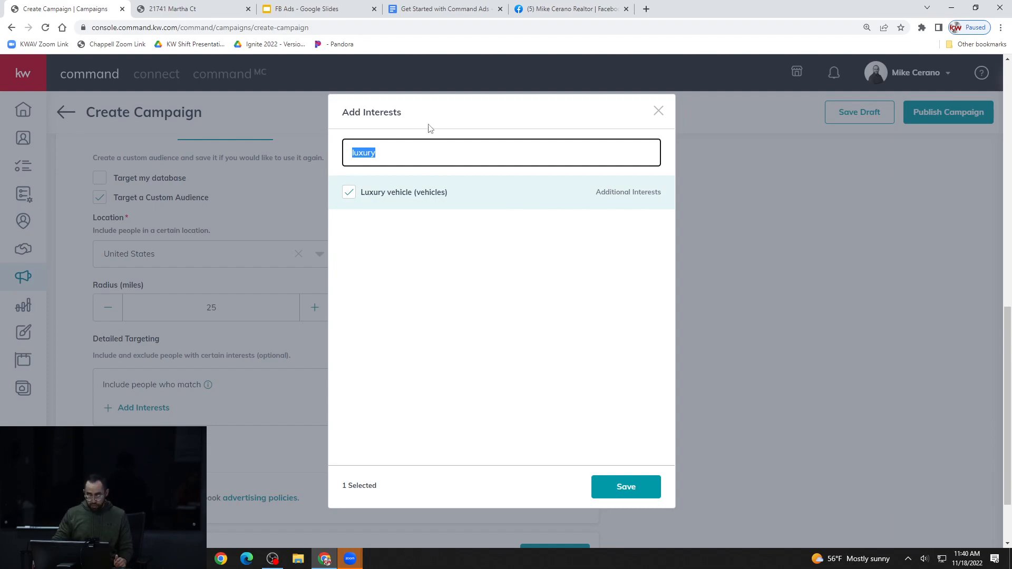
{"action": "key", "text": "BackSpace"}
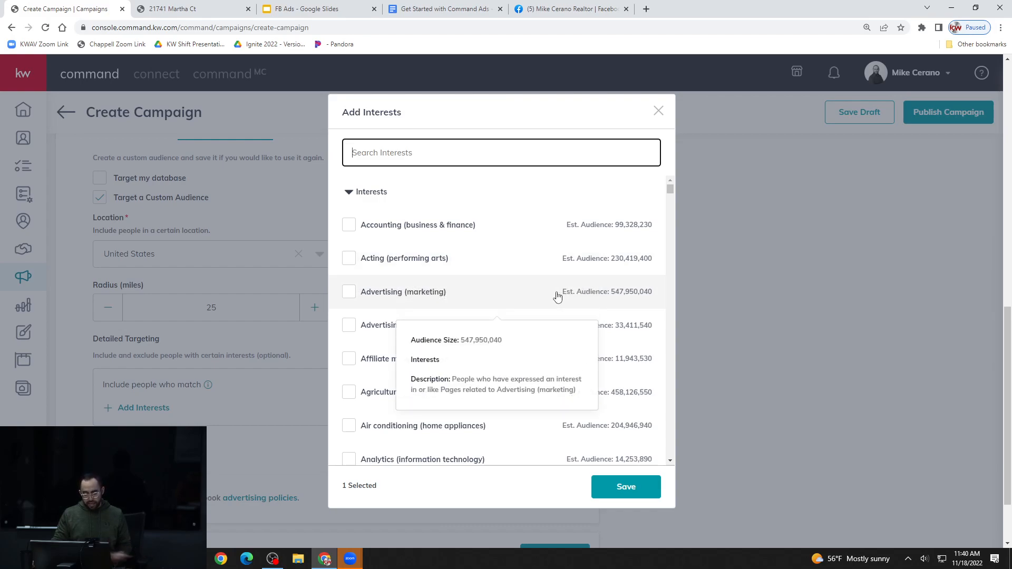
Browse the full list of available interests with their estimated audiences, and close the list without saving
{"action": "scroll", "coordinate": [632, 265], "scroll_direction": "down", "scroll_amount": 1}
{"action": "scroll", "coordinate": [632, 265], "scroll_direction": "down", "scroll_amount": 3}
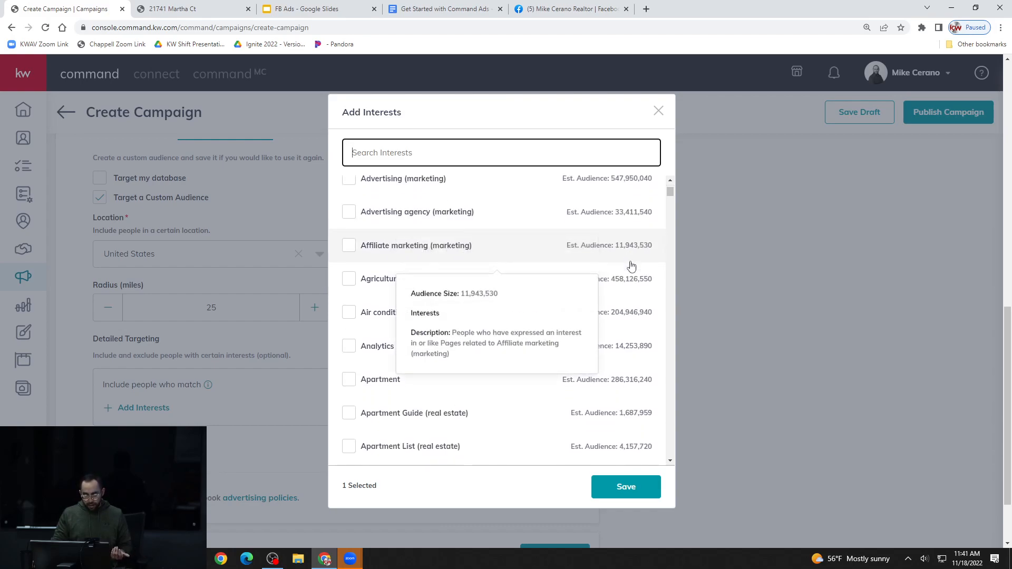
{"action": "scroll", "coordinate": [631, 265], "scroll_direction": "down", "scroll_amount": 2}
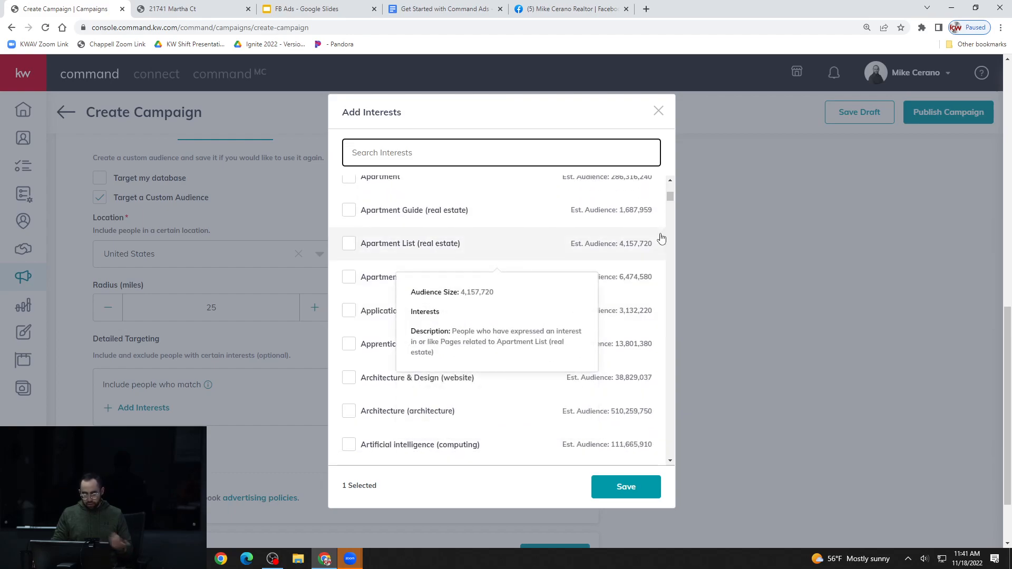
{"action": "scroll", "coordinate": [661, 239], "scroll_direction": "up", "scroll_amount": 1}
{"action": "scroll", "coordinate": [662, 239], "scroll_direction": "up", "scroll_amount": 1}
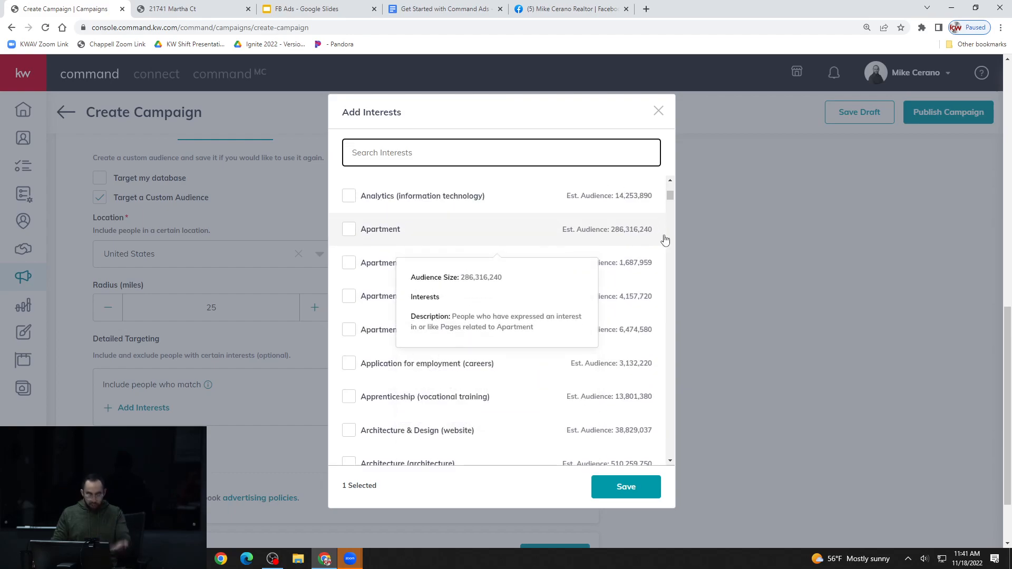
{"action": "scroll", "coordinate": [664, 237], "scroll_direction": "down", "scroll_amount": 2}
{"action": "scroll", "coordinate": [660, 242], "scroll_direction": "down", "scroll_amount": 1}
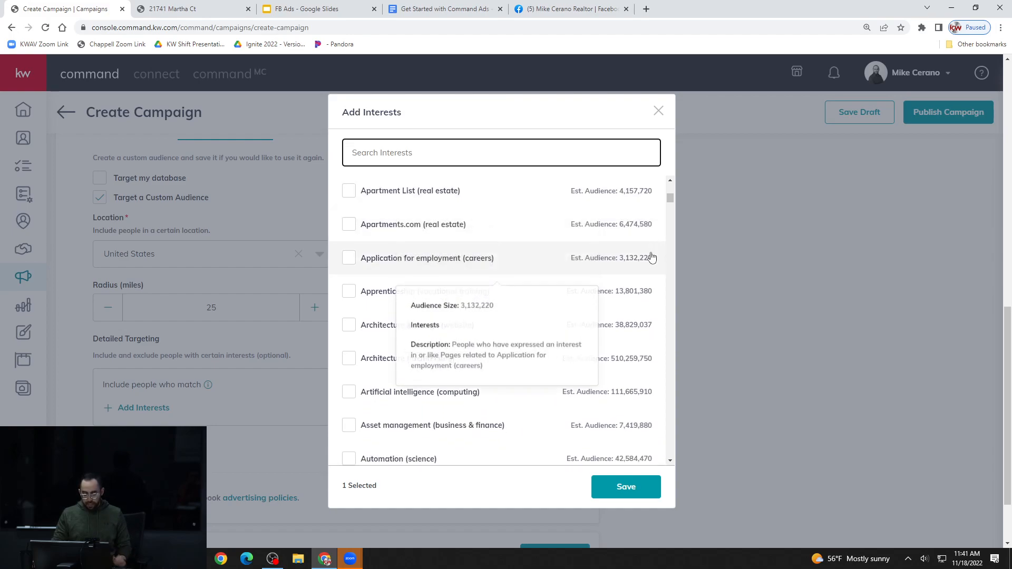
{"action": "scroll", "coordinate": [596, 290], "scroll_direction": "down", "scroll_amount": 1}
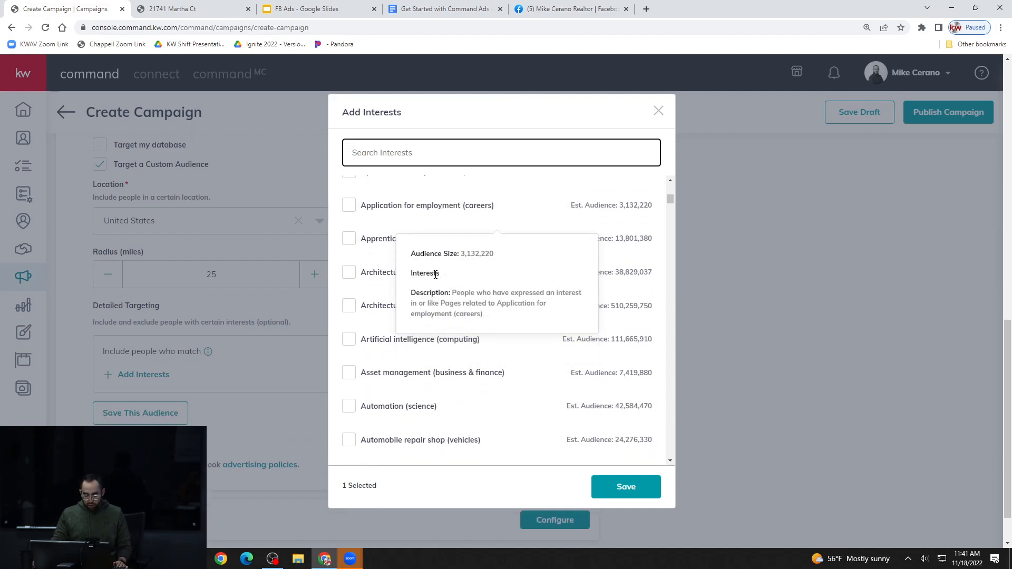
{"action": "scroll", "coordinate": [613, 317], "scroll_direction": "down", "scroll_amount": 2}
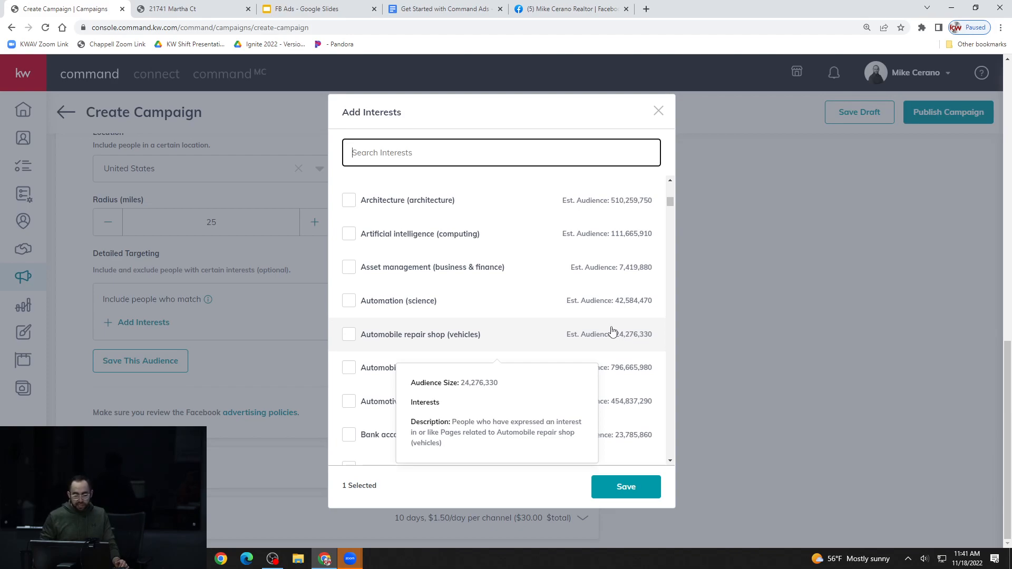
{"action": "left_click_drag", "start_coordinate": [671, 198], "coordinate": [678, 212]}
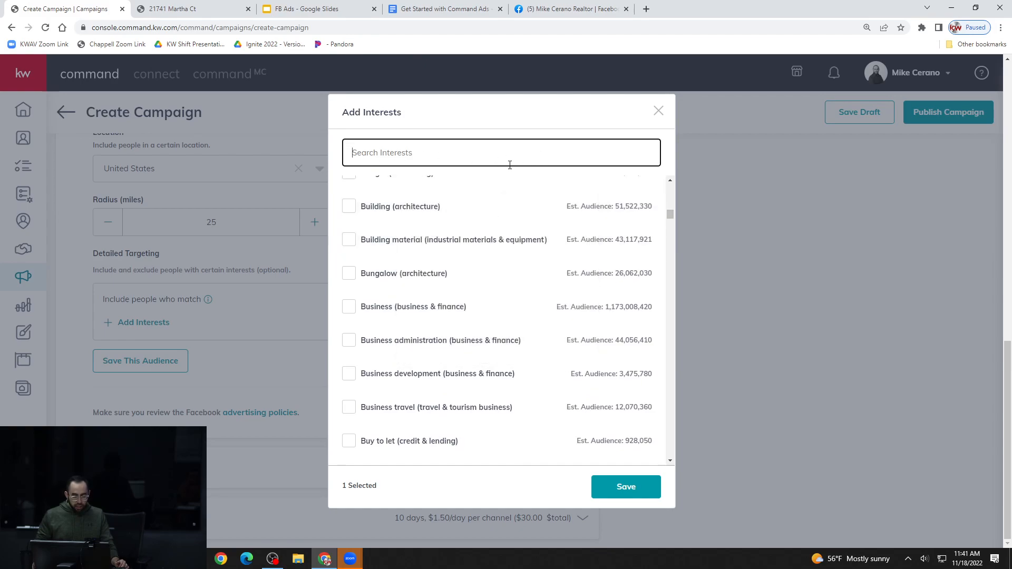
{"action": "left_click_drag", "start_coordinate": [669, 214], "coordinate": [668, 255]}
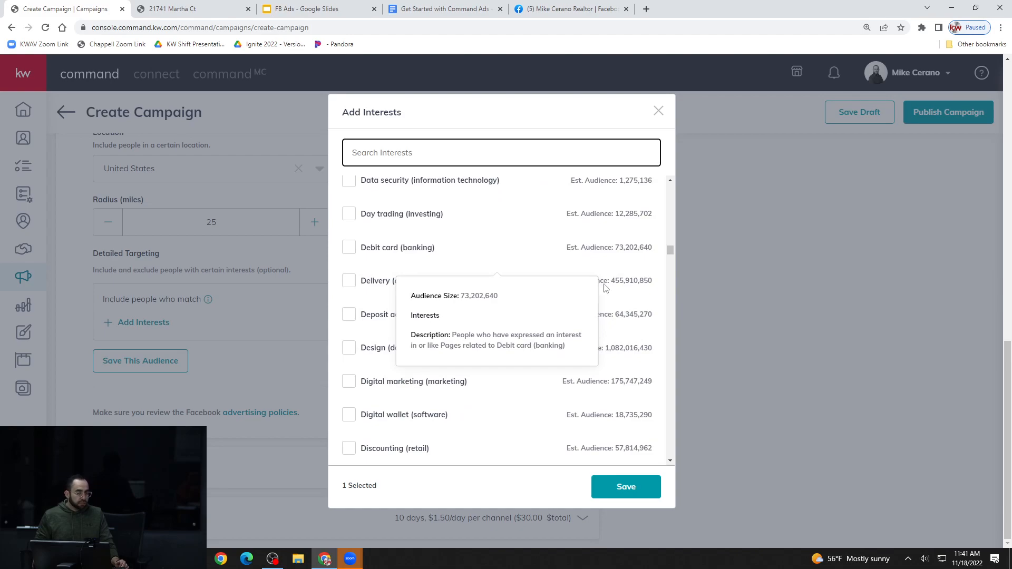
{"action": "left_click", "coordinate": [659, 112]}
Look over the custom audience settings again and switch the ad's audience type back to Auto Audience
{"action": "scroll", "coordinate": [329, 367], "scroll_direction": "up", "scroll_amount": 1}
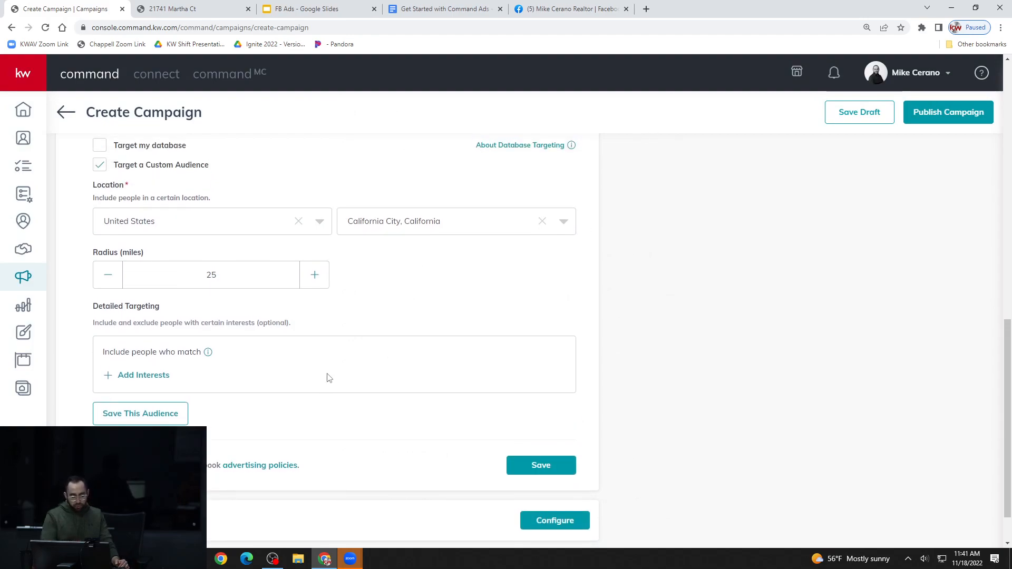
{"action": "scroll", "coordinate": [385, 330], "scroll_direction": "up", "scroll_amount": 1}
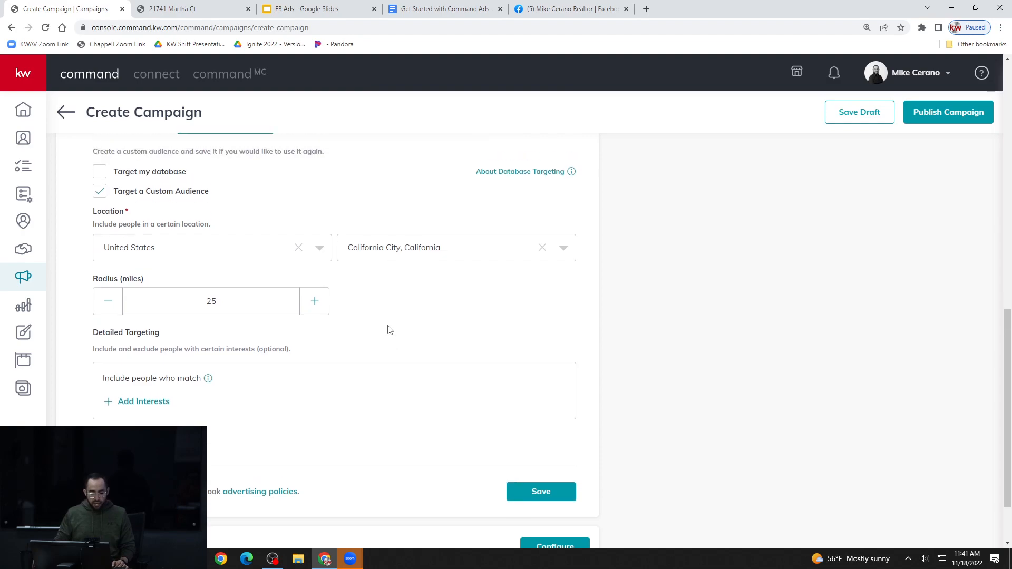
{"action": "scroll", "coordinate": [389, 330], "scroll_direction": "up", "scroll_amount": 1}
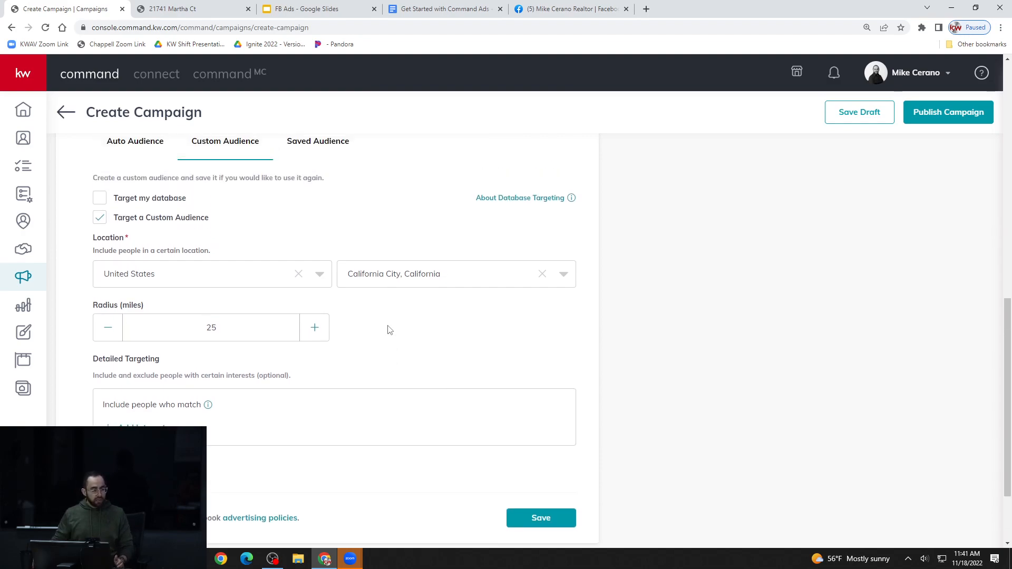
{"action": "scroll", "coordinate": [382, 357], "scroll_direction": "down", "scroll_amount": 2}
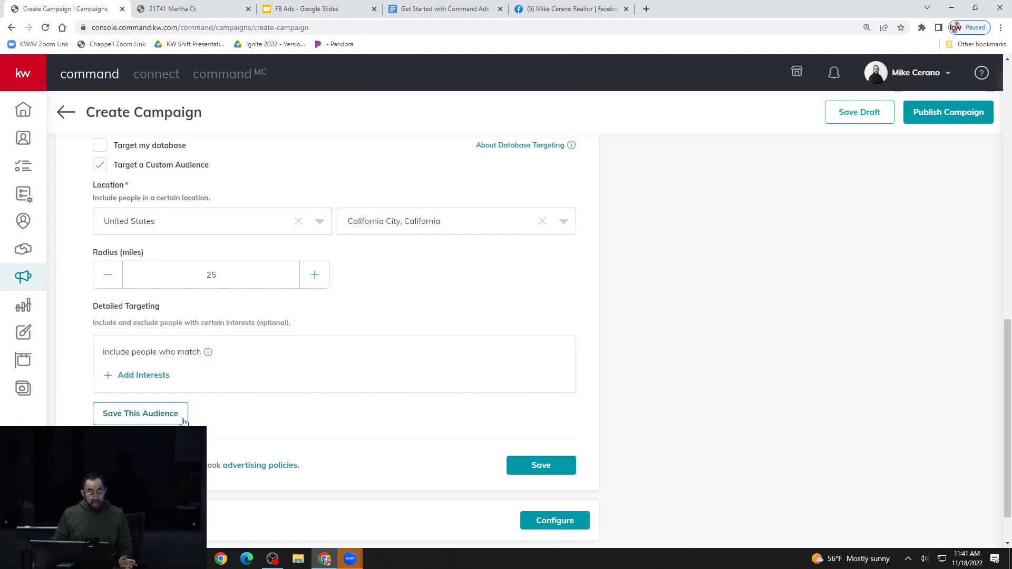
{"action": "scroll", "coordinate": [267, 428], "scroll_direction": "up", "scroll_amount": 1}
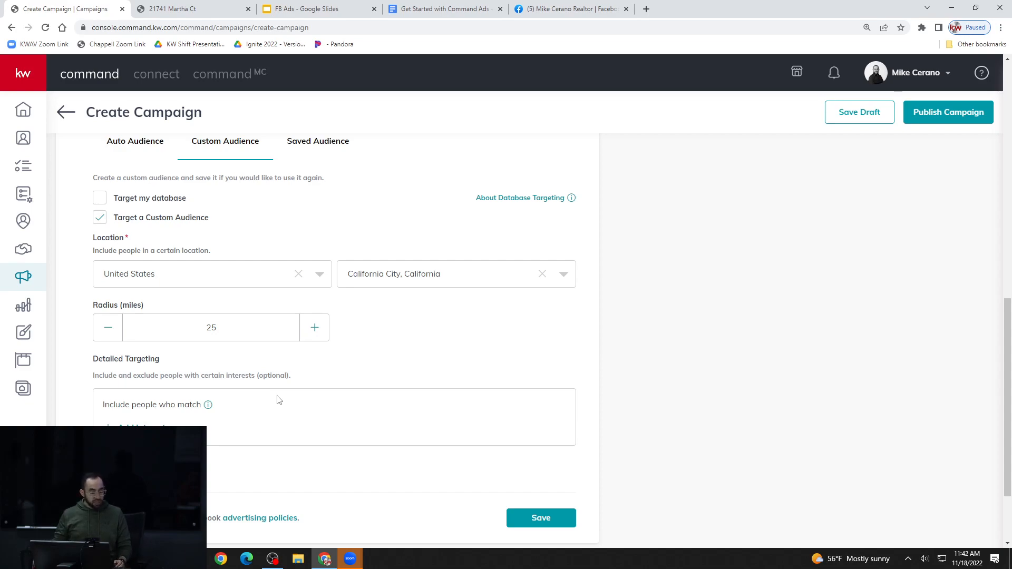
{"action": "scroll", "coordinate": [351, 207], "scroll_direction": "up", "scroll_amount": 1}
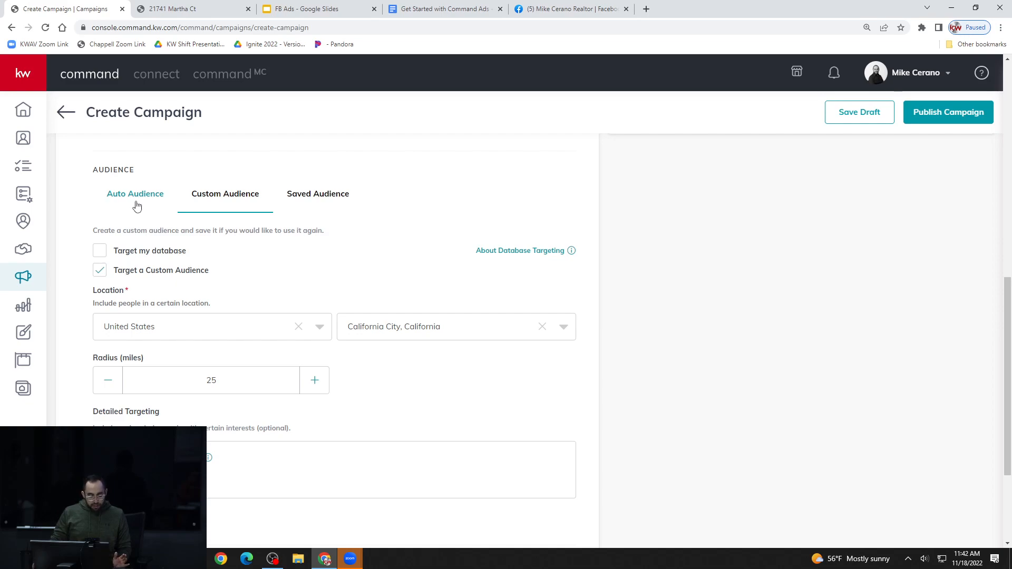
{"action": "left_click", "coordinate": [137, 205]}
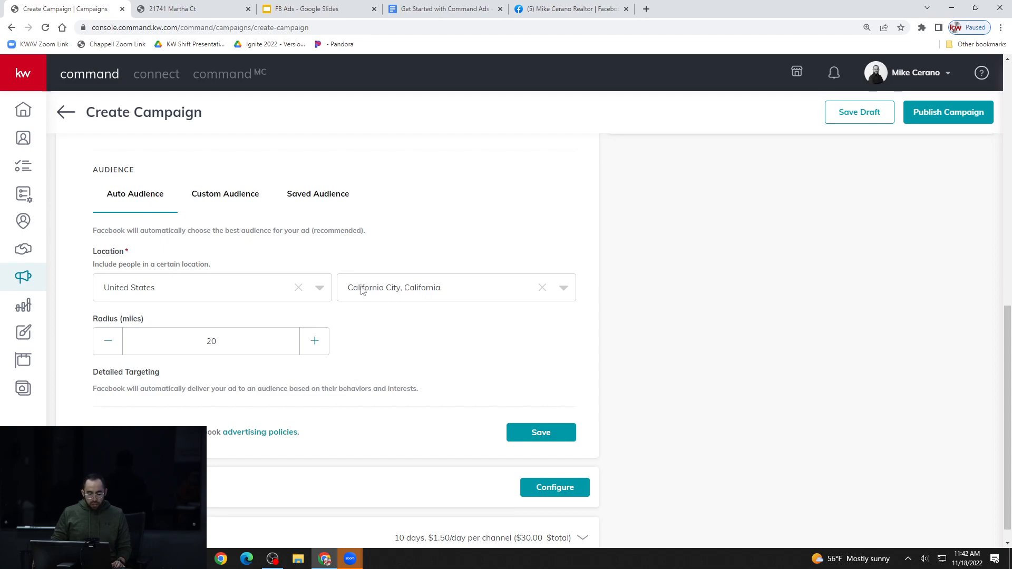
Replace the Auto Audience location with the city of Palmdale, California
{"action": "left_click", "coordinate": [386, 293]}
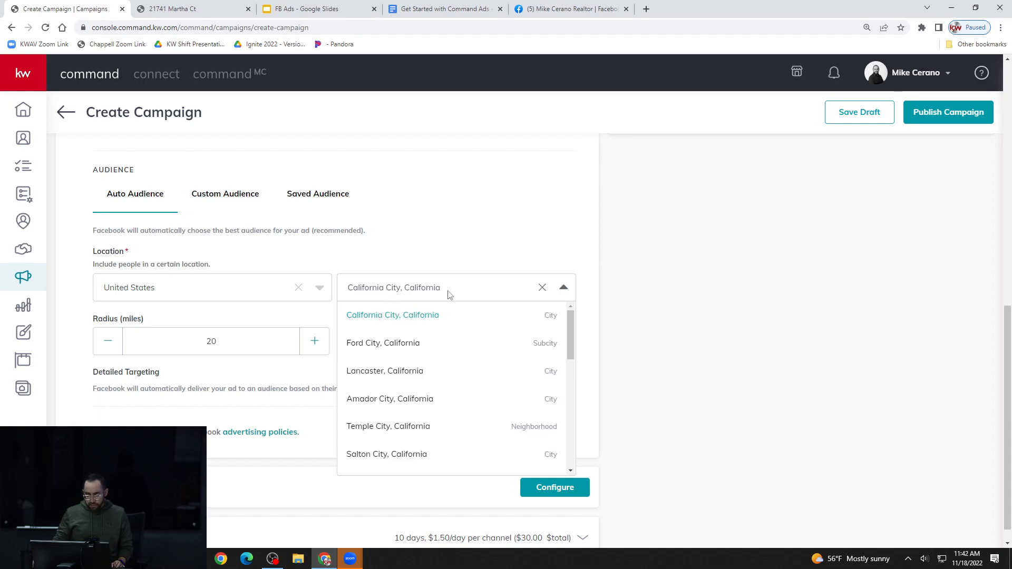
{"action": "left_click", "coordinate": [470, 290]}
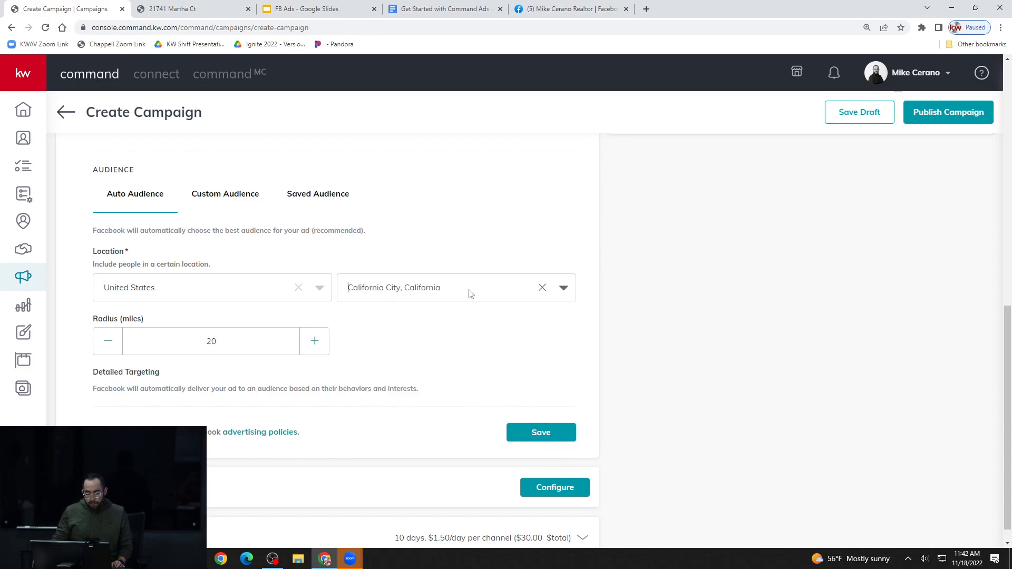
{"action": "left_click", "coordinate": [543, 290]}
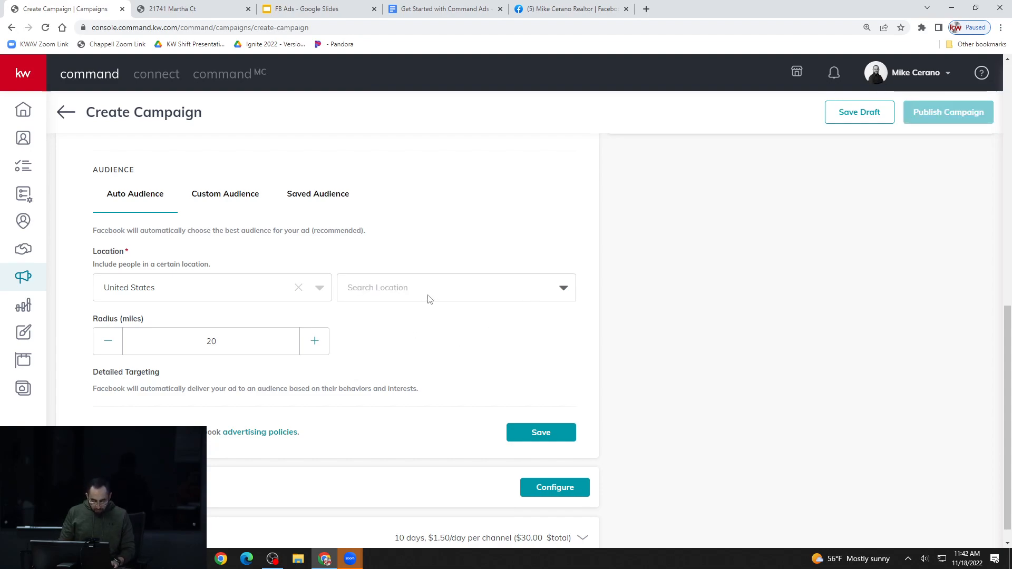
{"action": "type", "text": "Palmdale"}
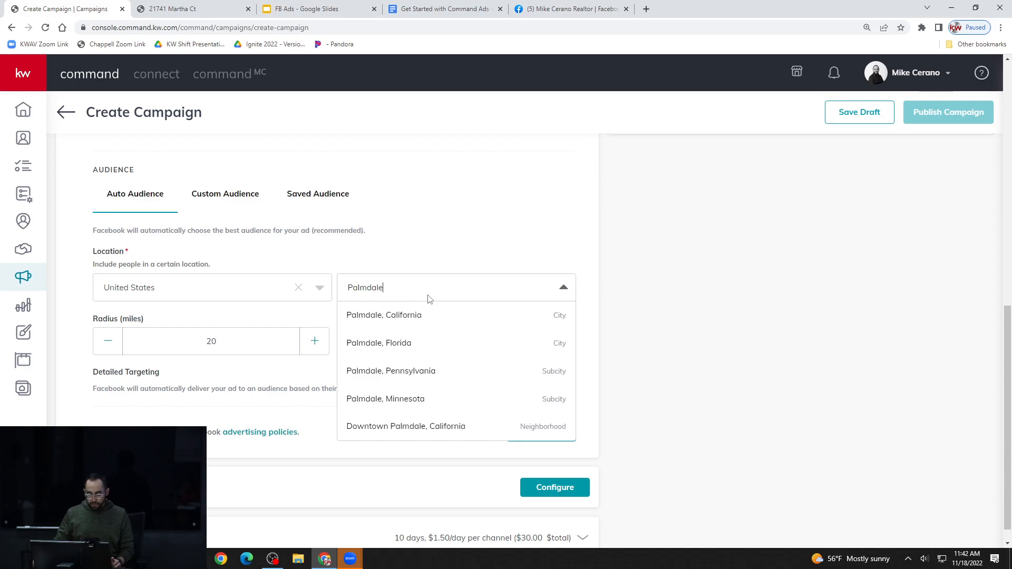
{"action": "left_click", "coordinate": [409, 316]}
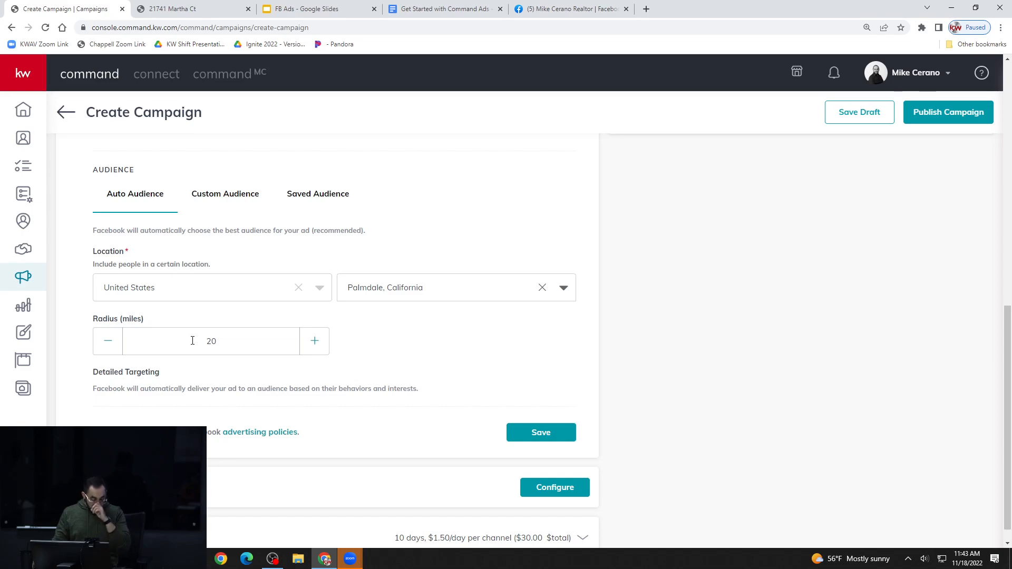
Try out the audience radius setting, lowering it to 15 miles and raising it to 50 miles
{"action": "left_click", "coordinate": [109, 344]}
{"action": "left_click", "coordinate": [108, 344]}
{"action": "left_click", "coordinate": [109, 343]}
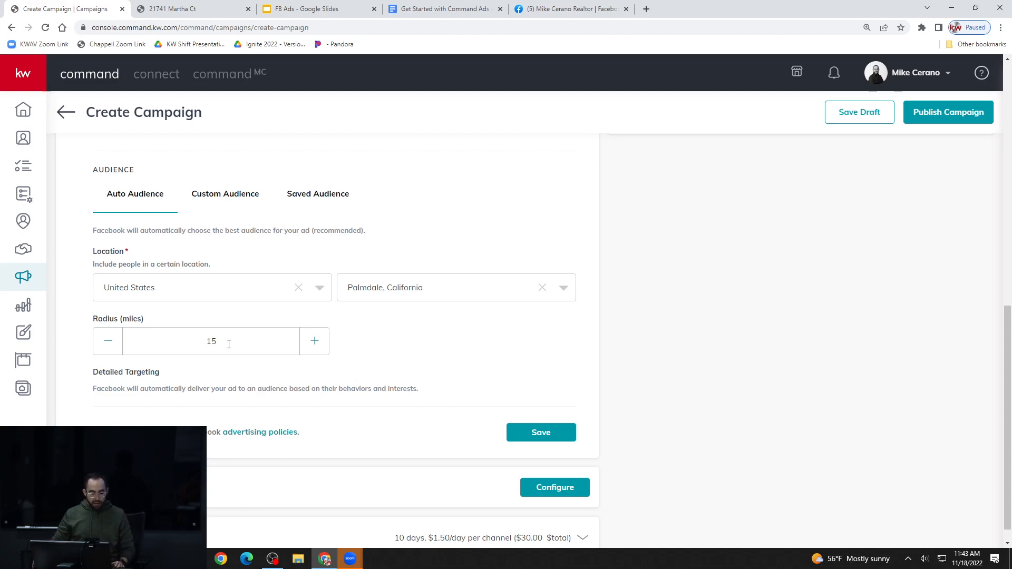
{"action": "left_click_drag", "start_coordinate": [223, 344], "coordinate": [205, 342]}
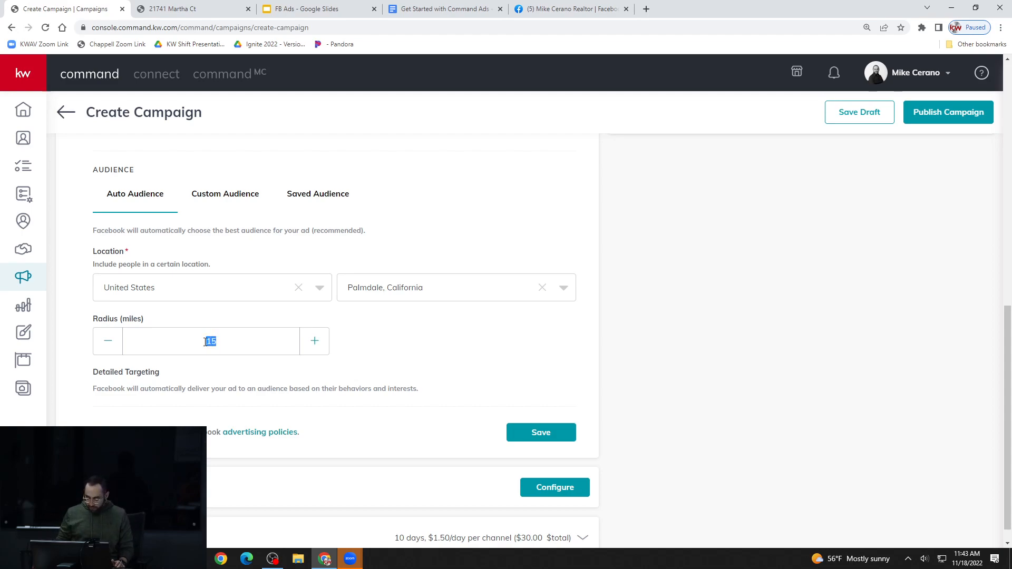
{"action": "type", "text": "5"}
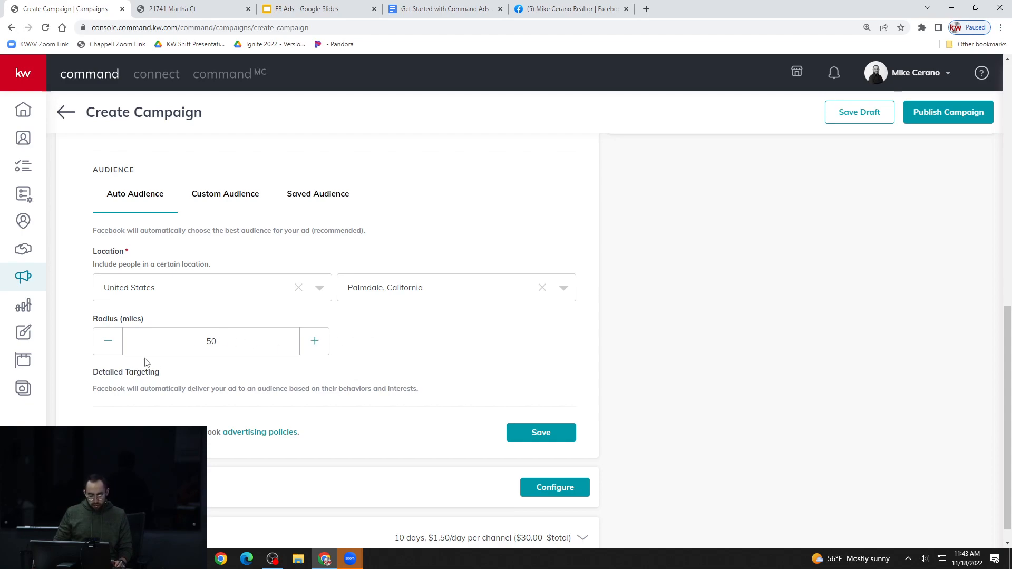
{"action": "left_click", "coordinate": [106, 344]}
{"action": "left_click", "coordinate": [310, 353]}
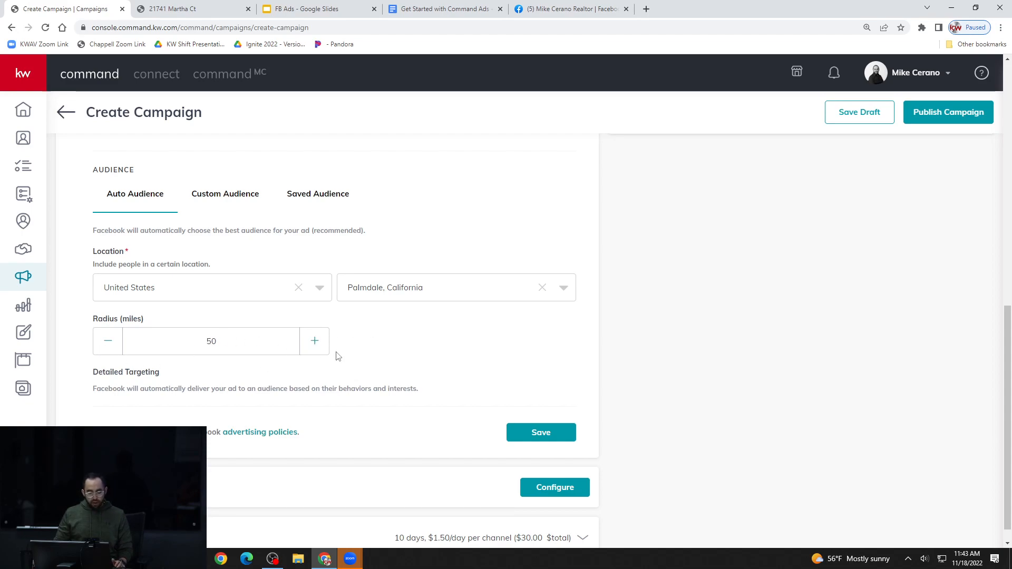
Examine the audience definition gauge and potential reach for the Palmdale audience
{"action": "scroll", "coordinate": [363, 359], "scroll_direction": "up", "scroll_amount": 2}
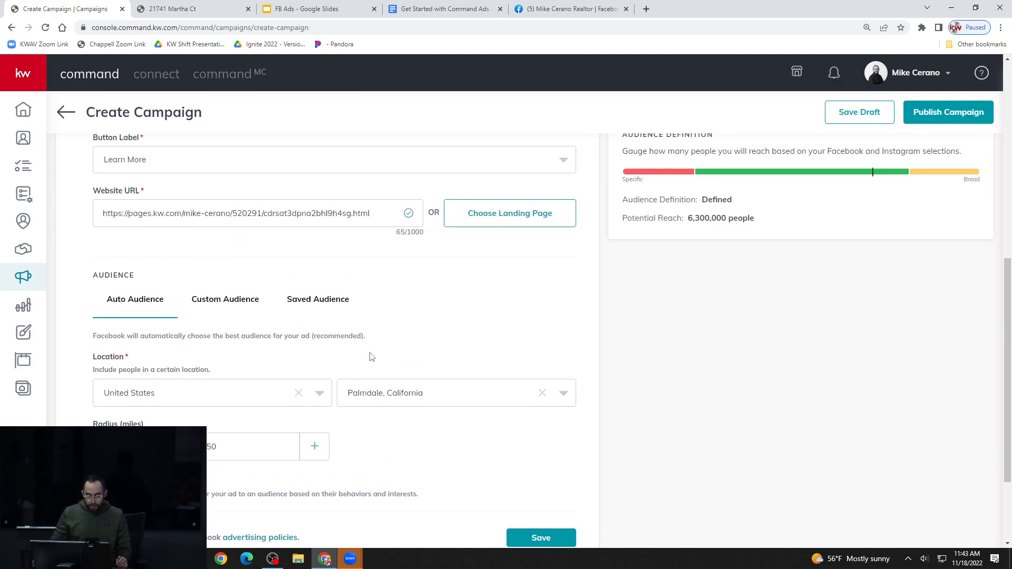
{"action": "scroll", "coordinate": [371, 357], "scroll_direction": "up", "scroll_amount": 1}
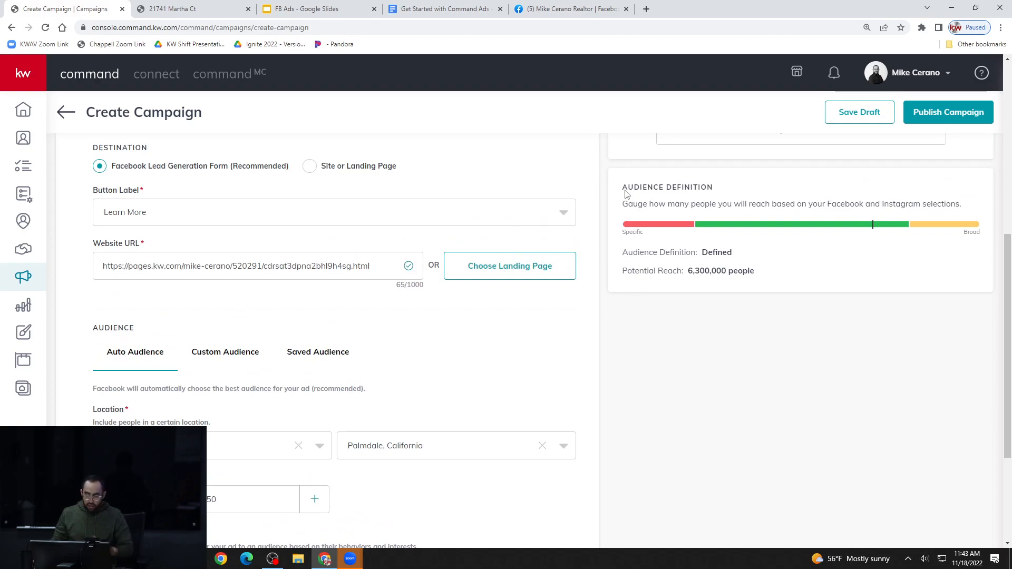
{"action": "left_click_drag", "start_coordinate": [625, 188], "coordinate": [666, 188]}
{"action": "left_click", "coordinate": [786, 311]}
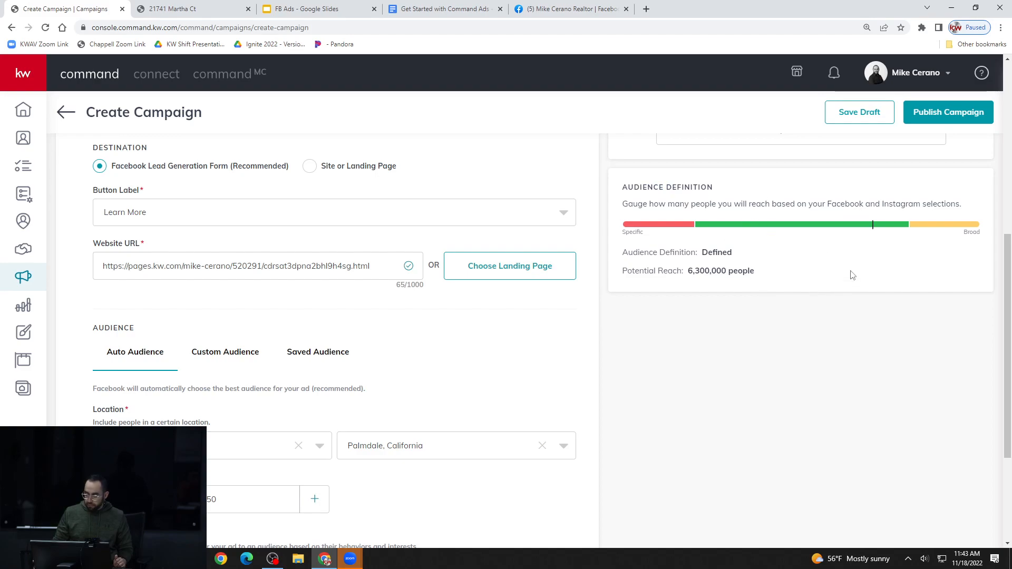
{"action": "scroll", "coordinate": [759, 316], "scroll_direction": "up", "scroll_amount": 1}
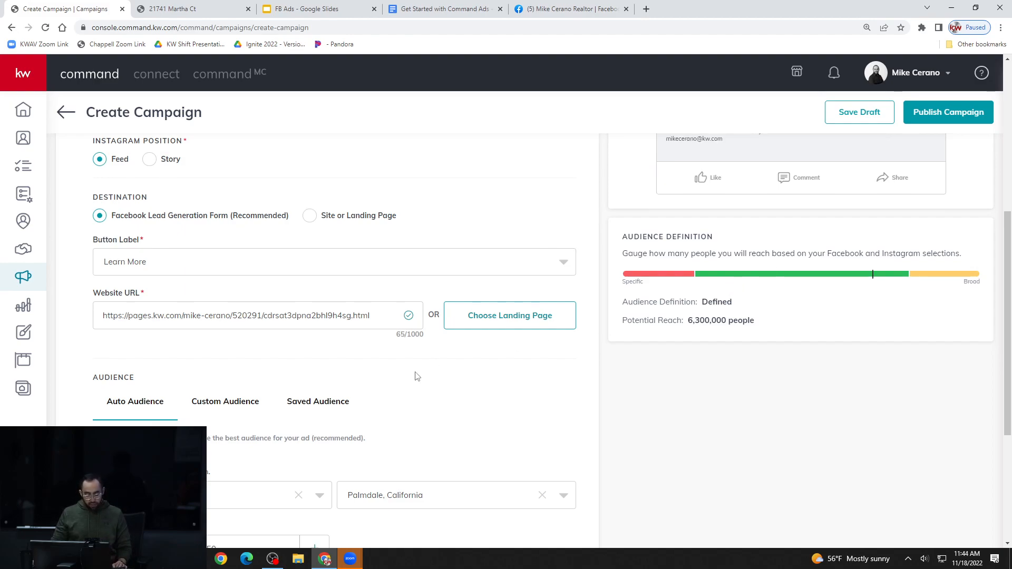
{"action": "scroll", "coordinate": [369, 417], "scroll_direction": "down", "scroll_amount": 1}
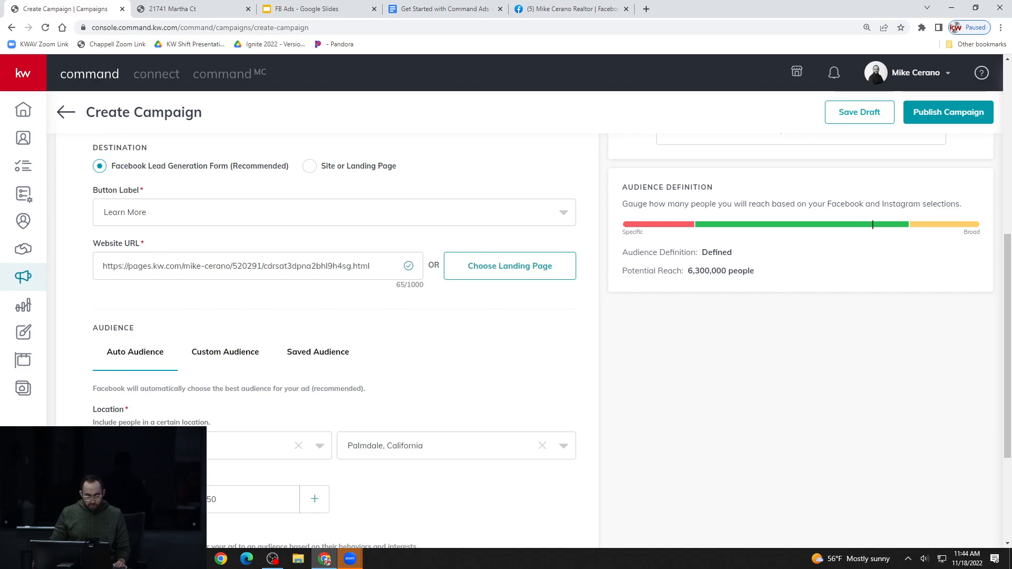
Set the Palmdale audience radius to 15 miles and check the potential reach
{"action": "left_click_drag", "start_coordinate": [215, 500], "coordinate": [216, 500]}
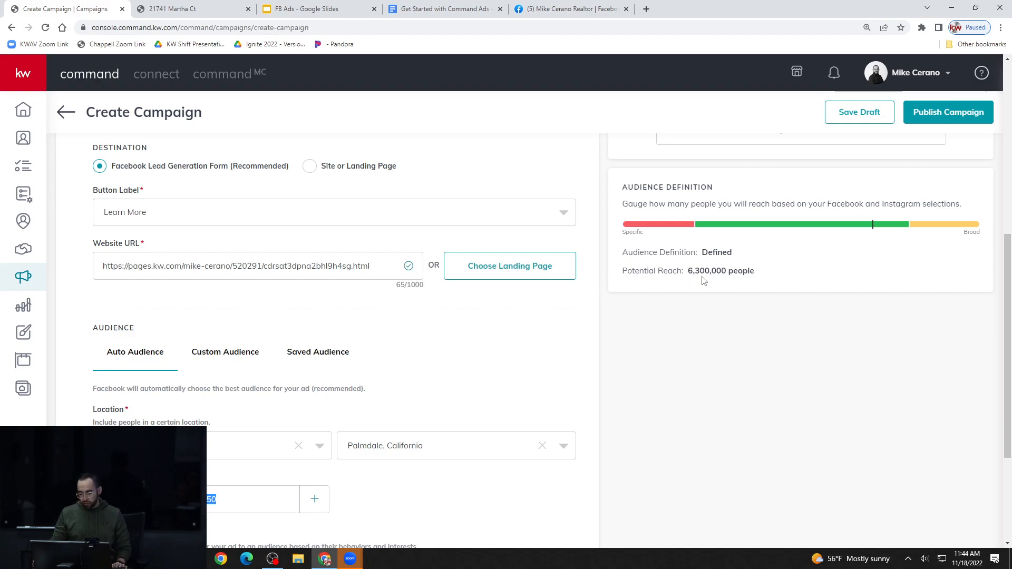
{"action": "double_click", "coordinate": [248, 502]}
{"action": "type", "text": "15"}
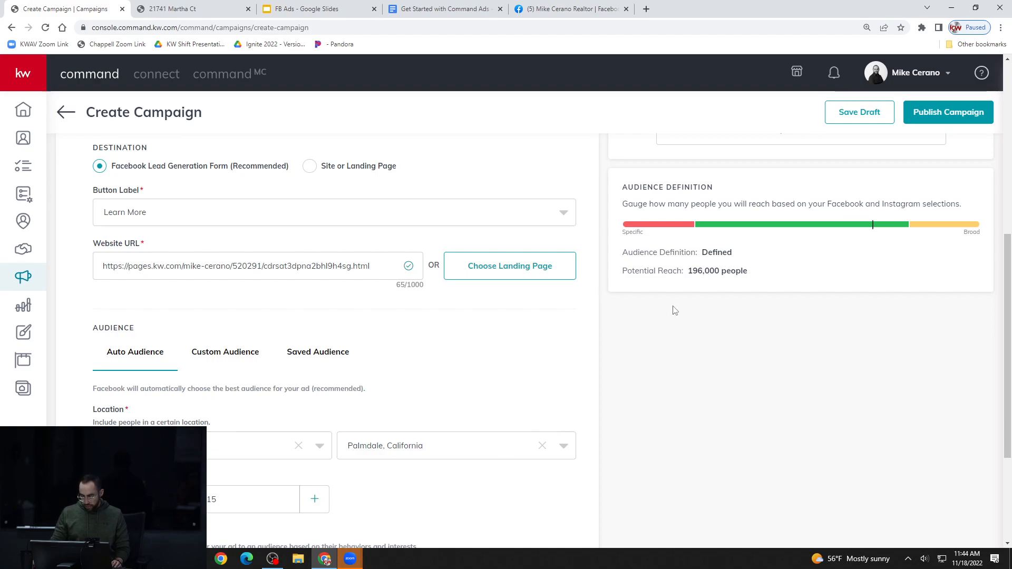
{"action": "left_click_drag", "start_coordinate": [691, 272], "coordinate": [728, 273]}
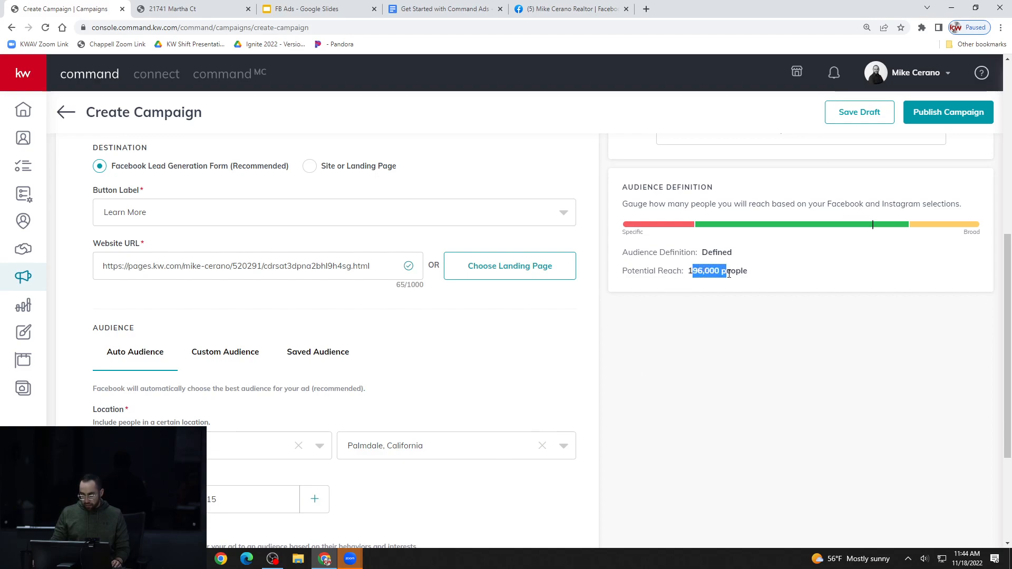
{"action": "left_click", "coordinate": [714, 324]}
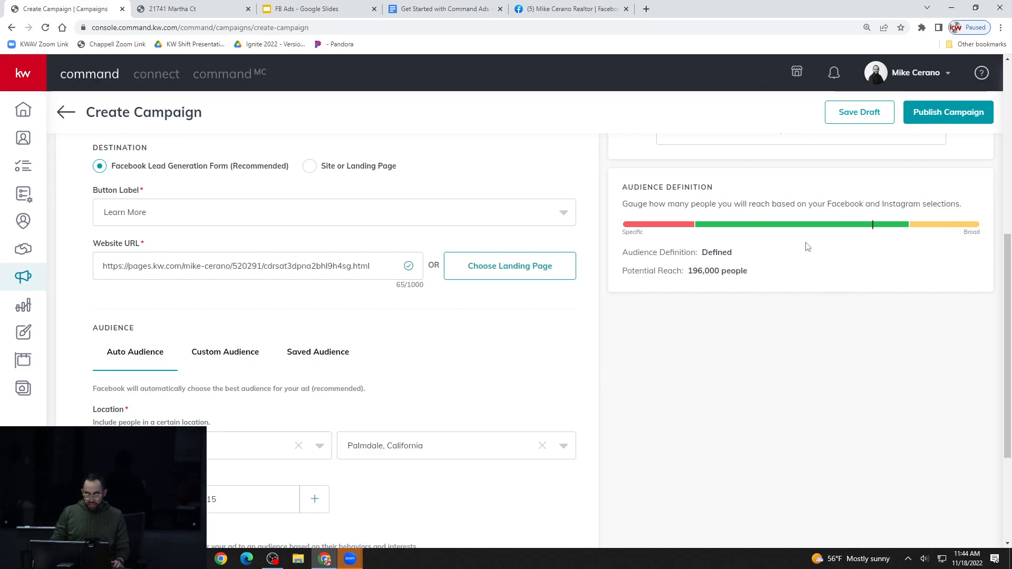
Save the Facebook and Instagram settings with the Palmdale, California audience
{"action": "scroll", "coordinate": [767, 249], "scroll_direction": "down", "scroll_amount": 2}
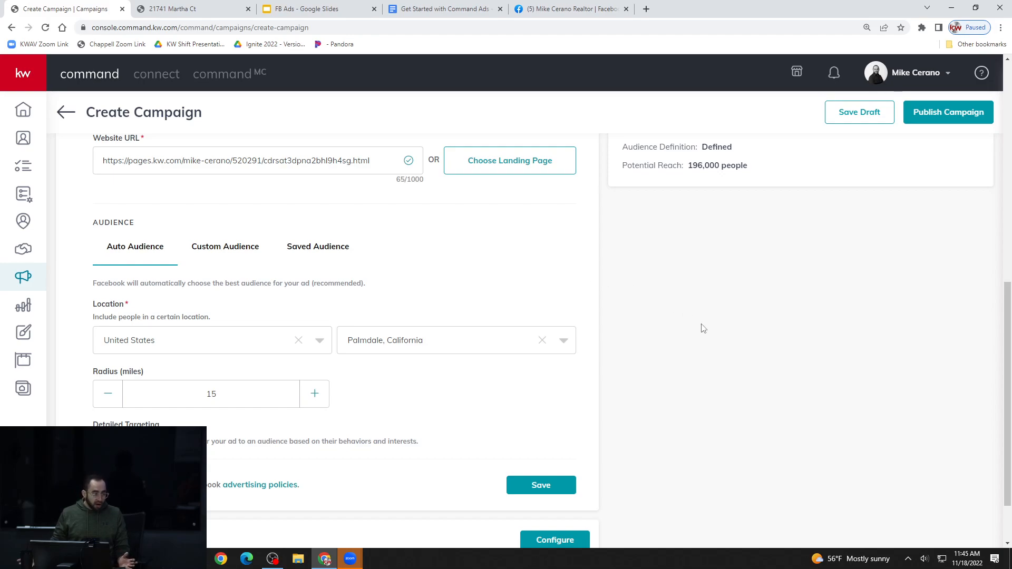
{"action": "scroll", "coordinate": [701, 328], "scroll_direction": "down", "scroll_amount": 1}
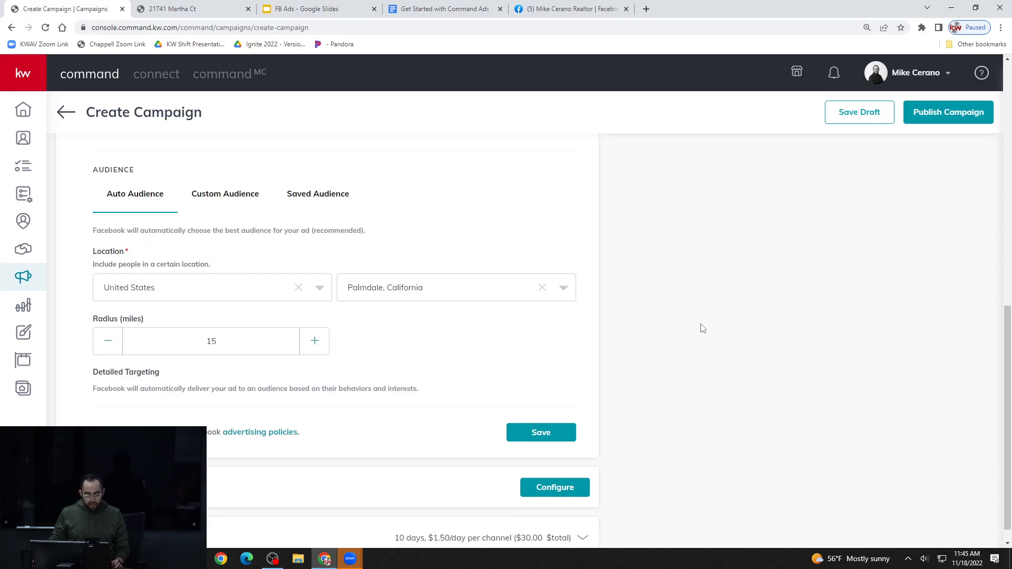
{"action": "scroll", "coordinate": [699, 330], "scroll_direction": "down", "scroll_amount": 1}
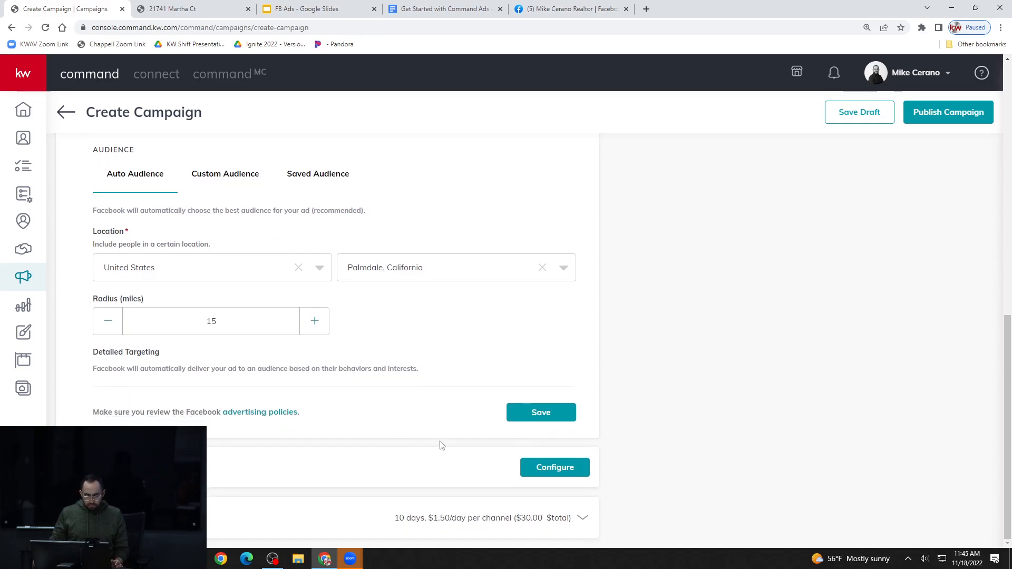
{"action": "left_click", "coordinate": [541, 412]}
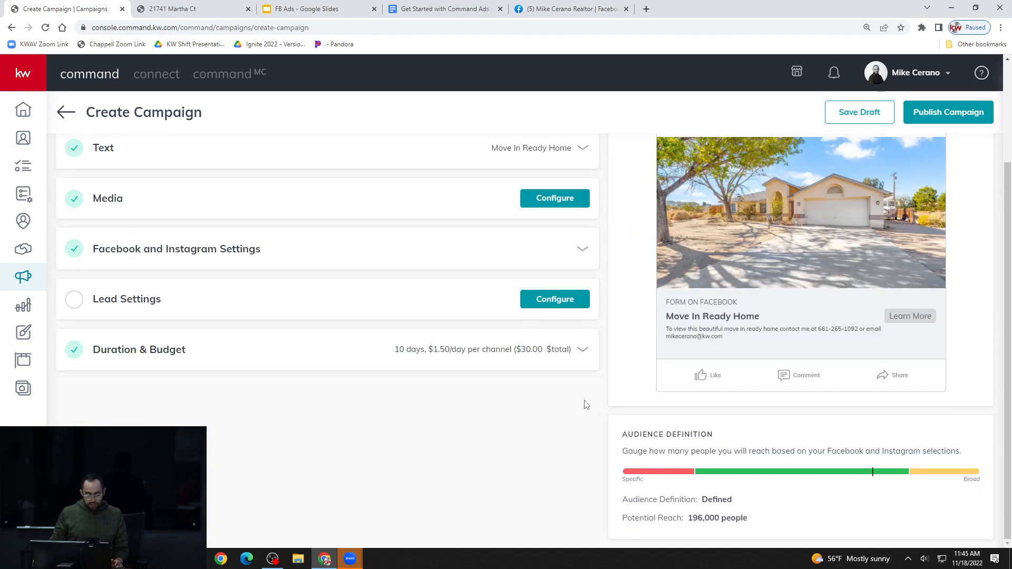
Open the Lead Settings and auto-tag the campaign's leads with the existing FB Ad Leads tag
{"action": "left_click", "coordinate": [147, 305]}
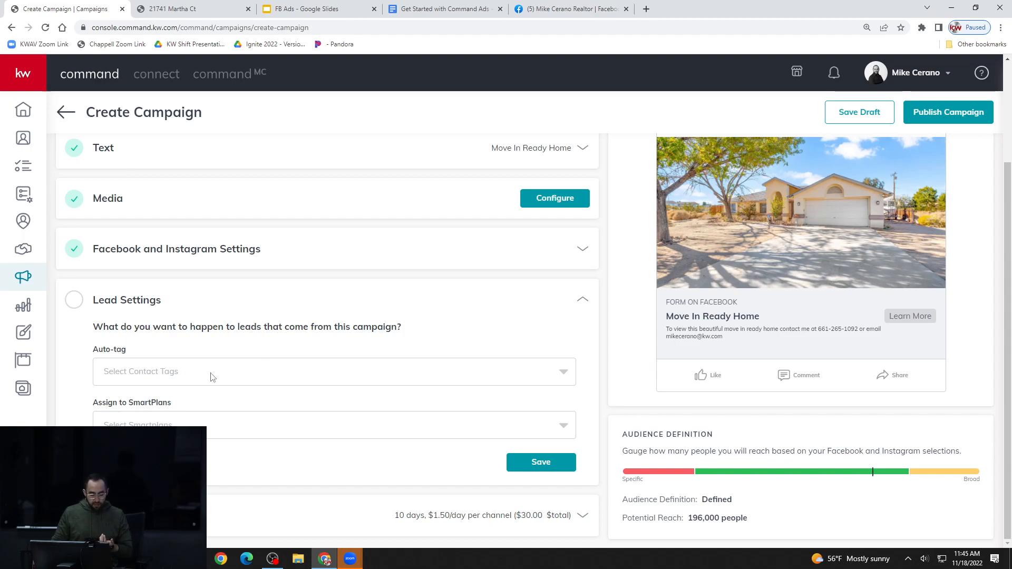
{"action": "left_click_drag", "start_coordinate": [93, 354], "coordinate": [133, 357]}
{"action": "left_click", "coordinate": [197, 376]}
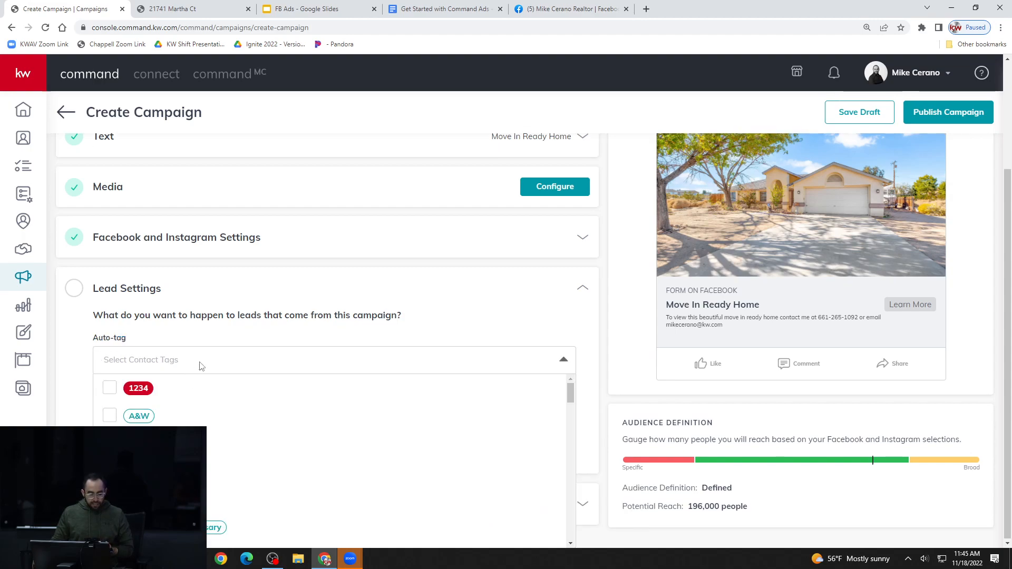
{"action": "scroll", "coordinate": [244, 425], "scroll_direction": "down", "scroll_amount": 4}
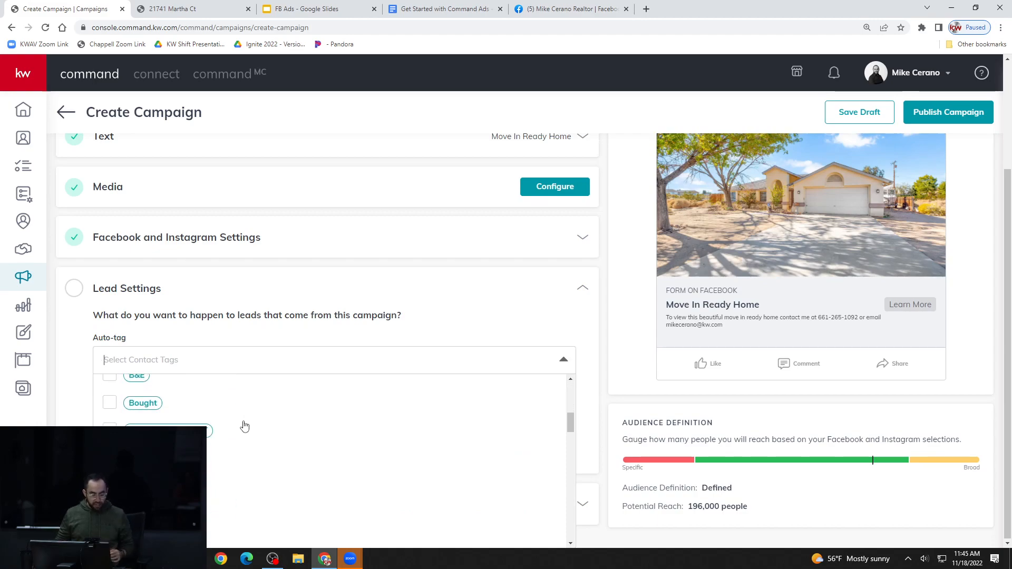
{"action": "scroll", "coordinate": [245, 409], "scroll_direction": "down", "scroll_amount": 1}
{"action": "scroll", "coordinate": [245, 407], "scroll_direction": "down", "scroll_amount": 1}
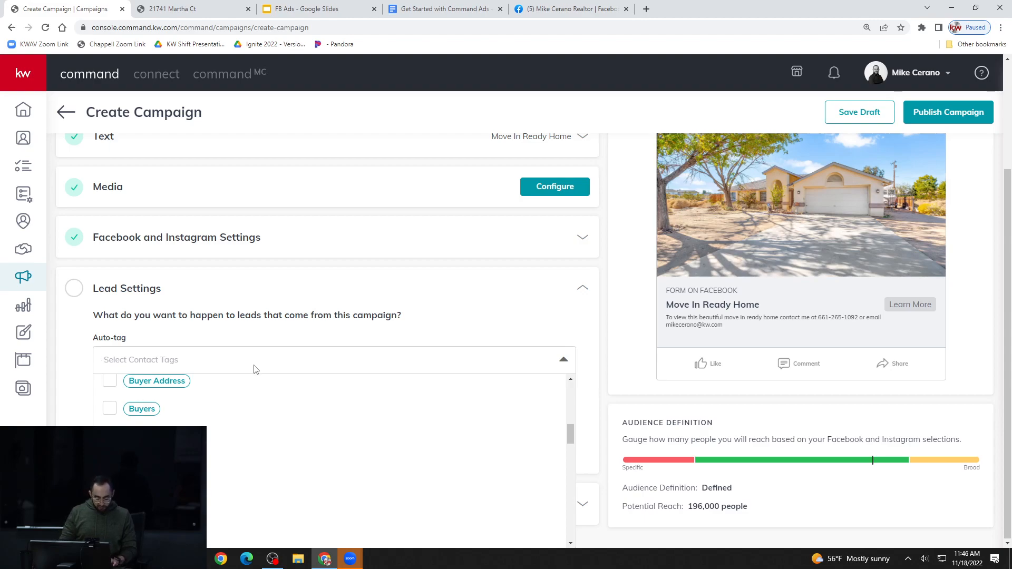
{"action": "type", "text": "lead"}
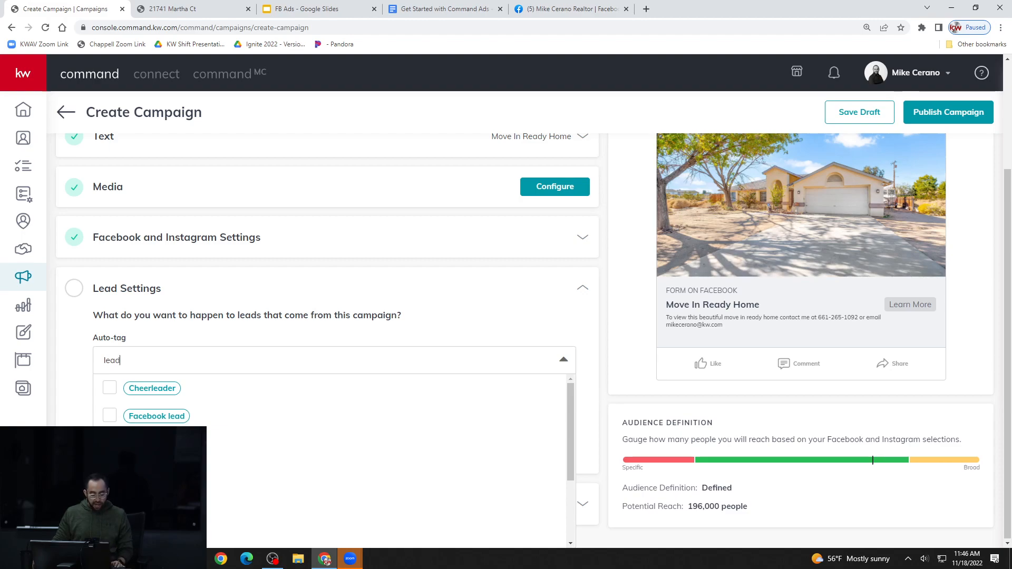
{"action": "left_click", "coordinate": [152, 443]}
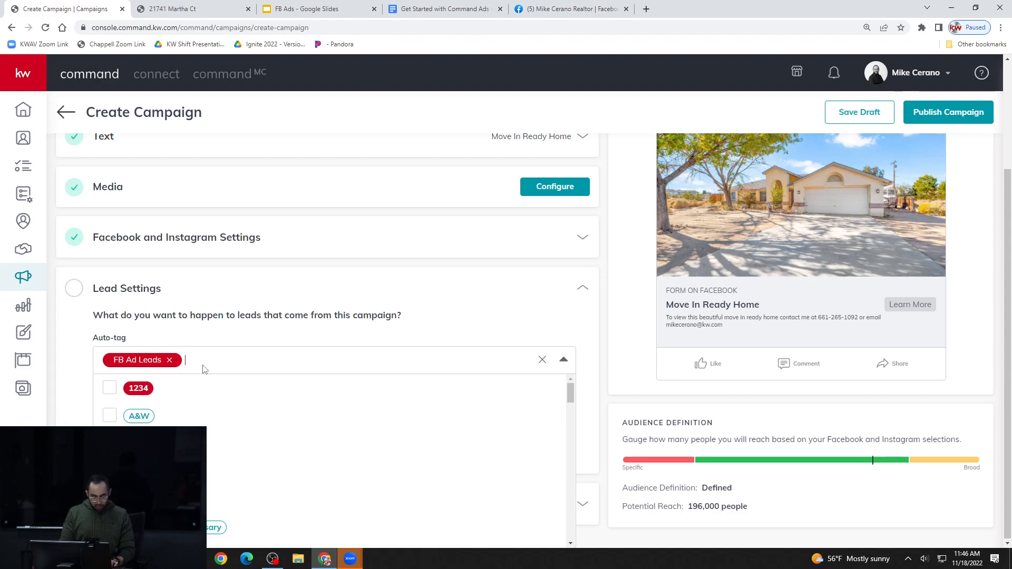
Try entering Instagram Lead as an additional auto-tag for the campaign's leads
{"action": "type", "text": "I"}
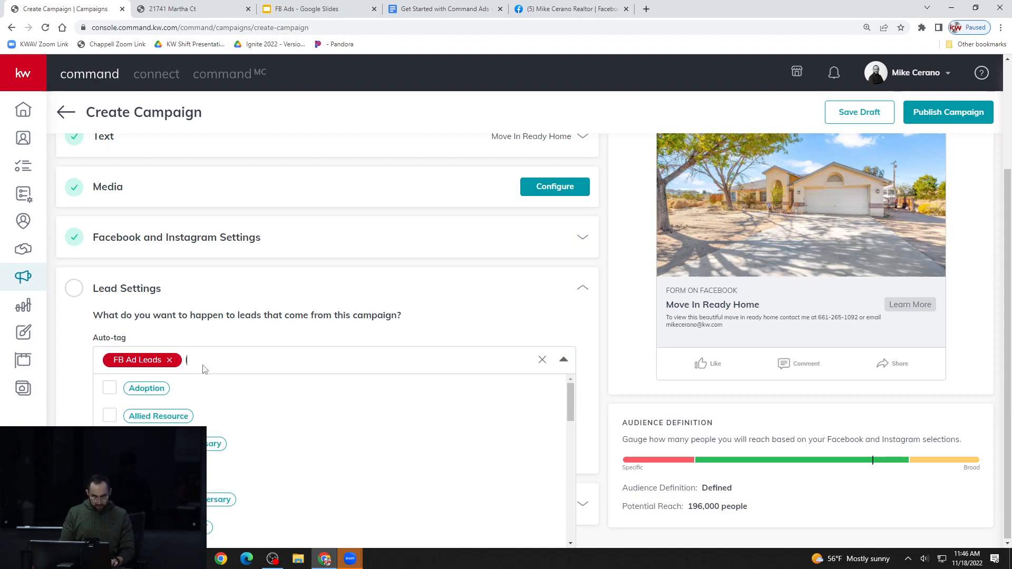
{"action": "type", "text": "nstragram Lead"}
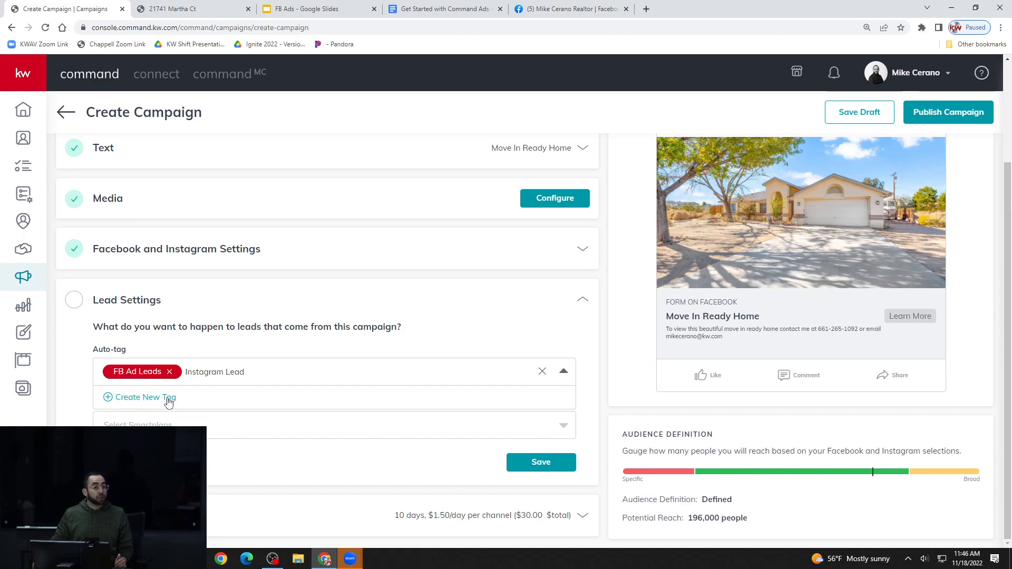
{"action": "left_click", "coordinate": [247, 374]}
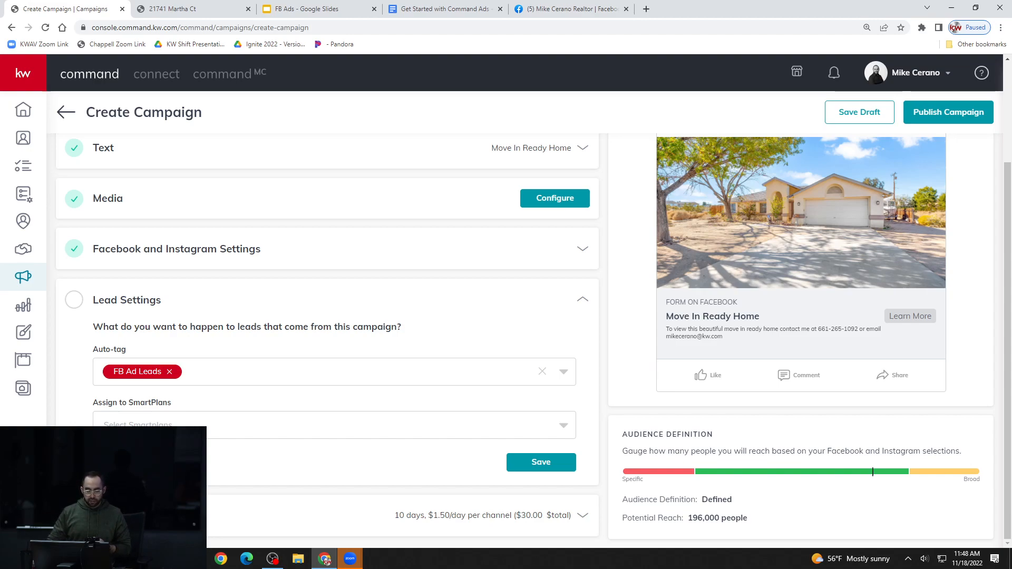
Look through the available SmartPlans and save the lead settings without assigning one
{"action": "left_click", "coordinate": [207, 428]}
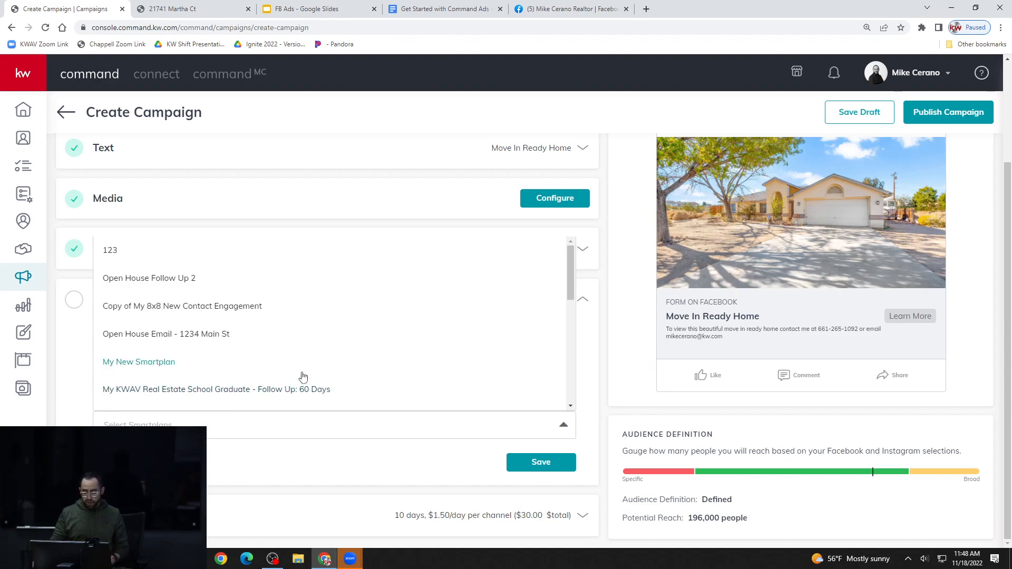
{"action": "left_click", "coordinate": [81, 403]}
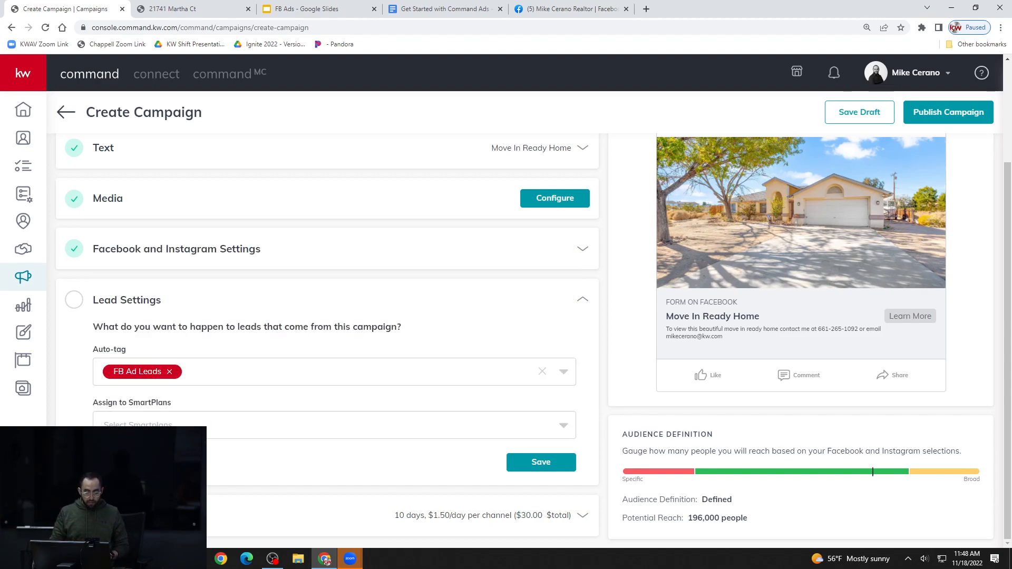
{"action": "left_click", "coordinate": [174, 429]}
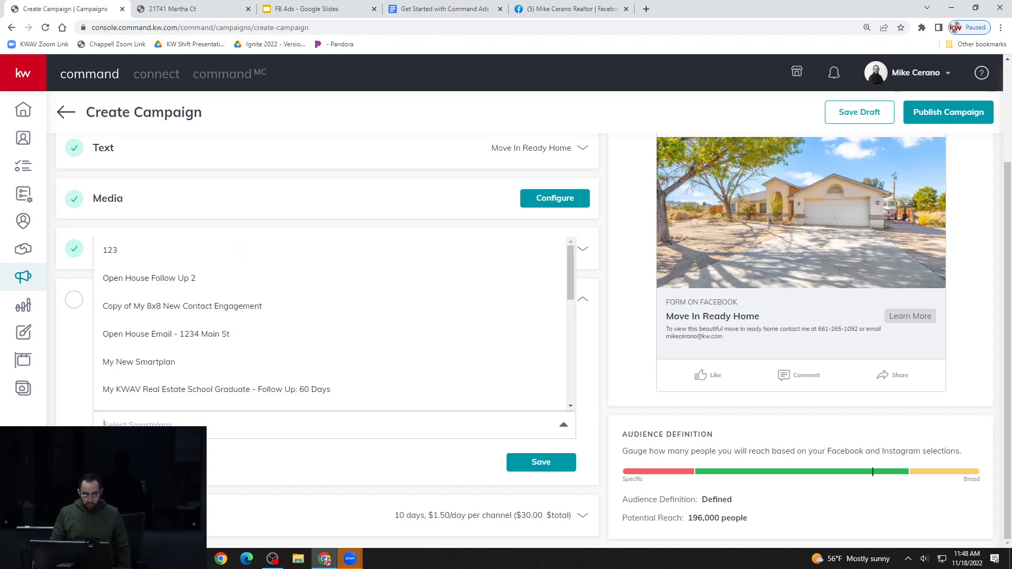
{"action": "left_click", "coordinate": [171, 448]}
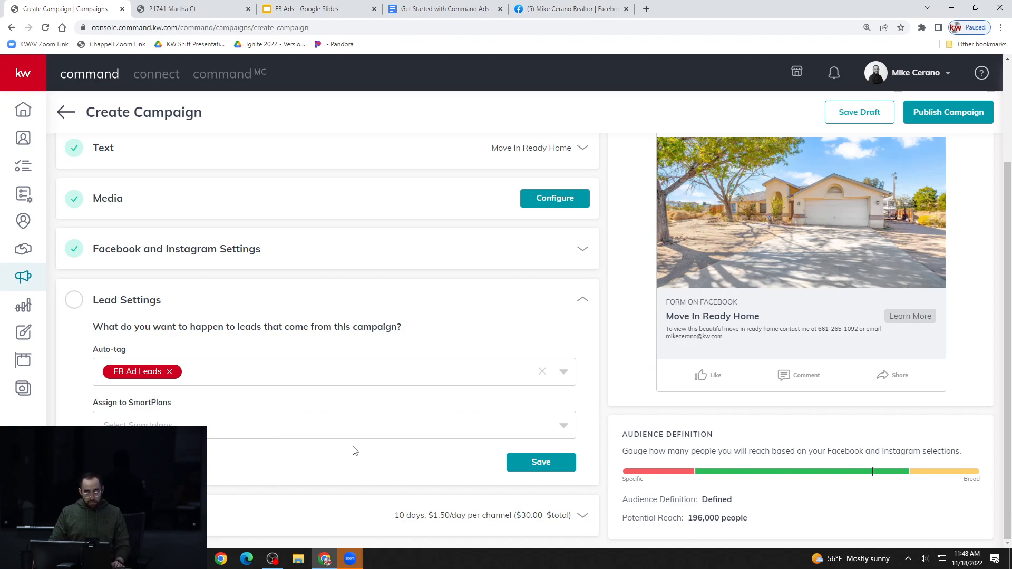
{"action": "left_click", "coordinate": [524, 462]}
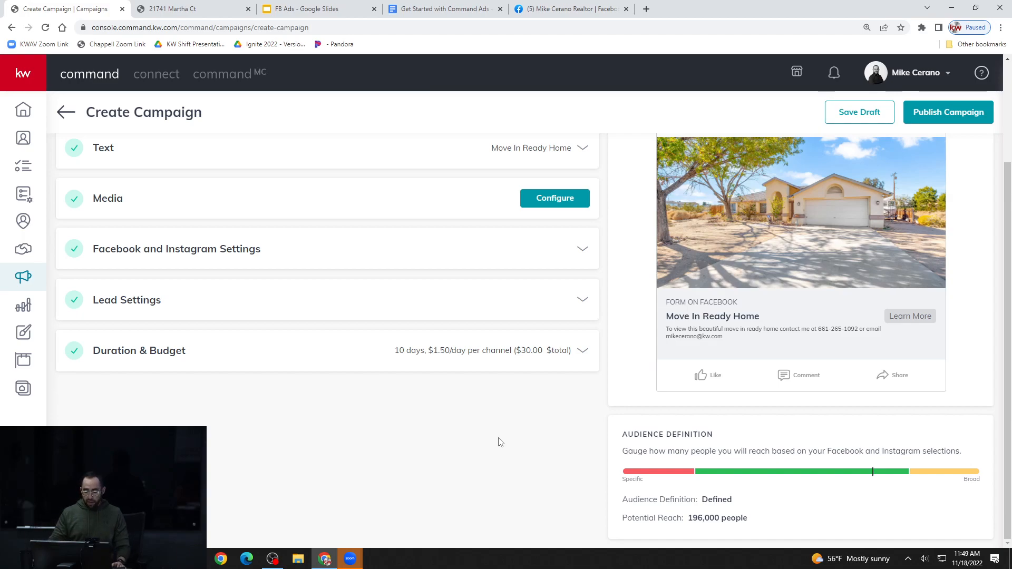
Open the Duration & Budget settings and examine the recommended campaign length and the start date calendar
{"action": "scroll", "coordinate": [517, 406], "scroll_direction": "up", "scroll_amount": 1}
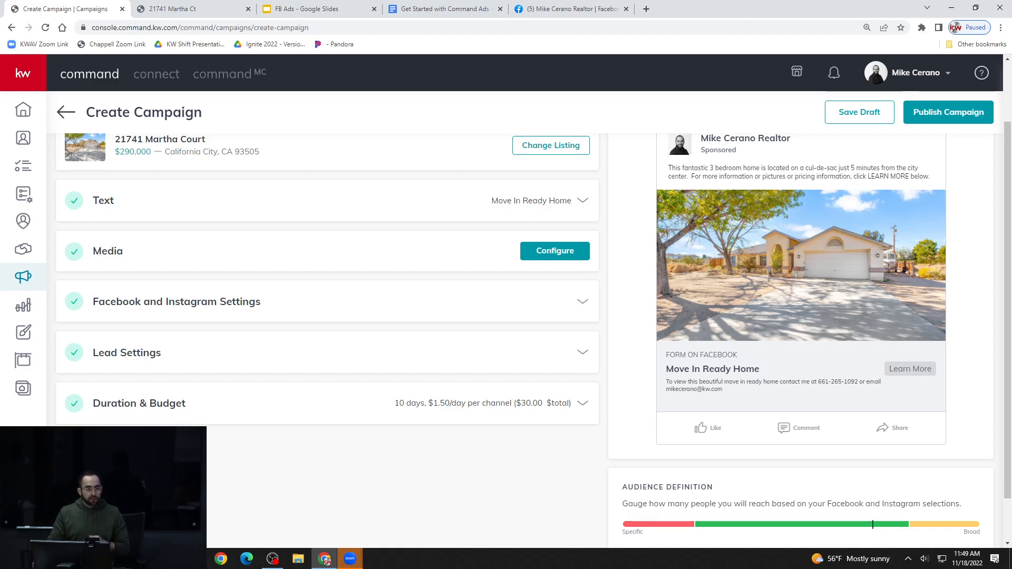
{"action": "left_click", "coordinate": [169, 410]}
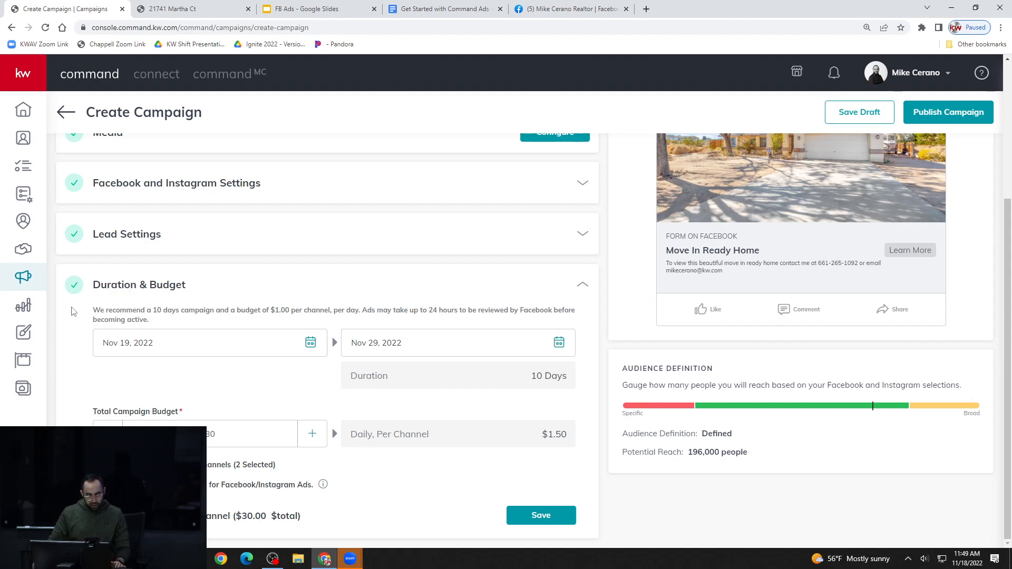
{"action": "left_click_drag", "start_coordinate": [93, 310], "coordinate": [361, 313]}
{"action": "left_click", "coordinate": [358, 314]}
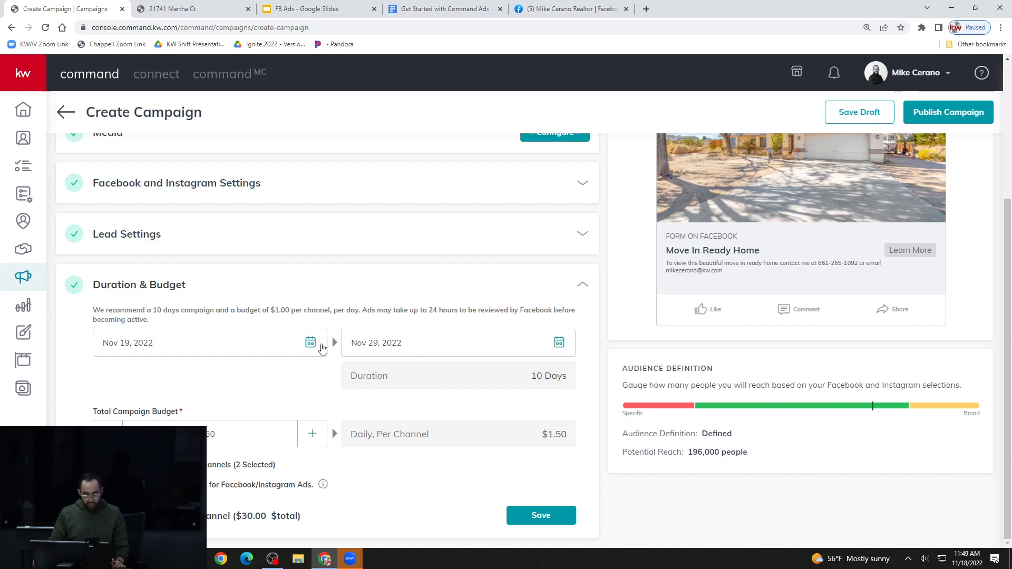
{"action": "left_click", "coordinate": [313, 343]}
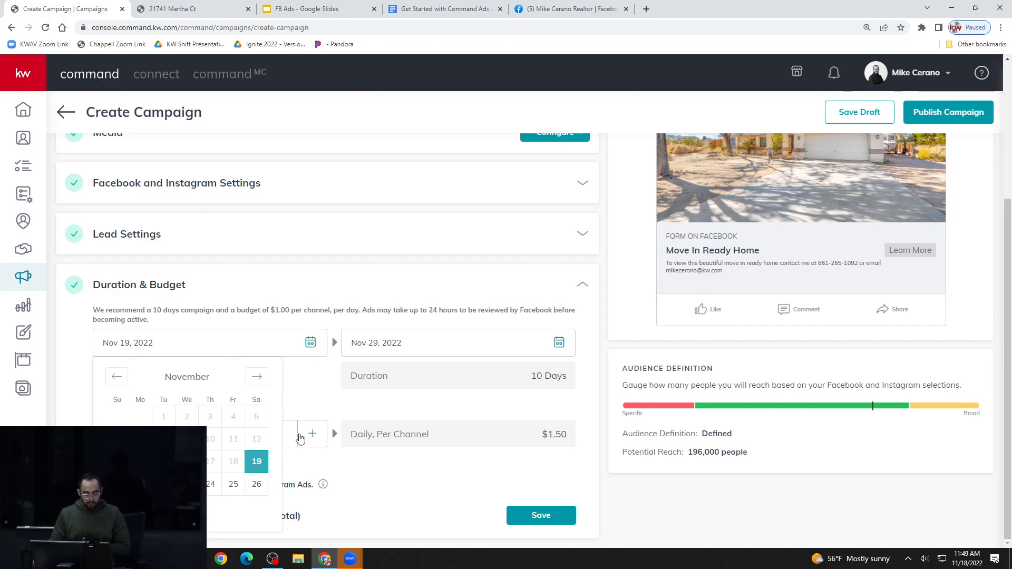
{"action": "left_click", "coordinate": [327, 402]}
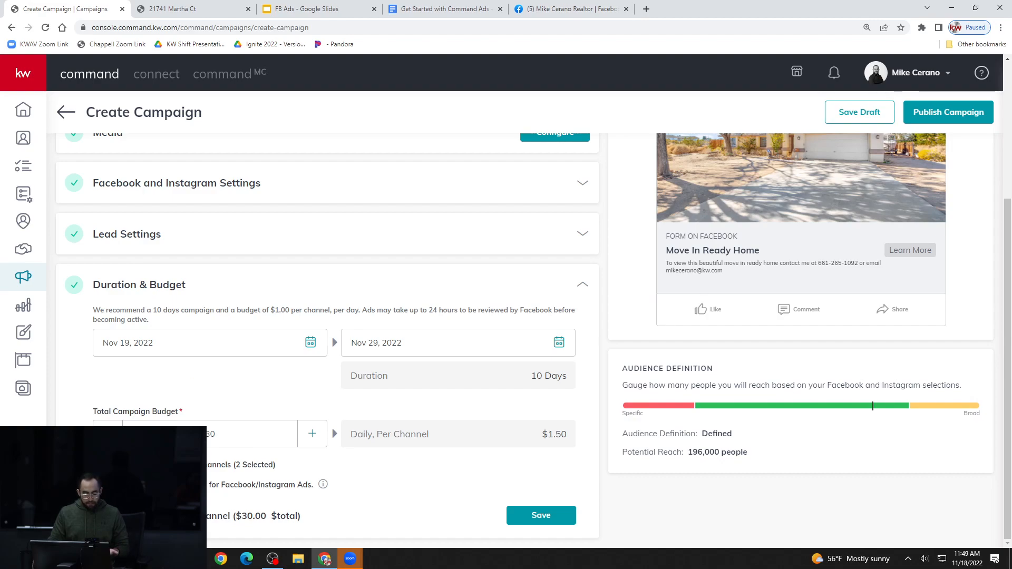
Review the total campaign budget and the daily amount per channel, and save the Duration & Budget settings
{"action": "left_click", "coordinate": [228, 435]}
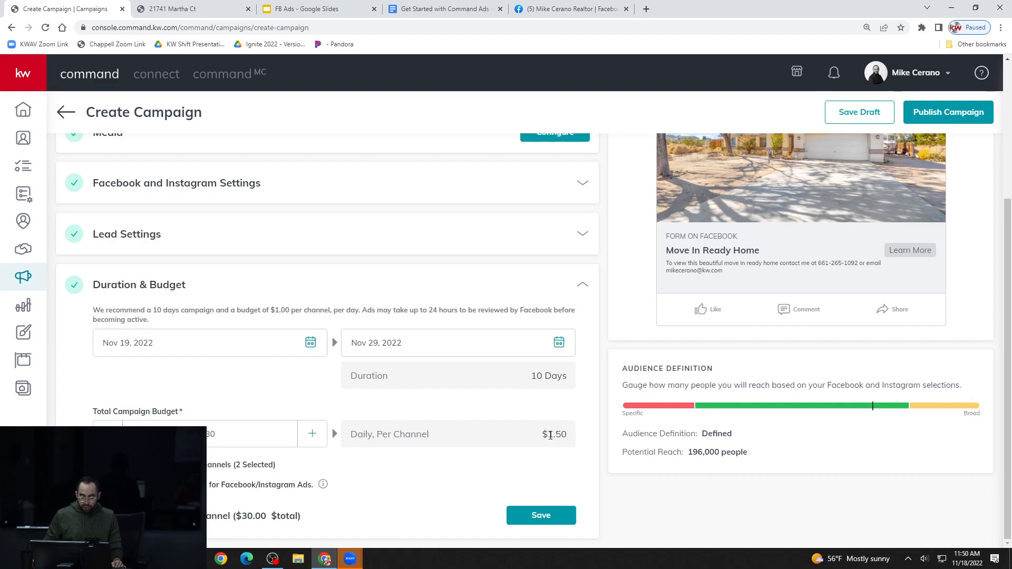
{"action": "left_click_drag", "start_coordinate": [571, 437], "coordinate": [545, 434]}
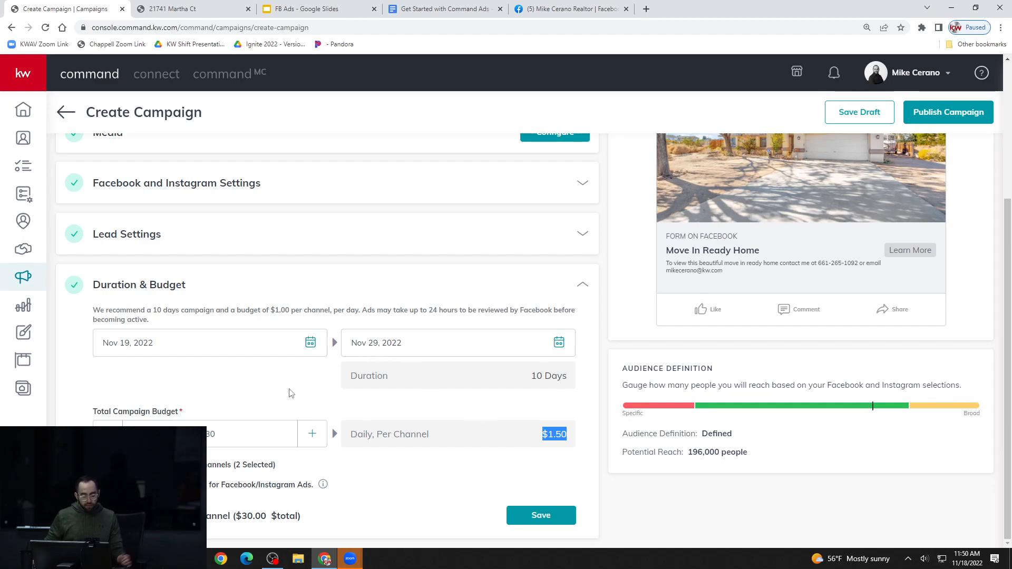
{"action": "left_click", "coordinate": [404, 459]}
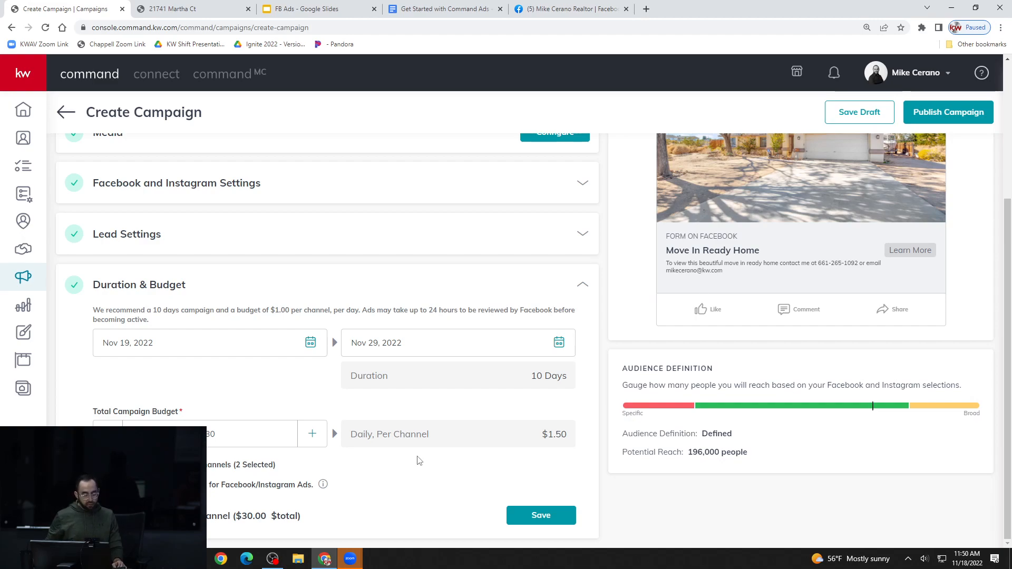
{"action": "left_click_drag", "start_coordinate": [547, 433], "coordinate": [569, 440]}
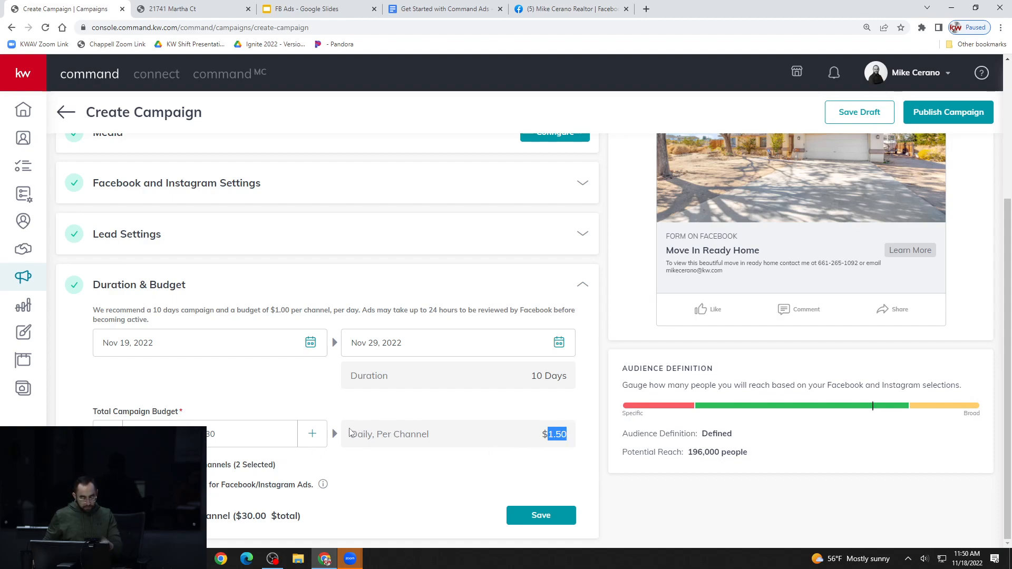
{"action": "left_click", "coordinate": [396, 454]}
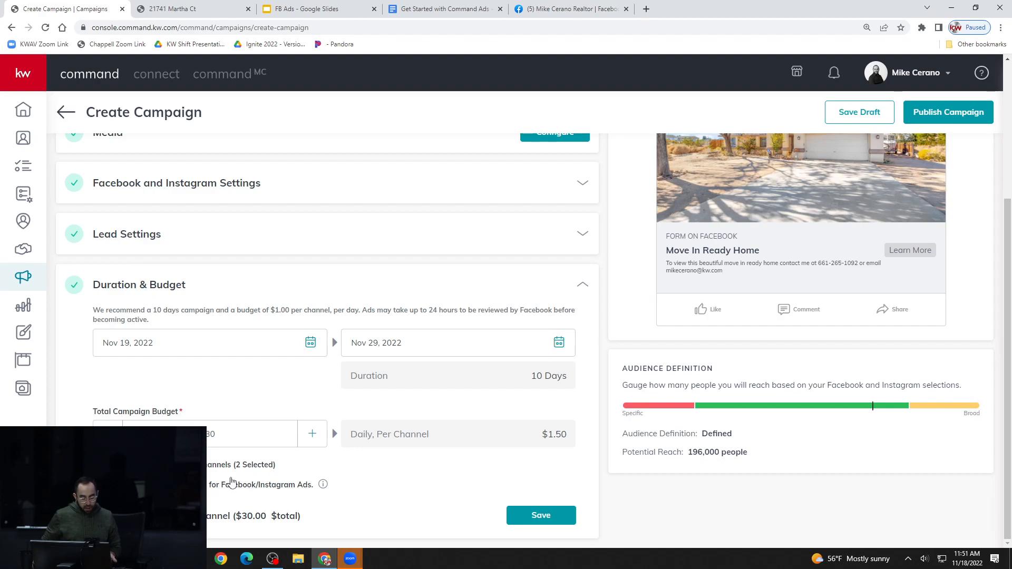
{"action": "mouse_move", "coordinate": [325, 487]}
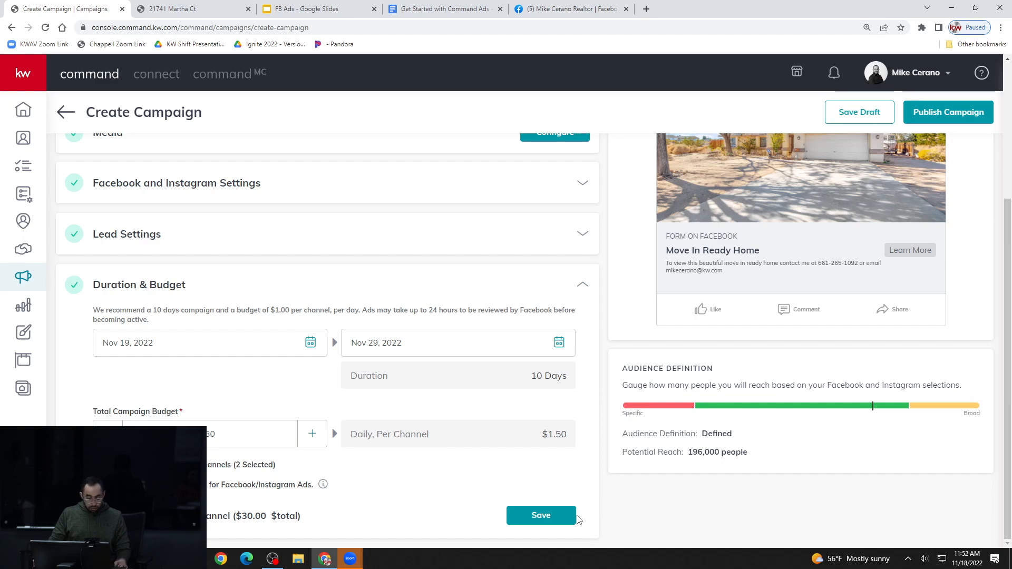
{"action": "left_click", "coordinate": [564, 520]}
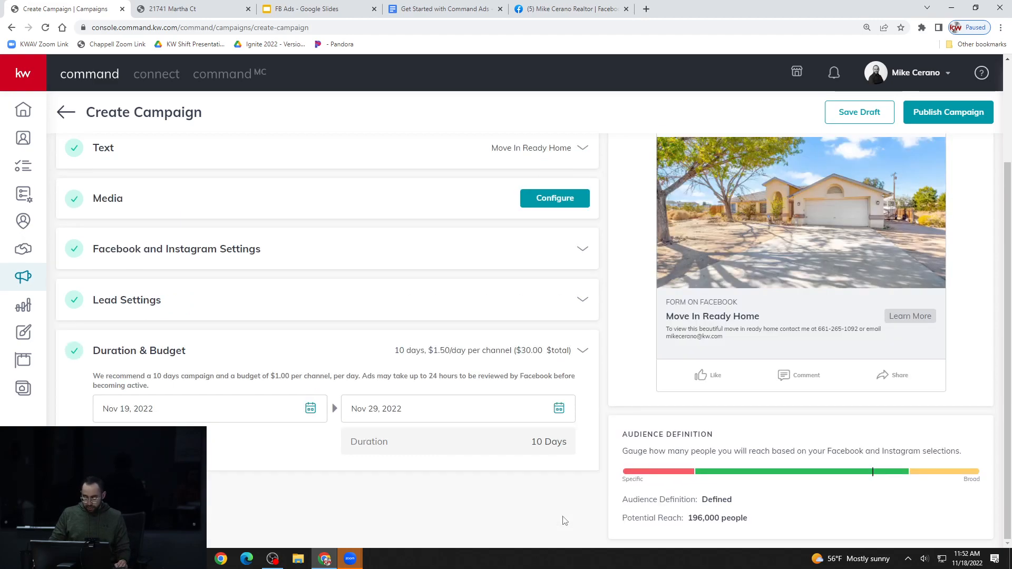
Start publishing the campaign, read the payment profile's billing note, and close the dialog without creating the campaign
{"action": "scroll", "coordinate": [565, 521], "scroll_direction": "up", "scroll_amount": 3}
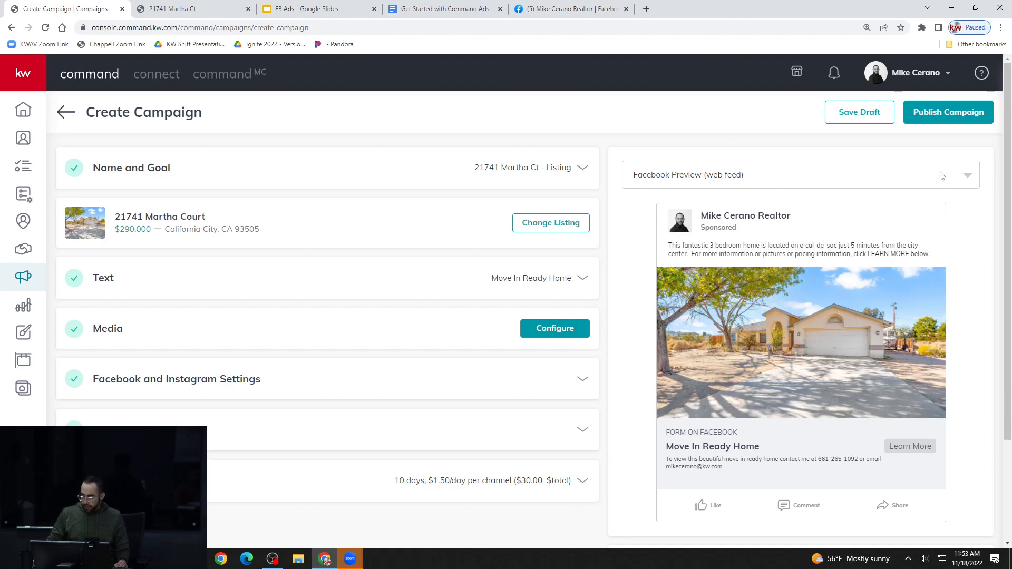
{"action": "left_click", "coordinate": [978, 119]}
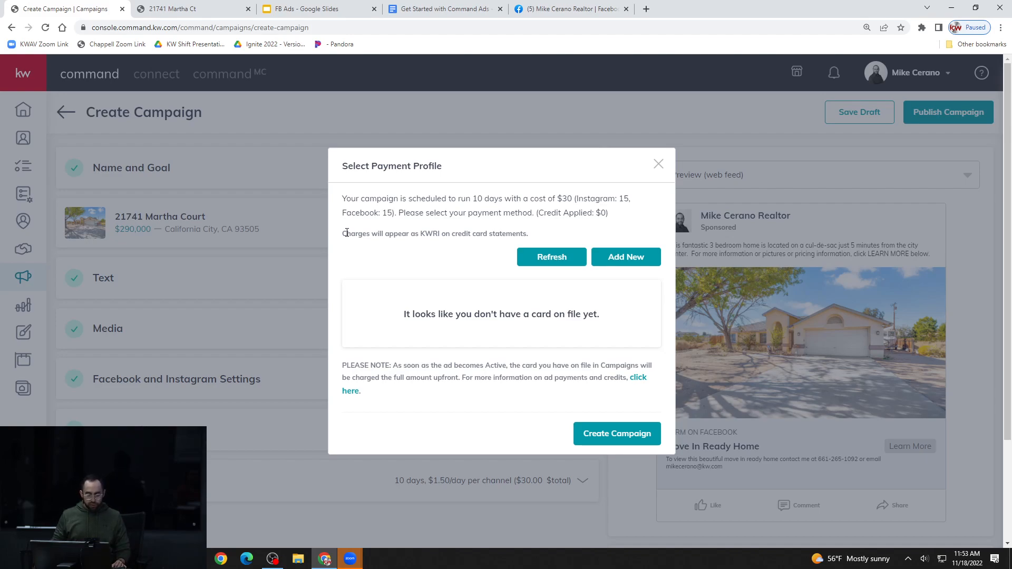
{"action": "left_click_drag", "start_coordinate": [346, 234], "coordinate": [441, 236]}
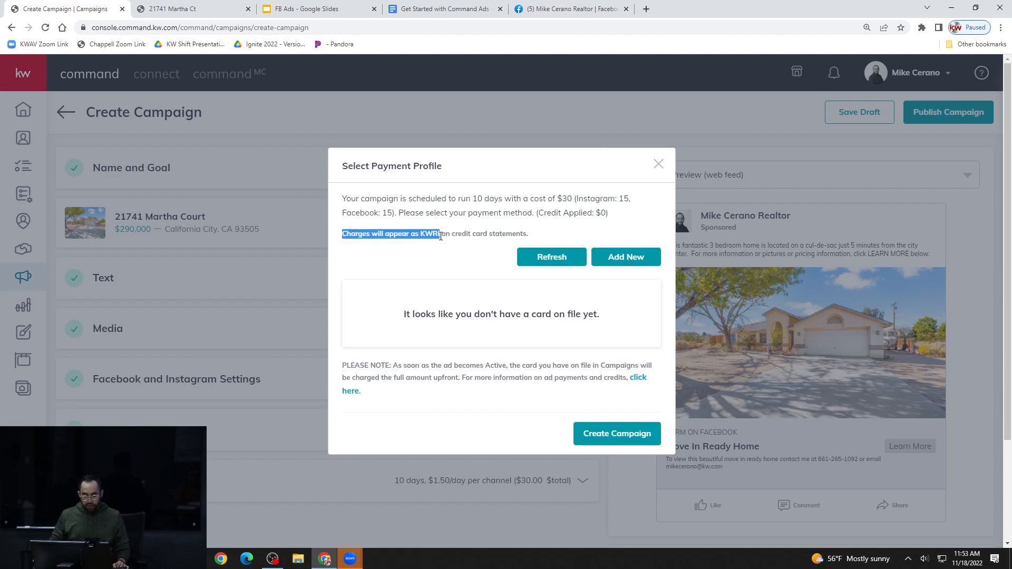
{"action": "left_click", "coordinate": [447, 236]}
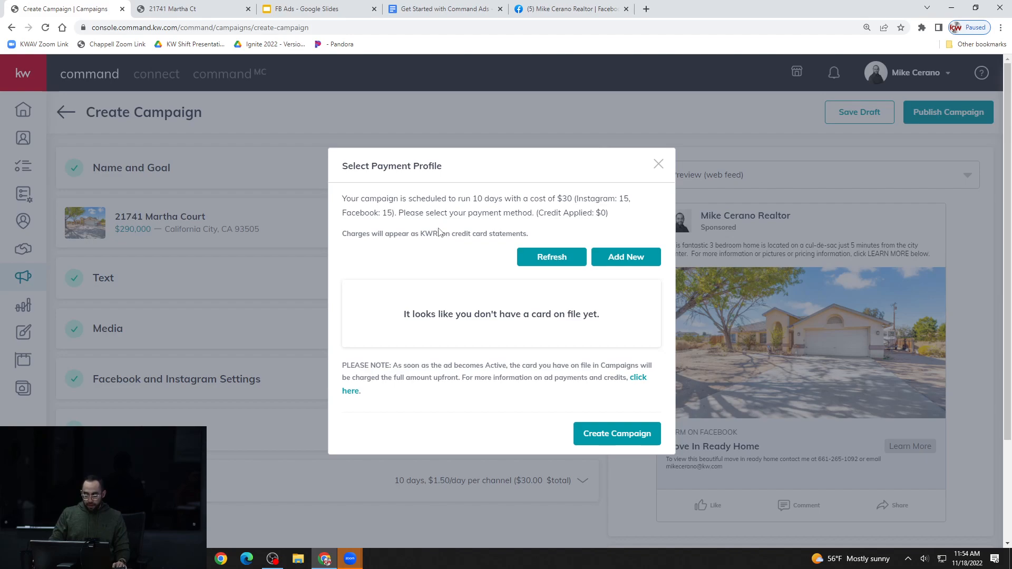
{"action": "left_click", "coordinate": [658, 165]}
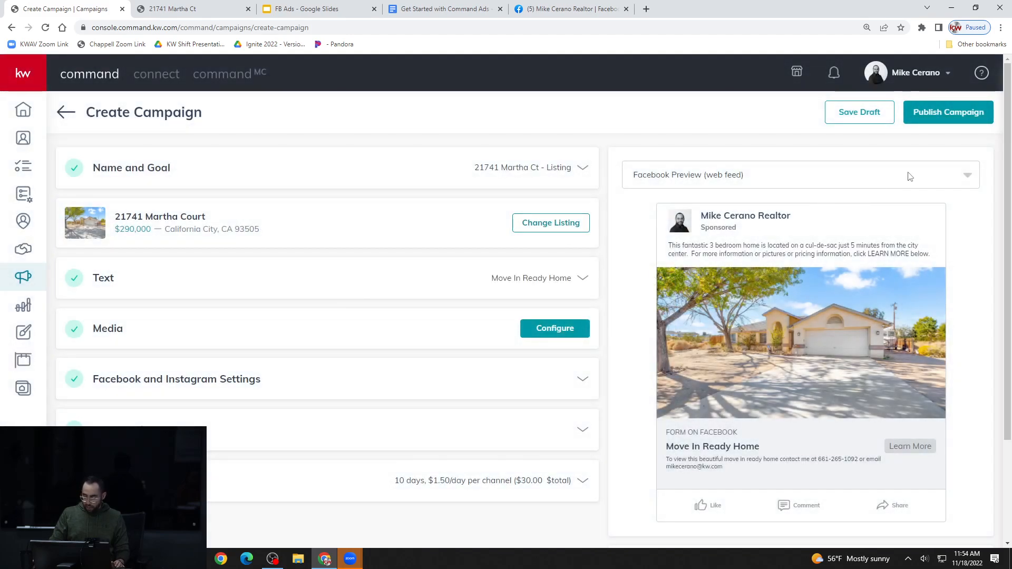
Save the listing campaign as a draft and expand its Facebook and Instagram channel rows in the Paid Ads list
{"action": "left_click", "coordinate": [856, 120]}
{"action": "left_click", "coordinate": [477, 344]}
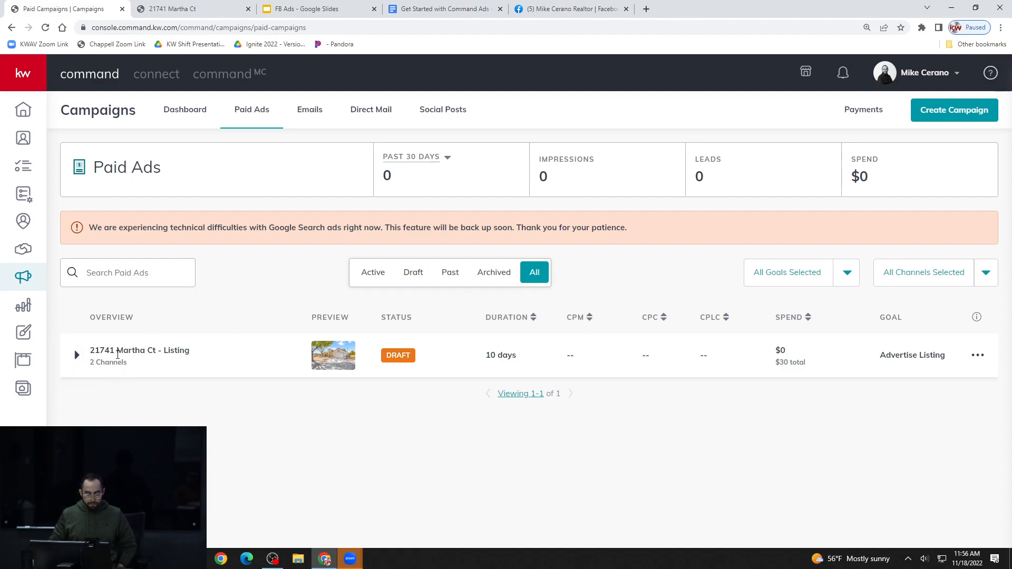
{"action": "left_click", "coordinate": [80, 358]}
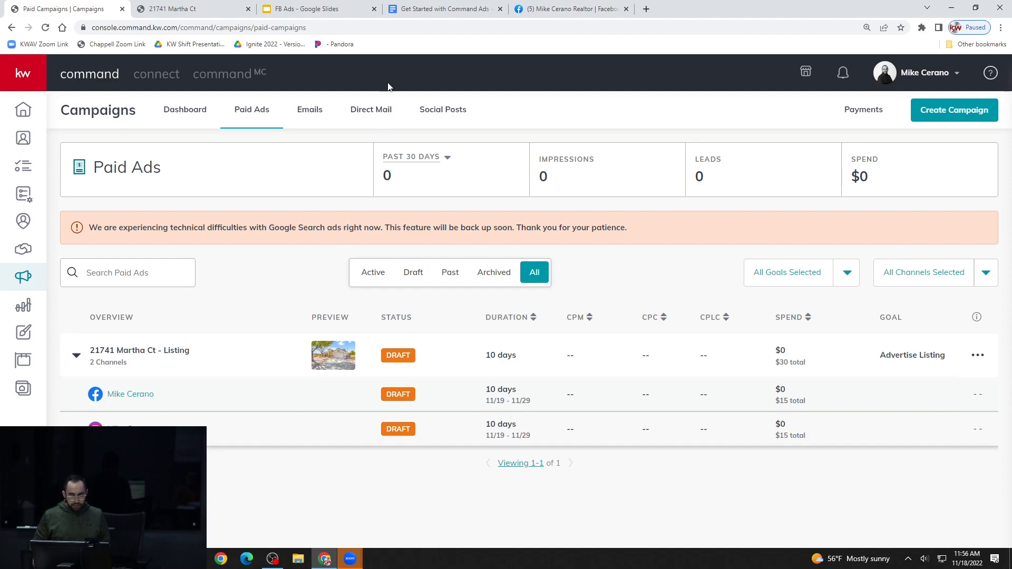
Switch to the FB Ads presentation in Google Slides and view the Just Listed, Home Value and Open Houses ad examples full screen
{"action": "left_click", "coordinate": [325, 11]}
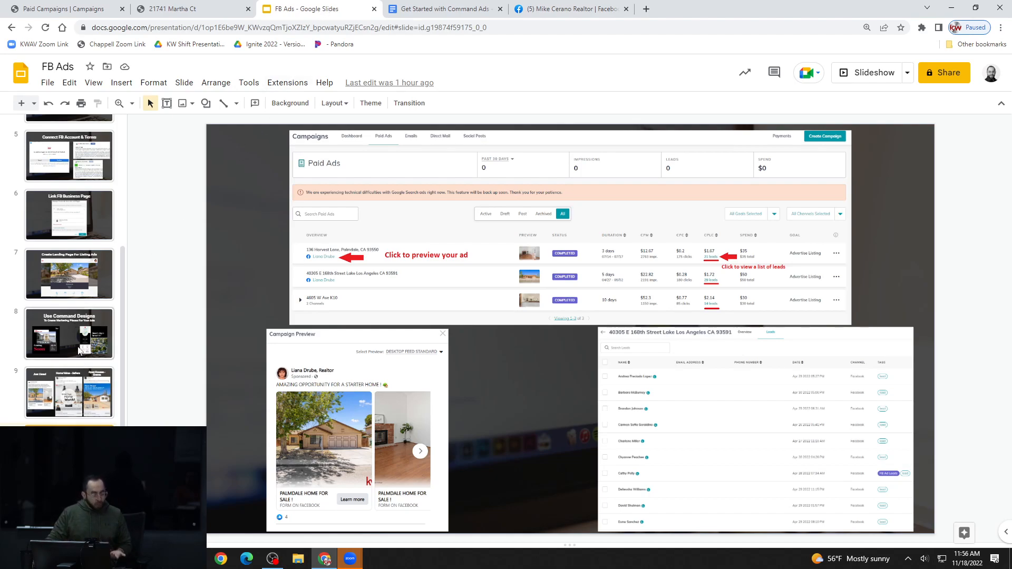
{"action": "left_click", "coordinate": [64, 394]}
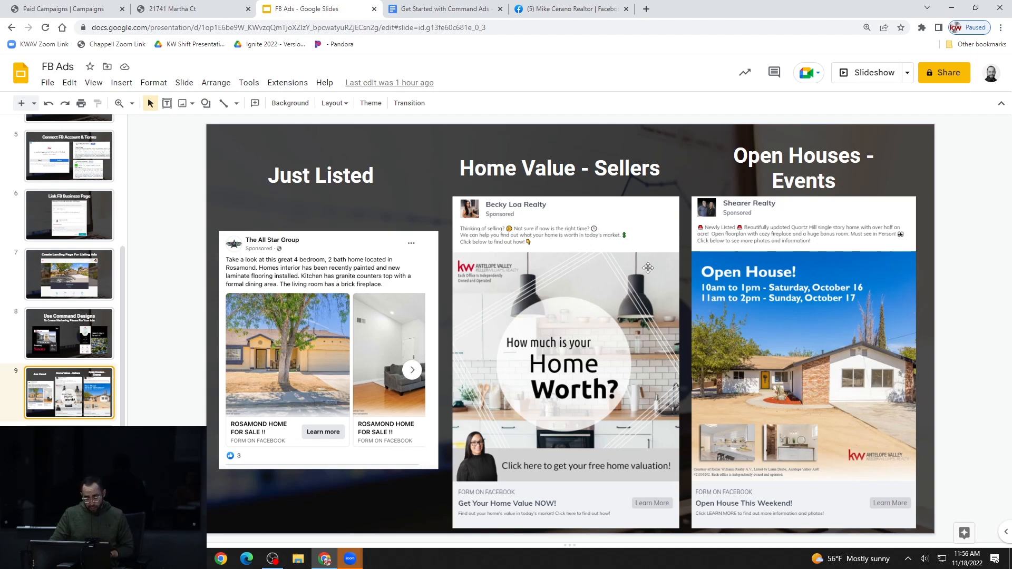
{"action": "left_click", "coordinate": [601, 301]}
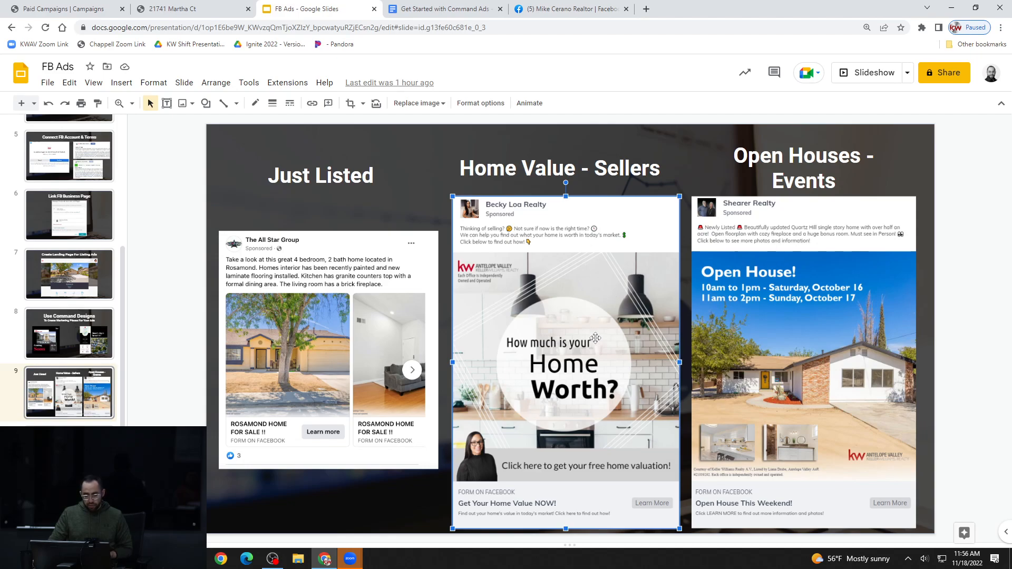
{"action": "left_click", "coordinate": [869, 79]}
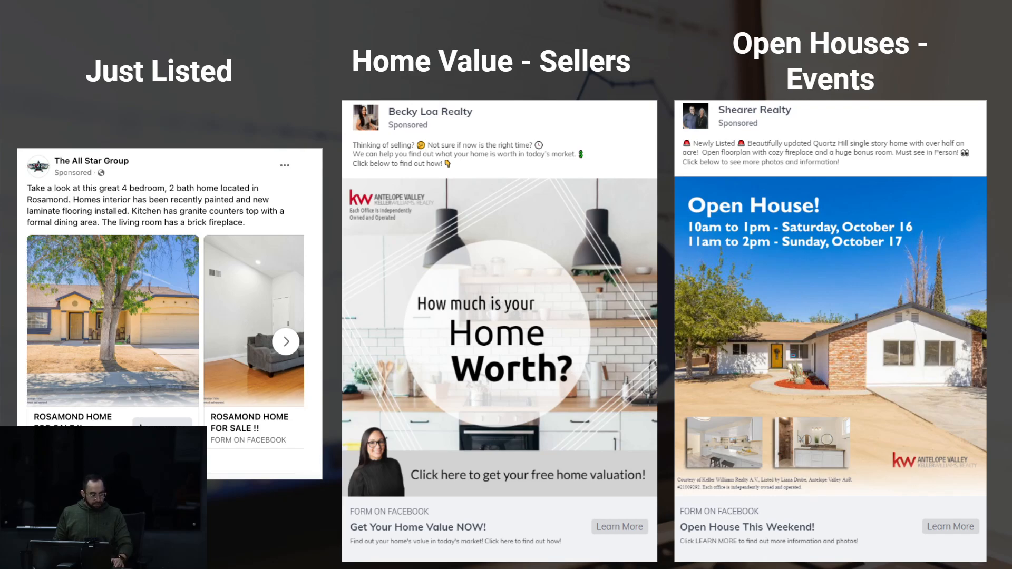
{"action": "key", "text": "Escape"}
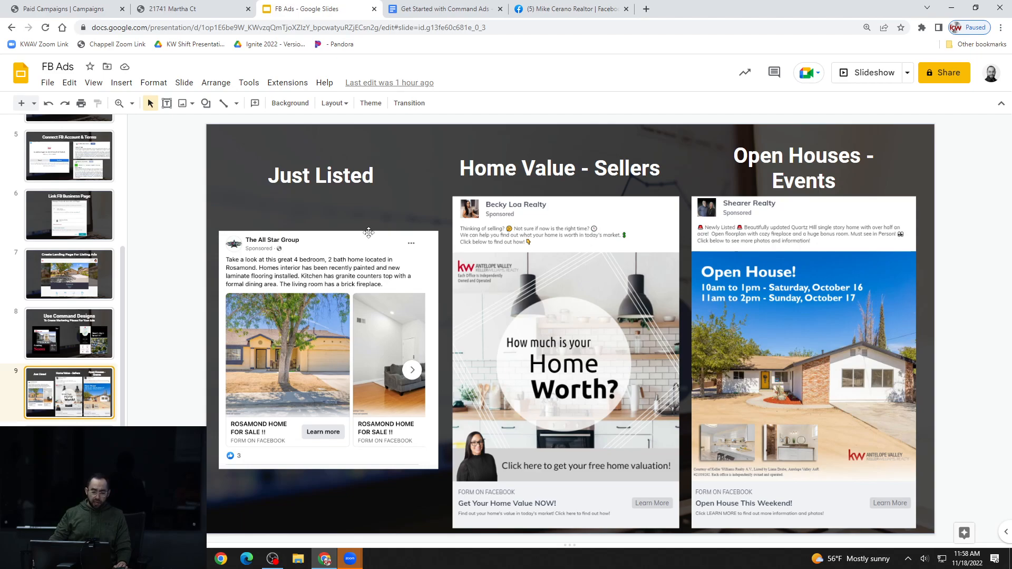
Return to the Paid Ads list in KW Command, collapse the draft campaign's channels, and review its edit, duplicate and archive options
{"action": "left_click", "coordinate": [98, 14]}
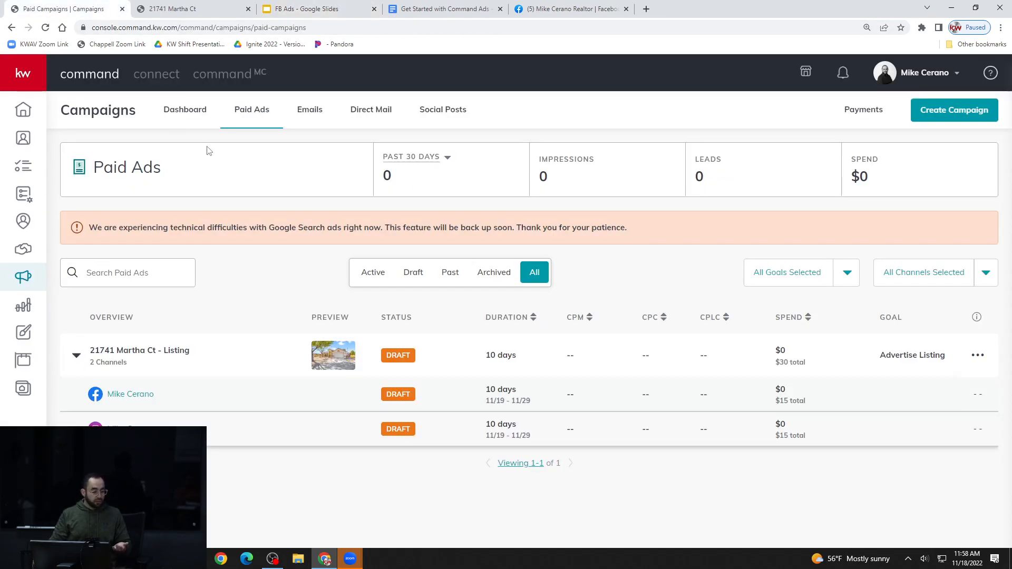
{"action": "left_click", "coordinate": [76, 358]}
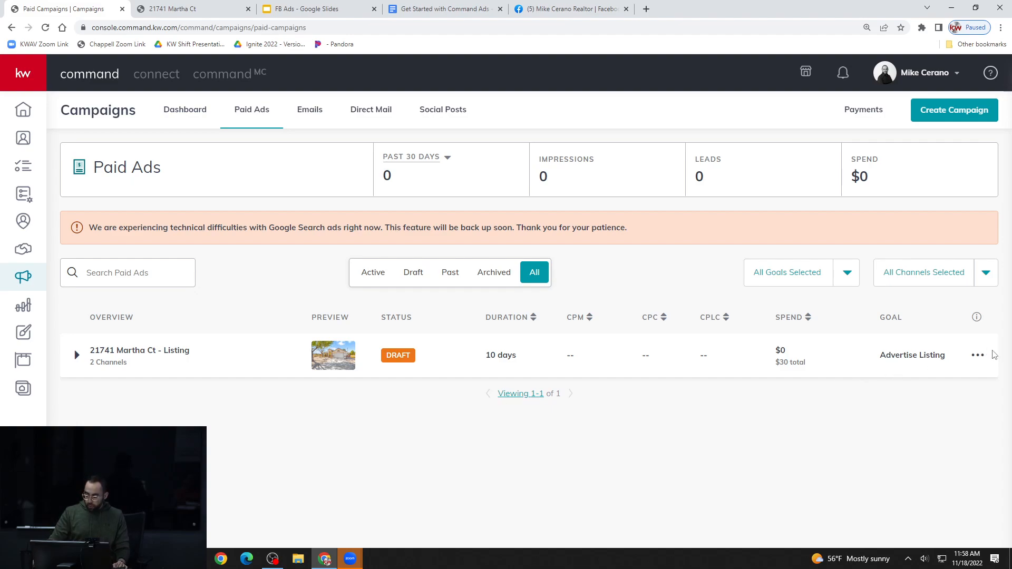
{"action": "left_click", "coordinate": [982, 356]}
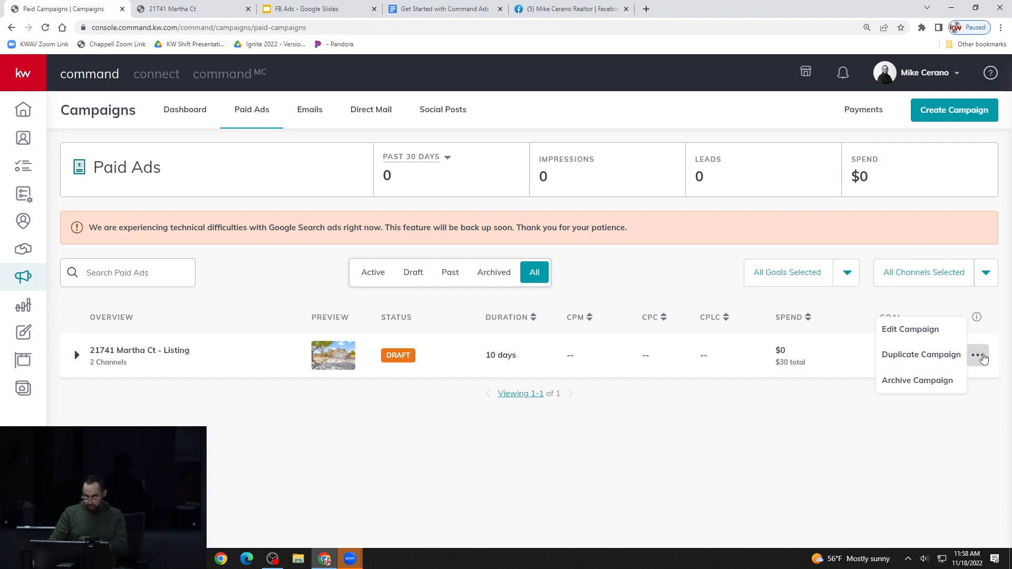
{"action": "left_click", "coordinate": [983, 358]}
{"action": "left_click", "coordinate": [983, 363]}
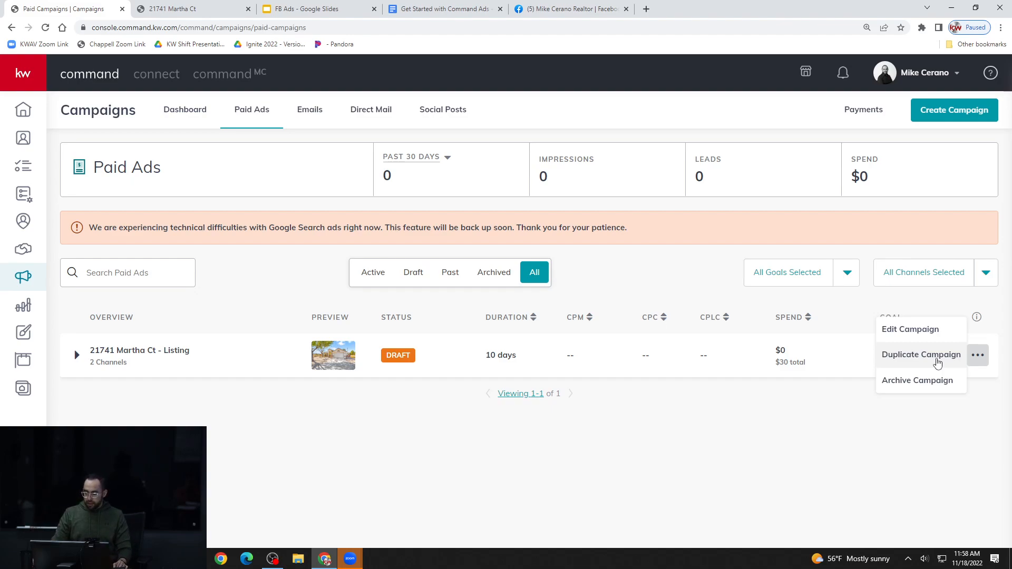
{"action": "left_click", "coordinate": [964, 431]}
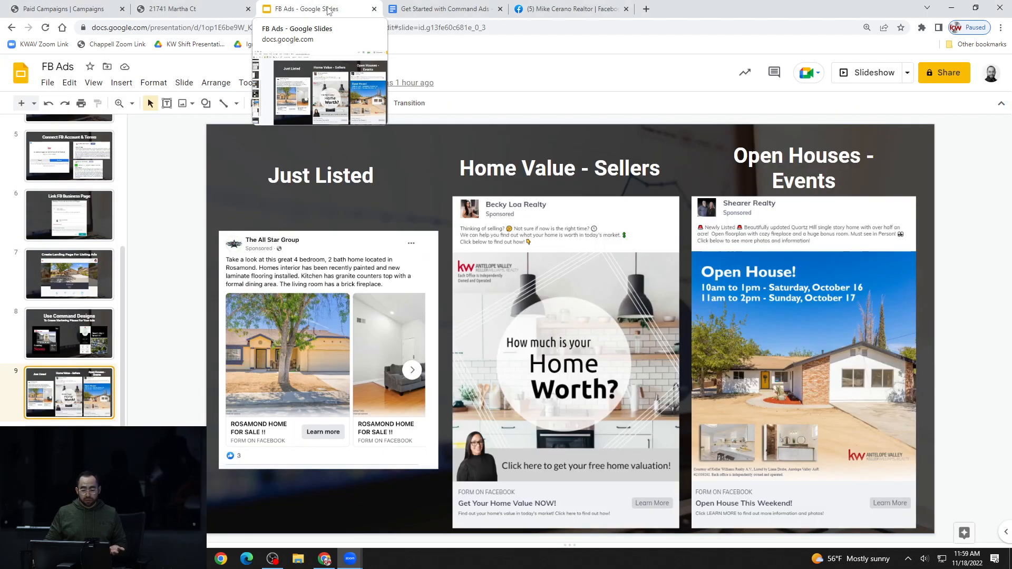
Look over the last slides of the FB Ads presentation in Google Slides and return to the Paid Ads list in KW Command
{"action": "left_click", "coordinate": [328, 10]}
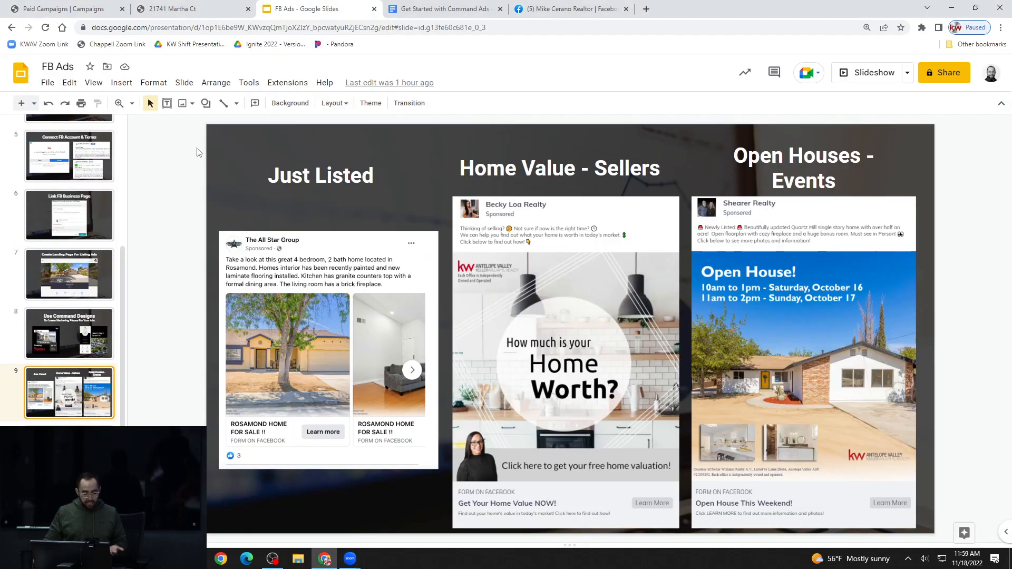
{"action": "scroll", "coordinate": [87, 379], "scroll_direction": "down", "scroll_amount": 1}
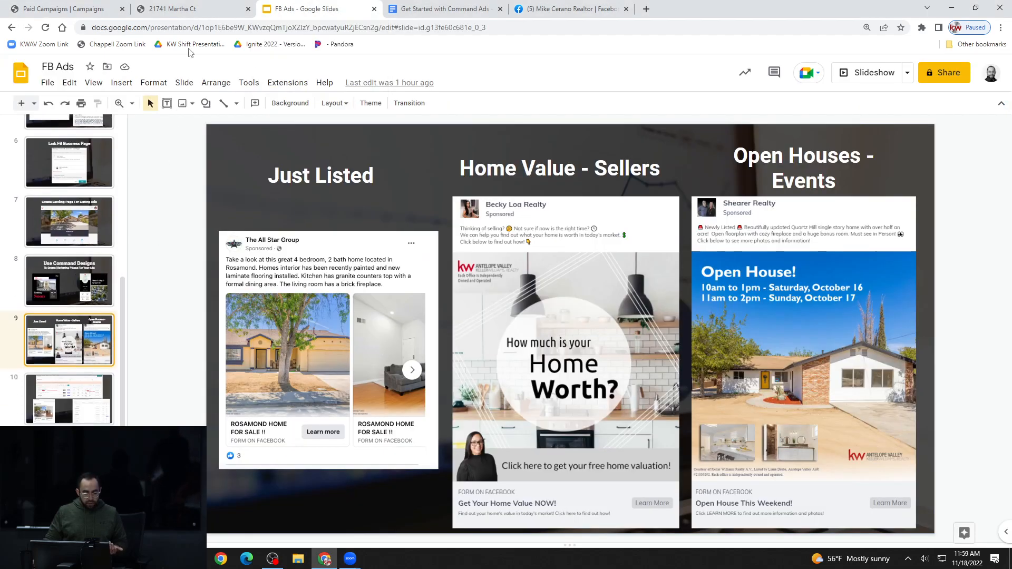
{"action": "left_click", "coordinate": [83, 9]}
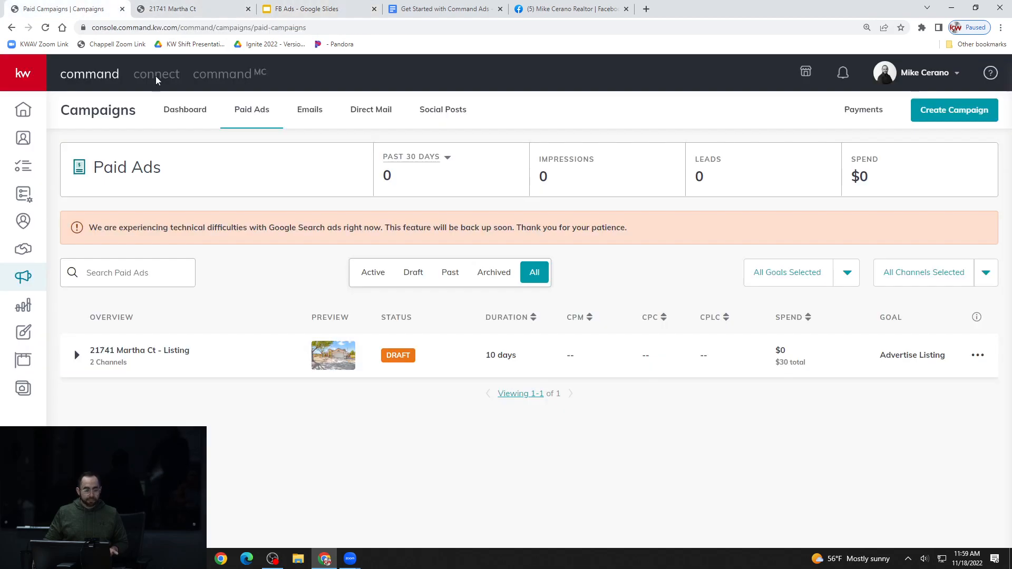